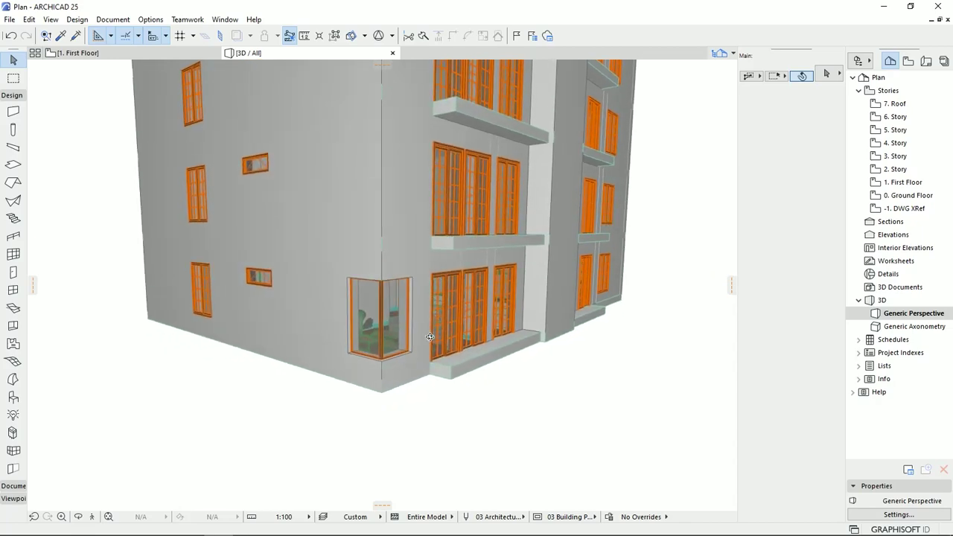
# - Examine the corner window and the surrounding facade of the building in the 3D perspective
pyautogui.scroll(2, 397, 334)
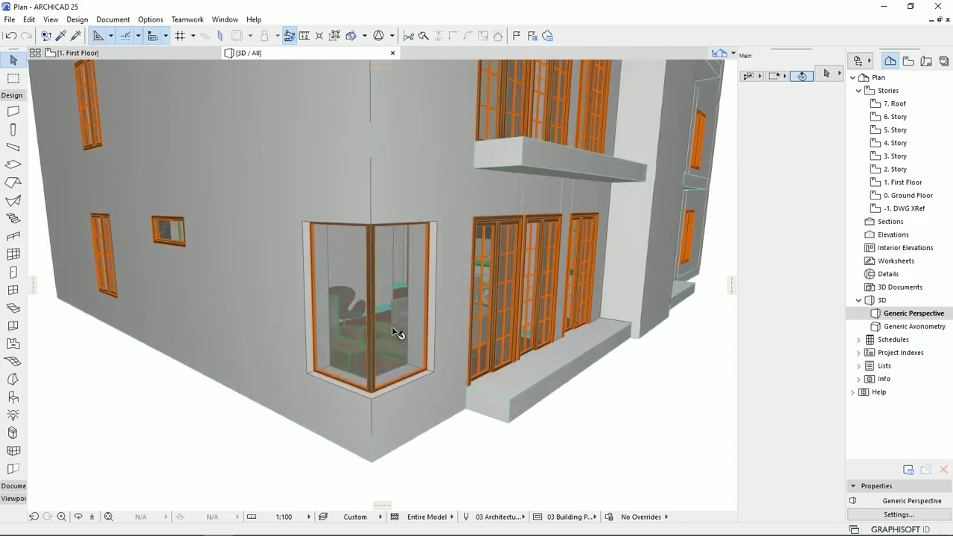
pyautogui.keyDown('shift'); pyautogui.moveTo(361, 274); pyautogui.dragTo(395, 349, button='middle'); pyautogui.keyUp('shift')
pyautogui.scroll(-5, 395, 348)
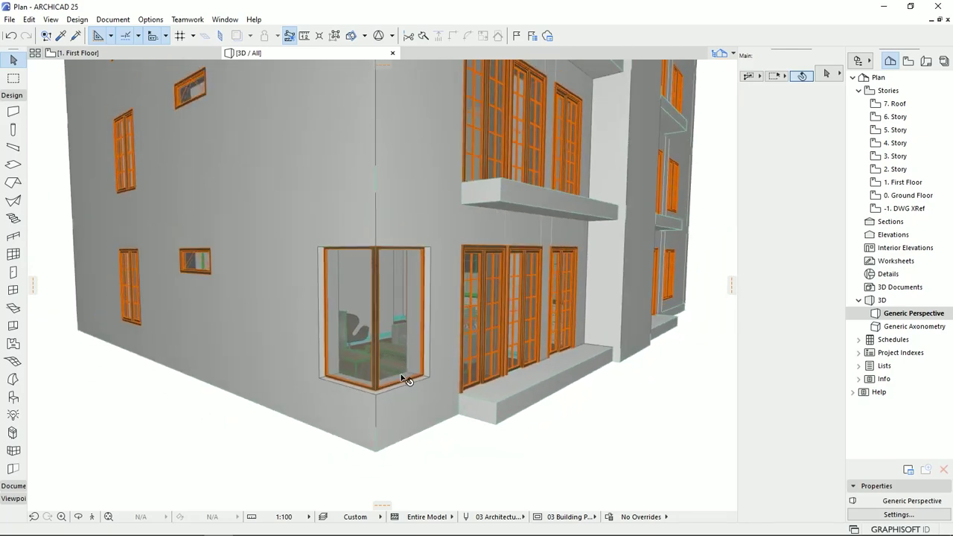
pyautogui.keyDown('shift'); pyautogui.moveTo(409, 279); pyautogui.dragTo(403, 309, button='middle'); pyautogui.keyUp('shift')
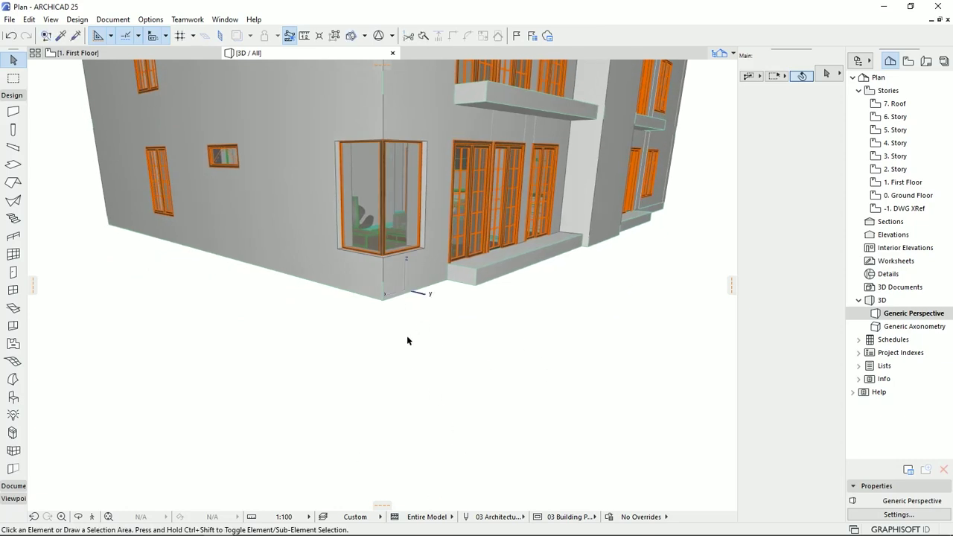
pyautogui.scroll(-4, 382, 256)
pyautogui.moveTo(412, 254)
pyautogui.keyDown('shift'); pyautogui.mouseDown(button='middle')
pyautogui.moveTo(410, 245)
pyautogui.moveTo(418, 270)
pyautogui.mouseUp(button='middle'); pyautogui.keyUp('shift')
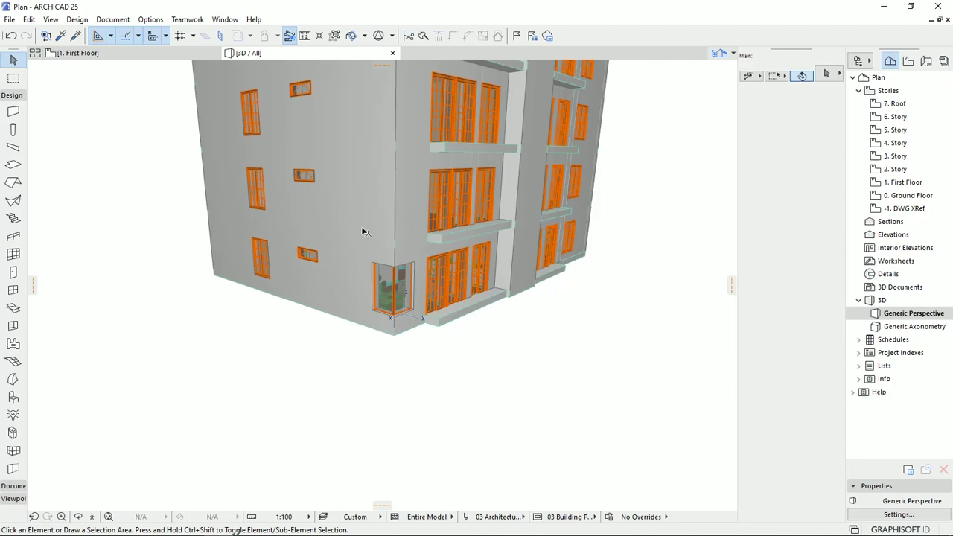
# - Open the Ground Floor plan and show the DWG XRef story as its trace reference
pyautogui.doubleClick(907, 195)
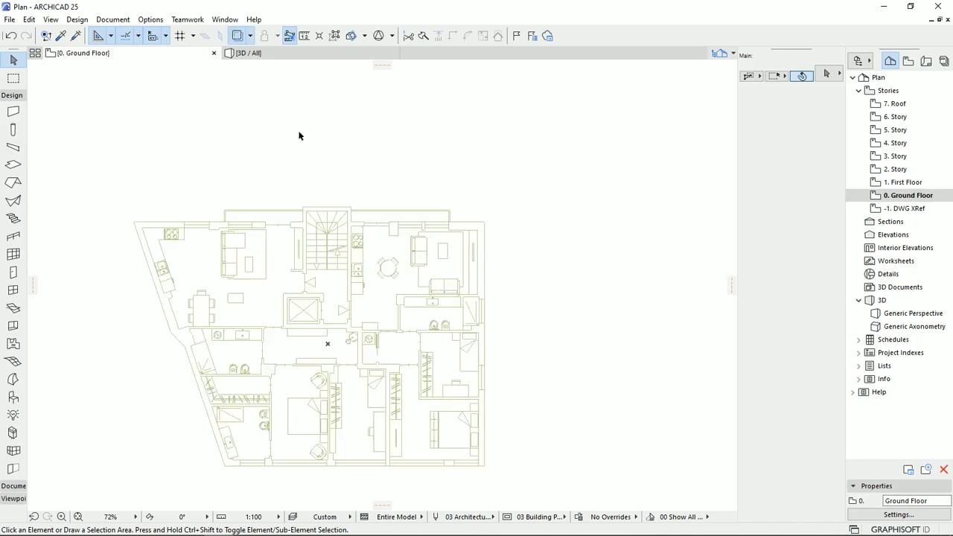
pyautogui.moveTo(516, 348); pyautogui.dragTo(528, 296, button='middle')
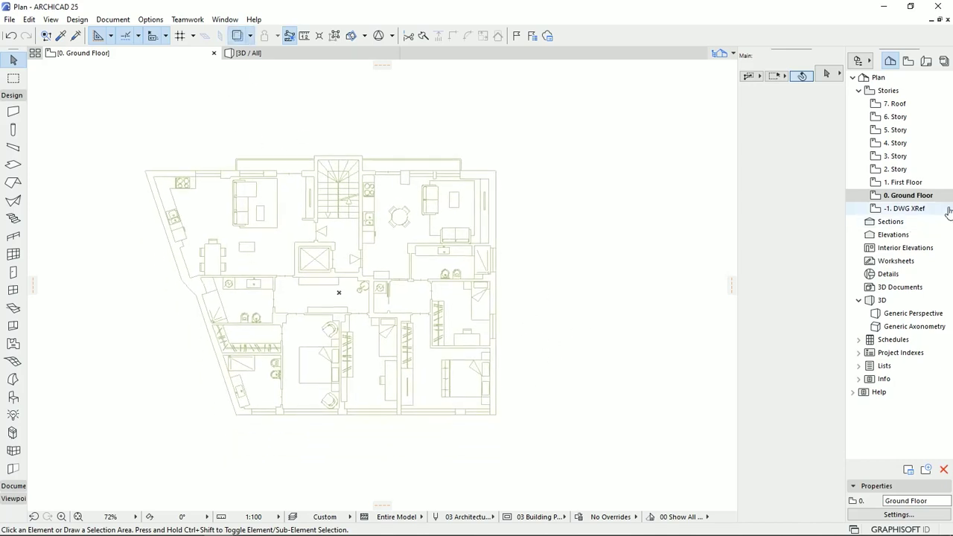
pyautogui.rightClick(908, 213)
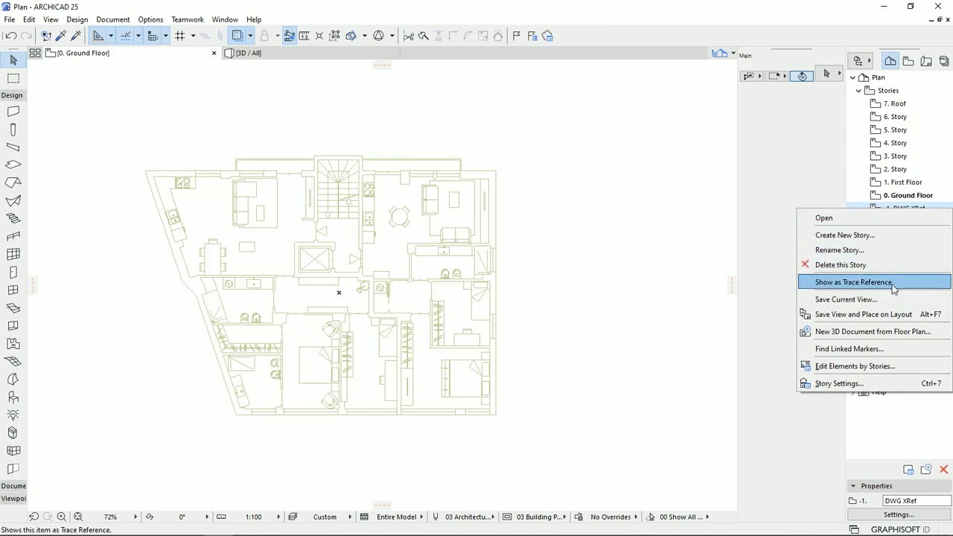
pyautogui.click(861, 282)
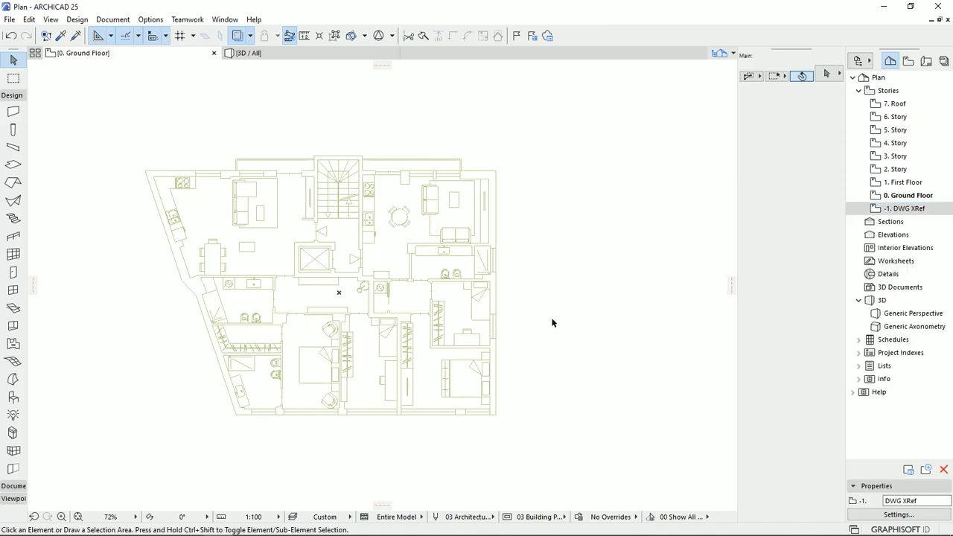
pyautogui.moveTo(549, 293); pyautogui.dragTo(600, 295, button='middle')
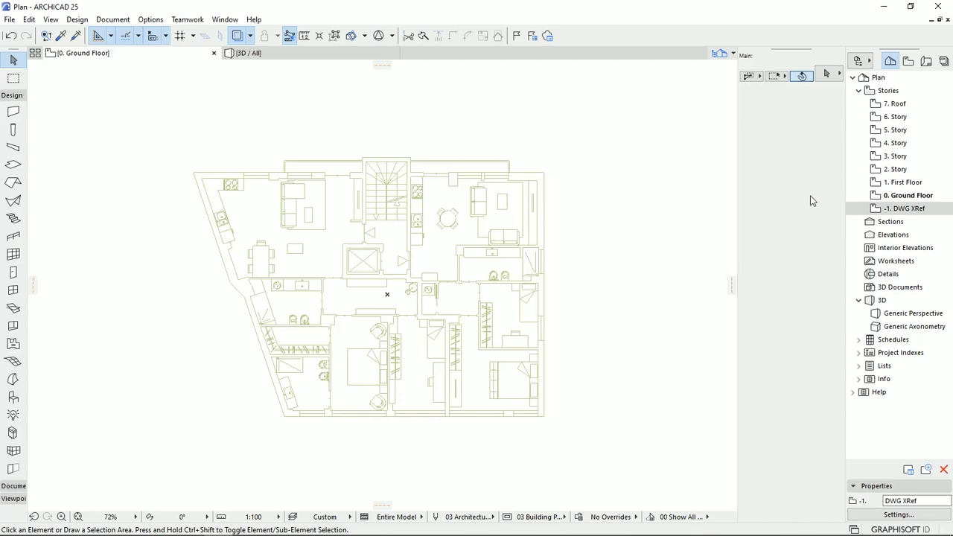
# - Open the First Floor plan and copy all the walls inside a marquee drawn around the whole plan
pyautogui.click(898, 197)
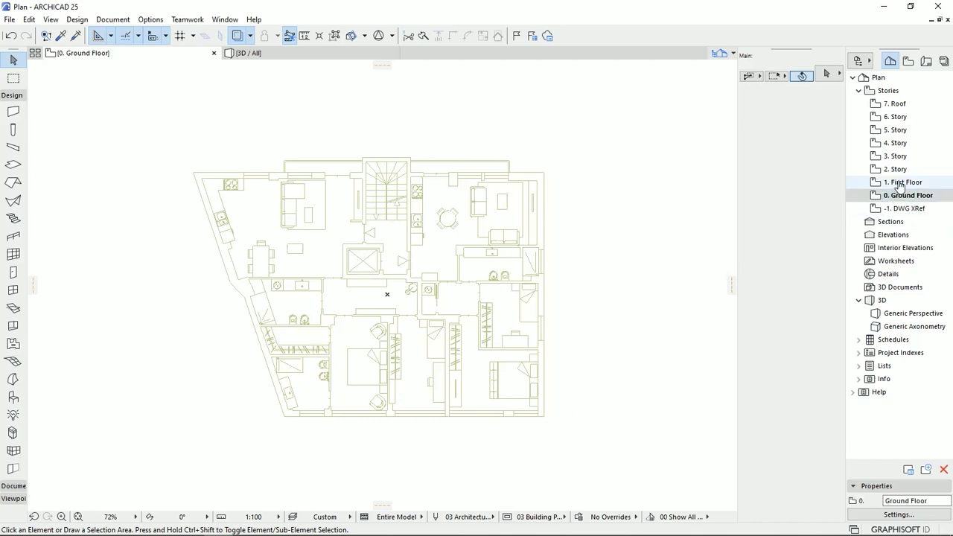
pyautogui.doubleClick(900, 183)
pyautogui.moveTo(562, 306); pyautogui.dragTo(564, 316, button='middle')
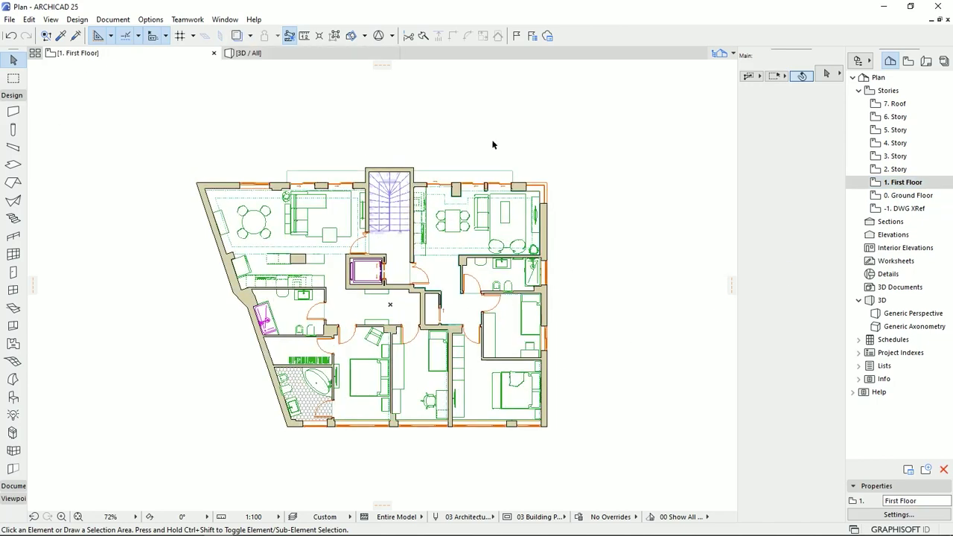
pyautogui.click(14, 77)
pyautogui.click(182, 138)
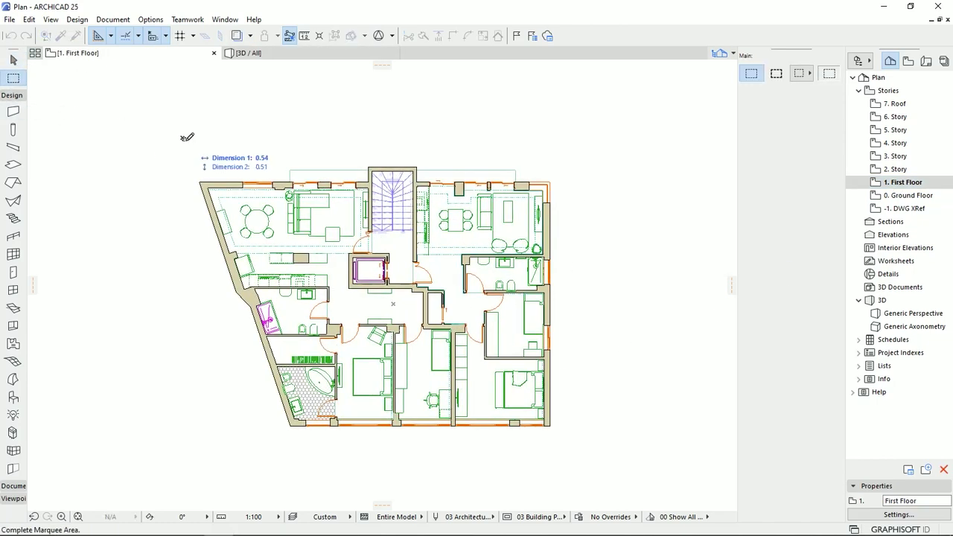
pyautogui.click(591, 471)
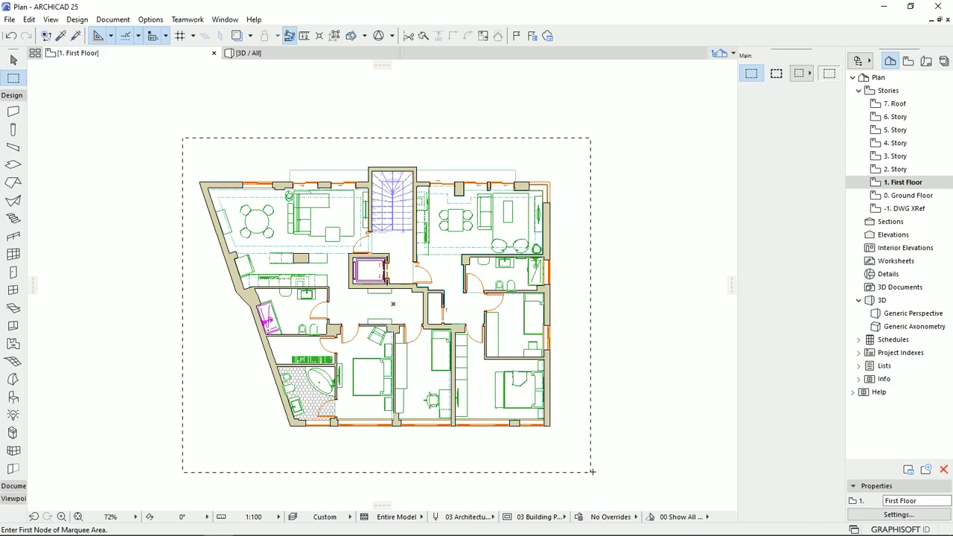
pyautogui.click(13, 110)
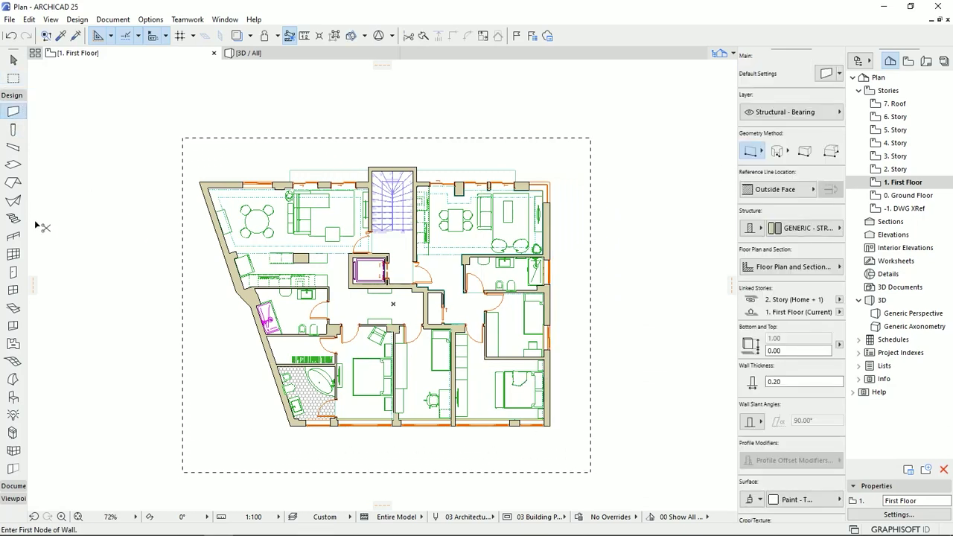
pyautogui.hotkey('ctrl', 'a')
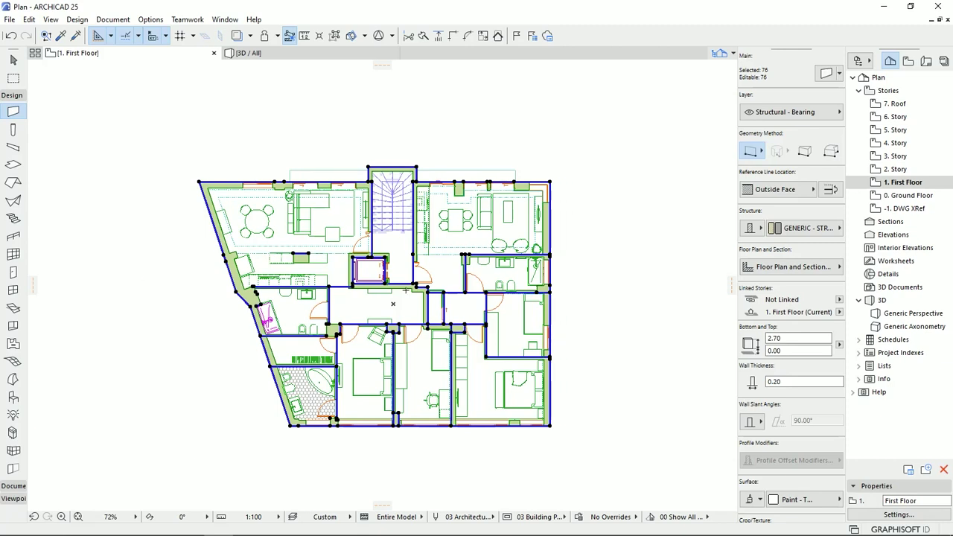
# - Paste the copied First Floor walls onto the Ground Floor story at their original position
pyautogui.doubleClick(912, 197)
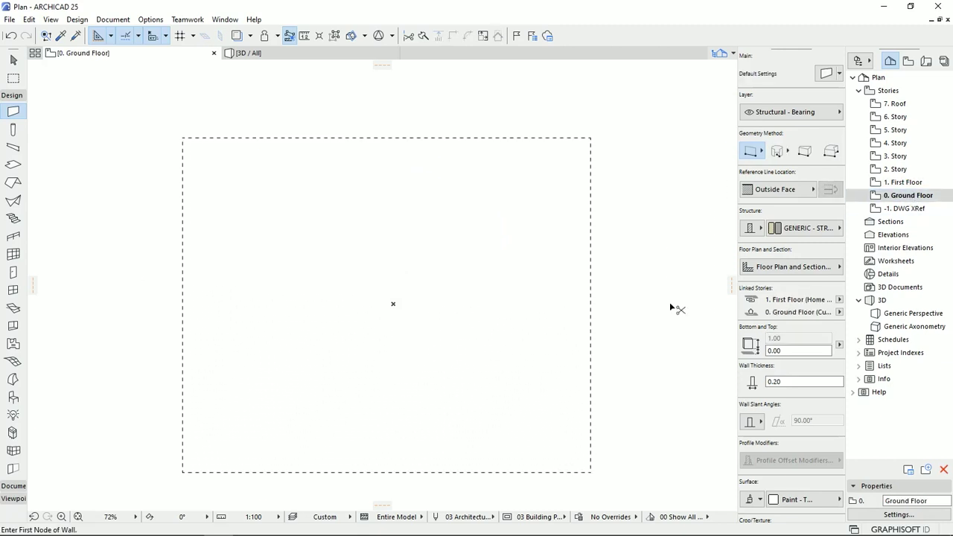
pyautogui.hotkey('ctrl', 'v')
pyautogui.rightClick(470, 225)
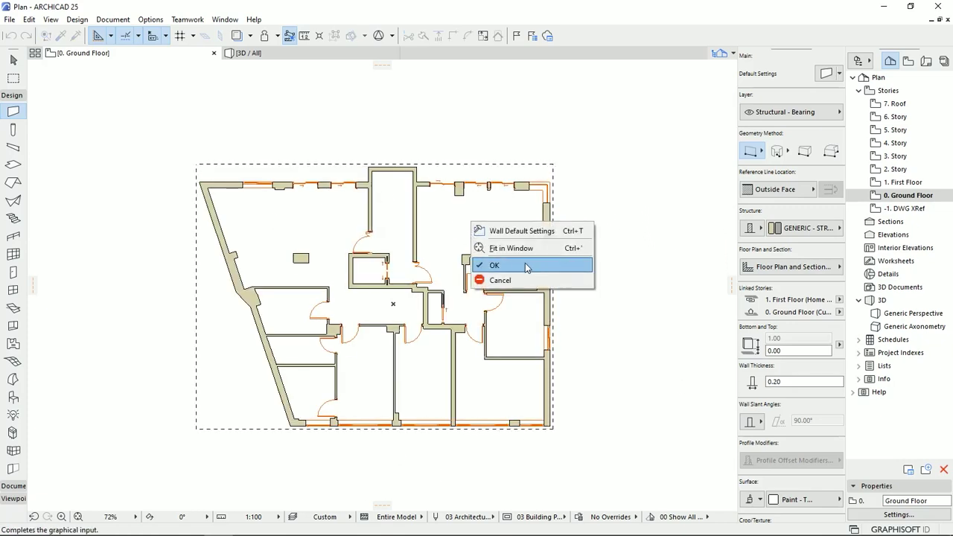
pyautogui.click(495, 265)
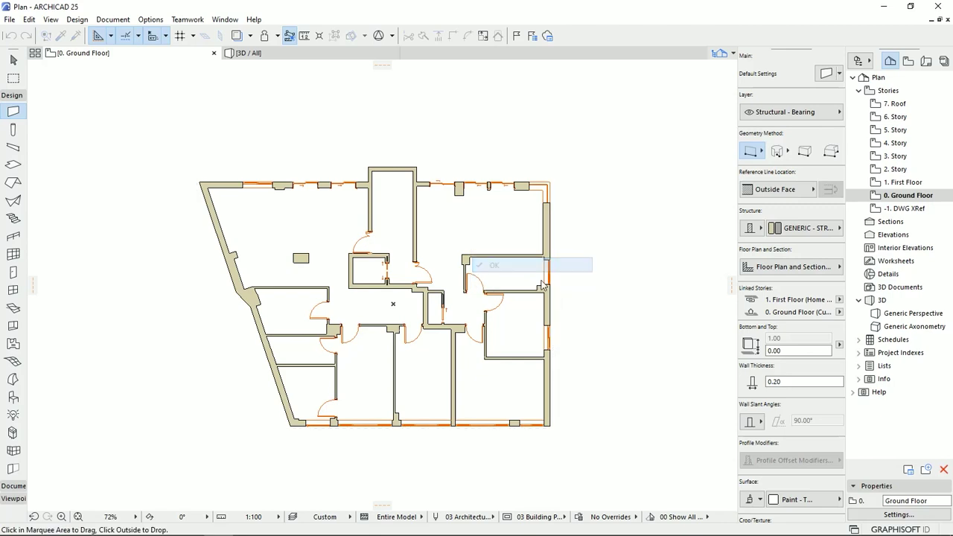
# - Delete all standard windows and doors within a marquee around the Ground Floor plan, and remove the marquee
pyautogui.press('m')
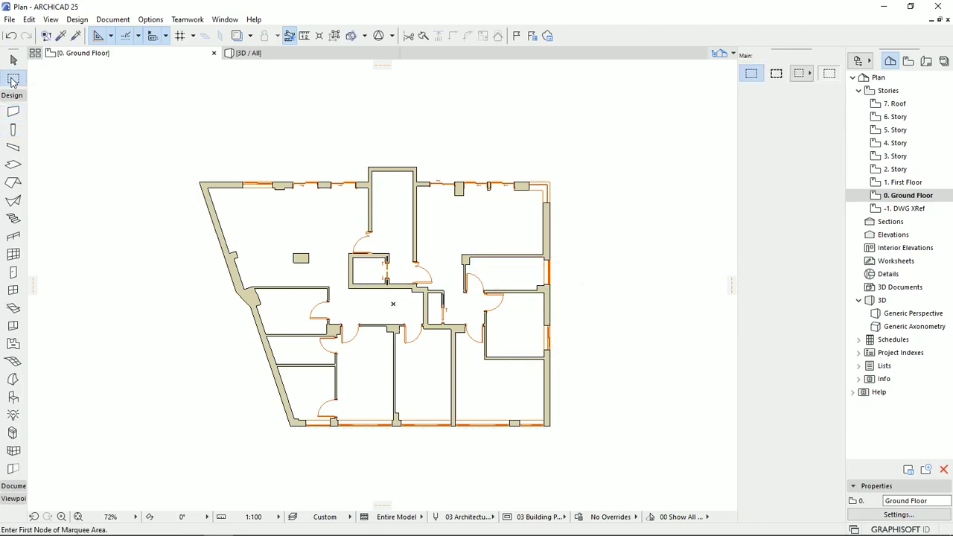
pyautogui.click(163, 123)
pyautogui.click(597, 474)
pyautogui.click(13, 290)
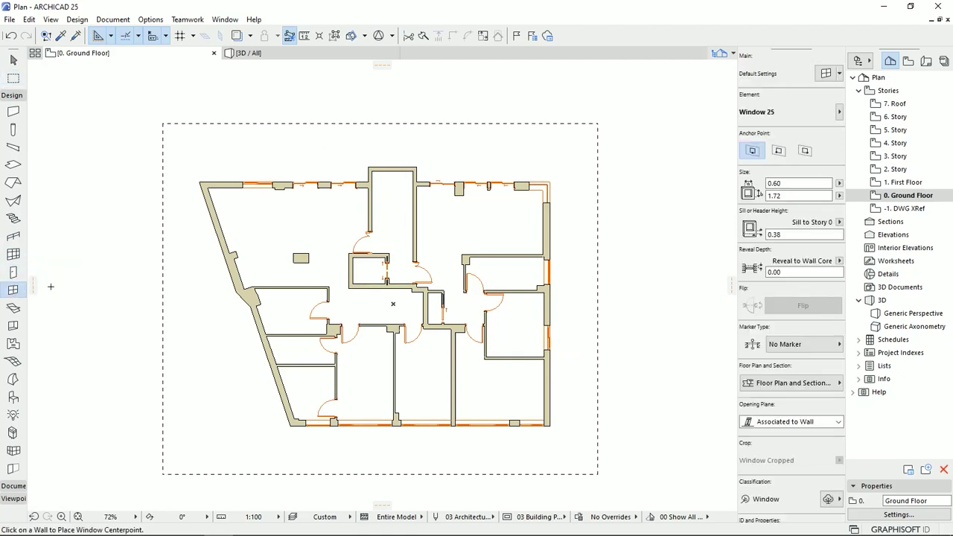
pyautogui.hotkey('ctrl', 'a')
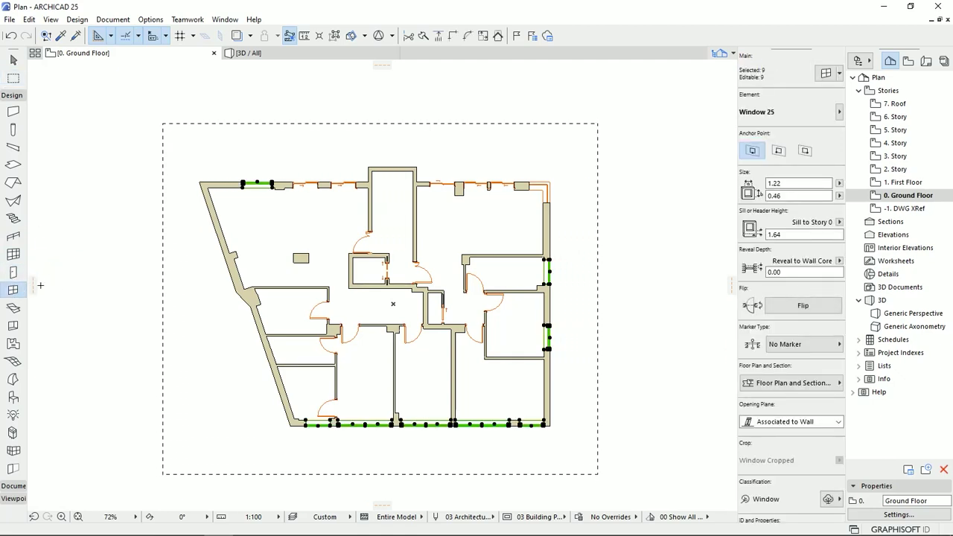
pyautogui.click(13, 272)
pyautogui.hotkey('ctrl', 'a')
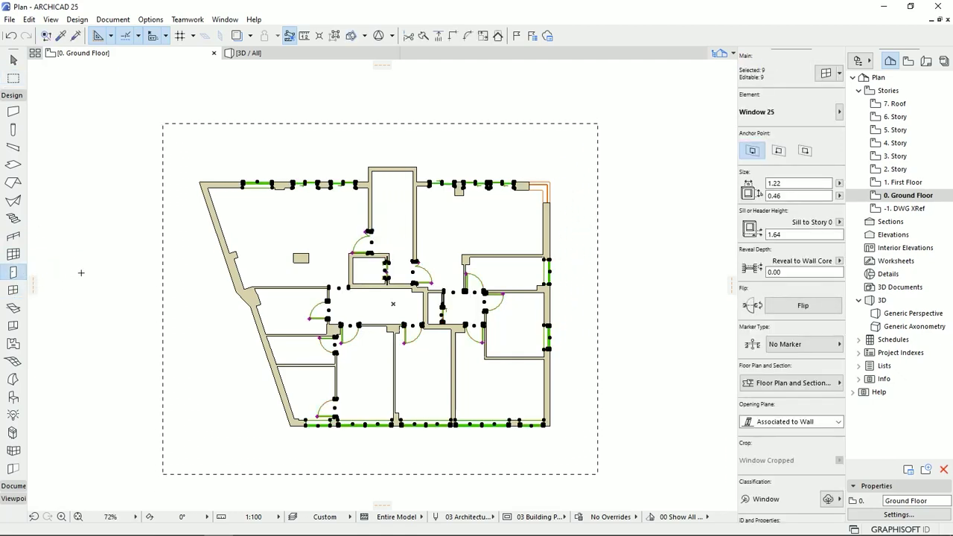
pyautogui.press('Delete')
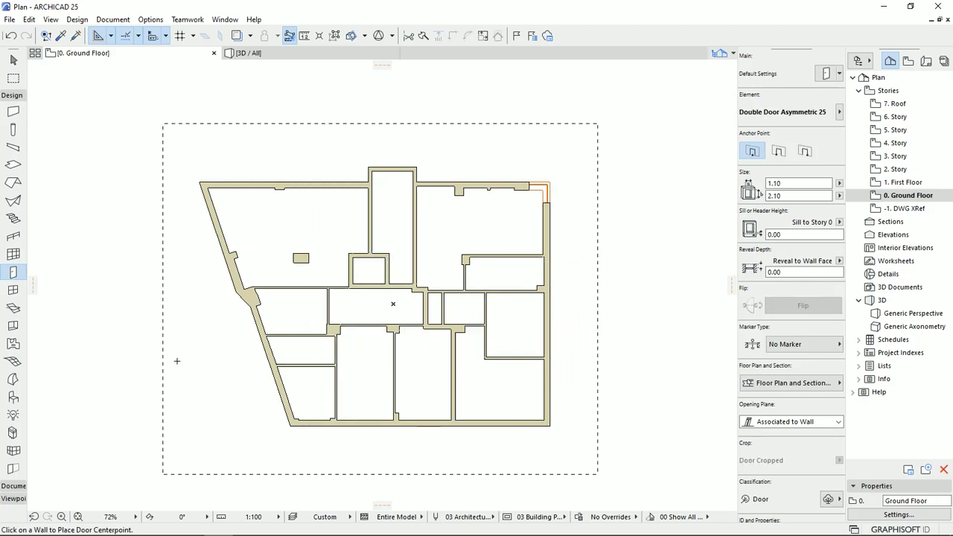
pyautogui.rightClick(182, 342)
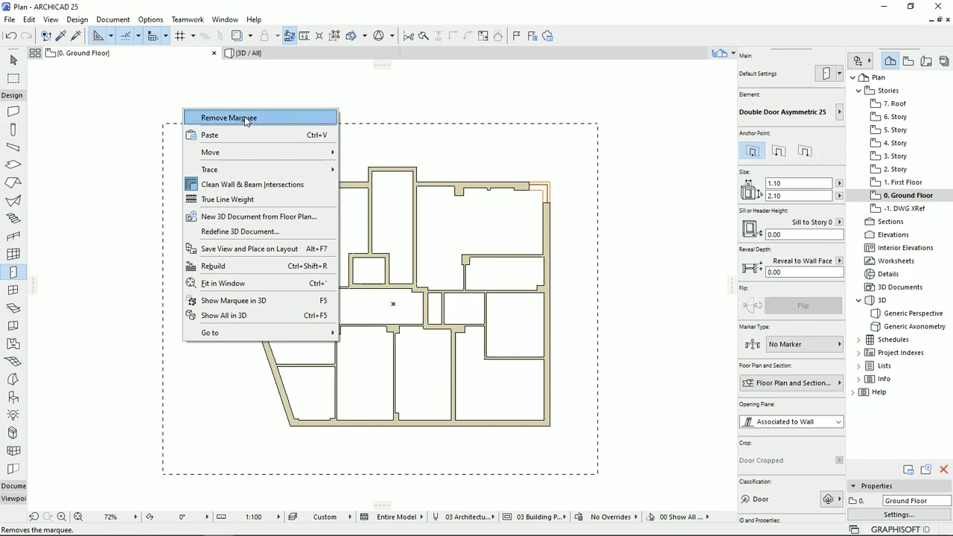
pyautogui.click(306, 119)
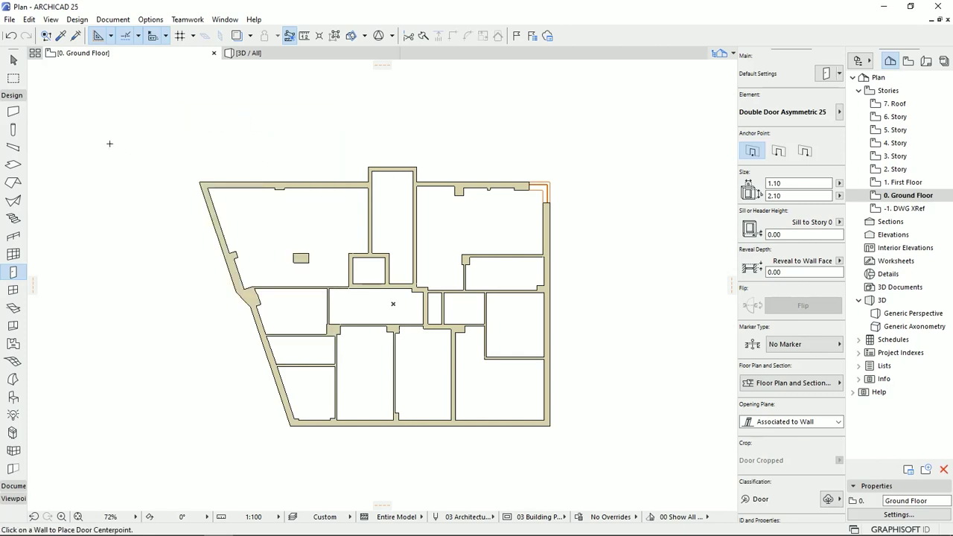
# - Delete the corner window at the upper-right corner of the Ground Floor plan
pyautogui.click(13, 59)
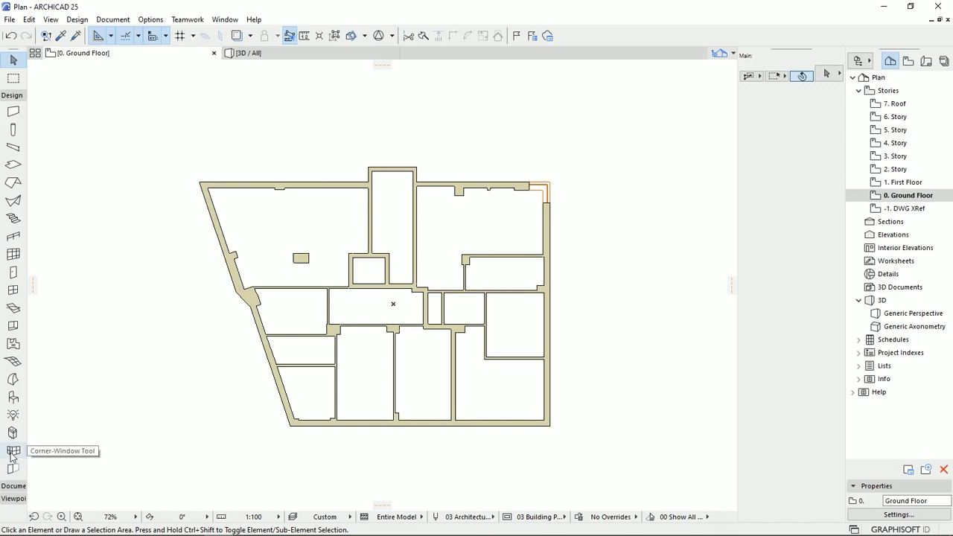
pyautogui.click(546, 195)
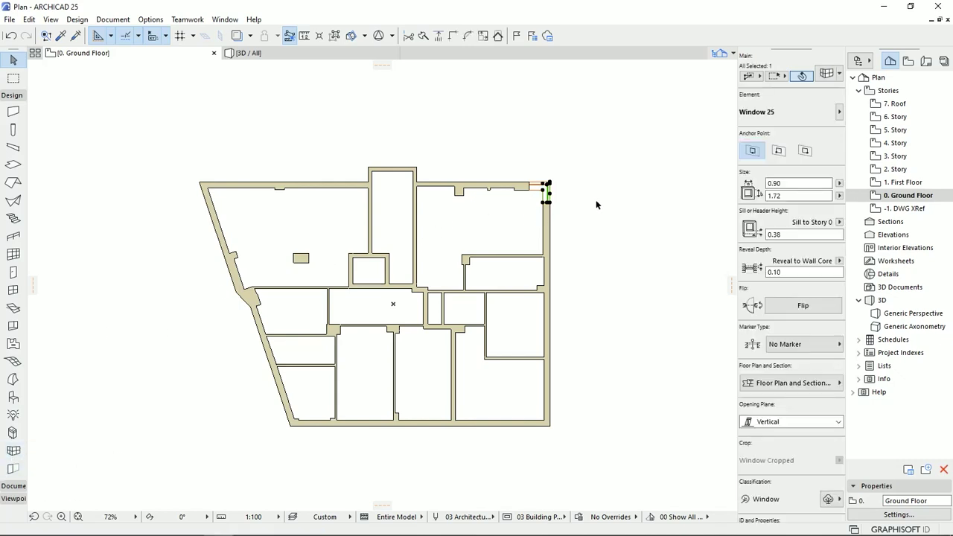
pyautogui.click(580, 221)
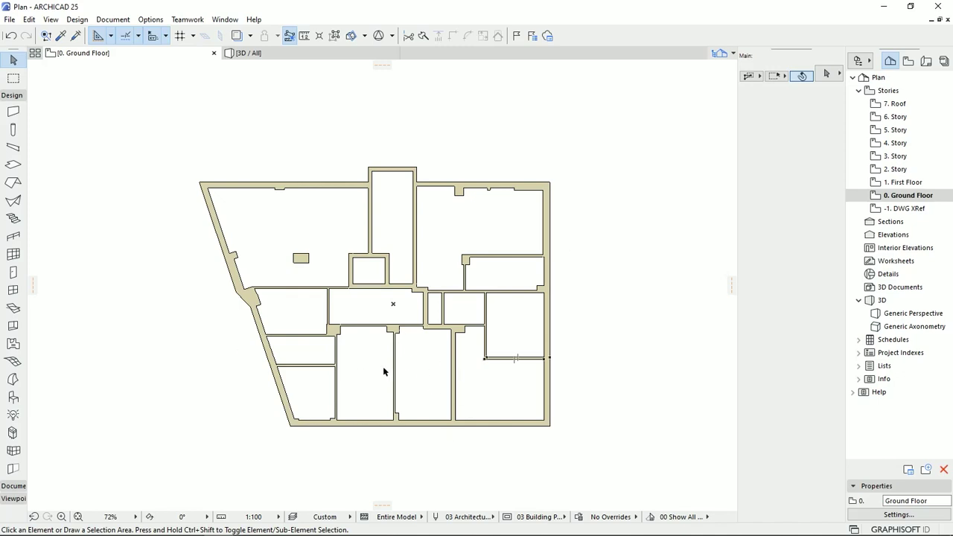
# - Delete the partition walls enclosing the small rooms along the slanted left exterior wall, keeping the column beside them
pyautogui.scroll(3, 382, 370)
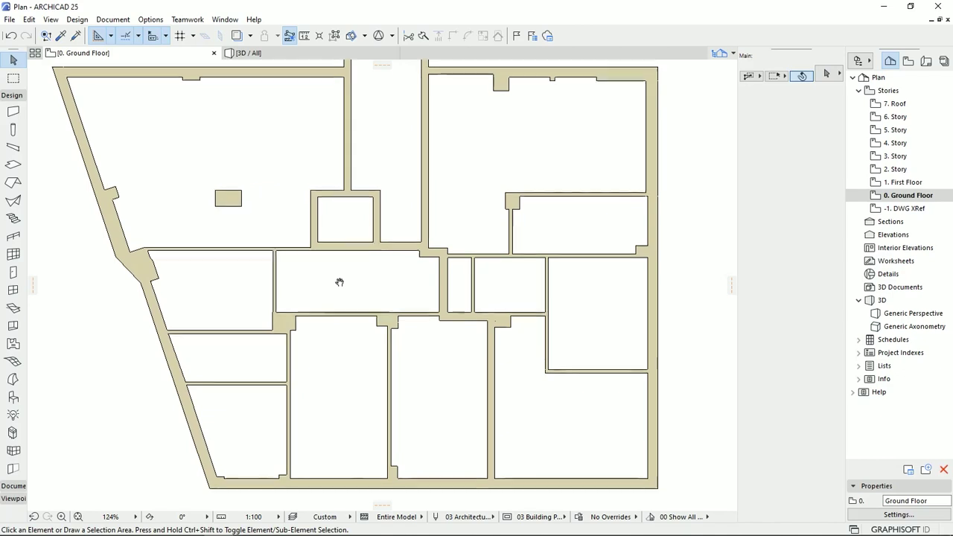
pyautogui.click(293, 226)
pyautogui.click(248, 310)
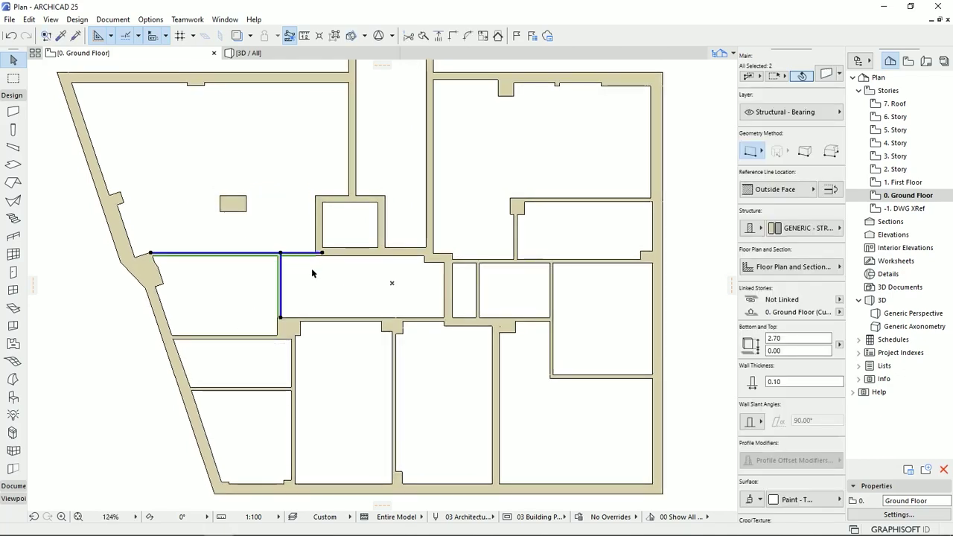
pyautogui.press('Delete')
pyautogui.click(346, 404)
pyautogui.click(257, 376)
pyautogui.press('Delete')
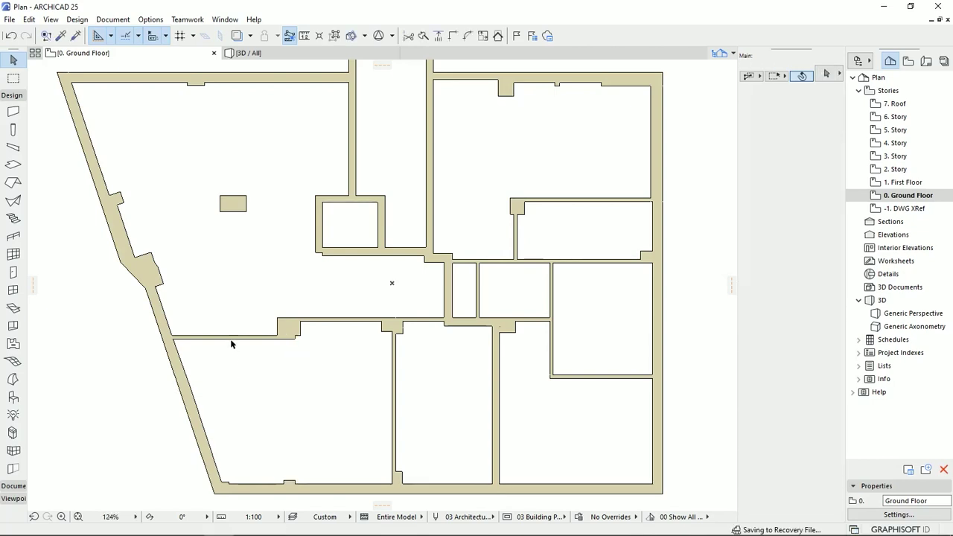
pyautogui.click(235, 308)
pyautogui.click(237, 380)
pyautogui.press('Delete')
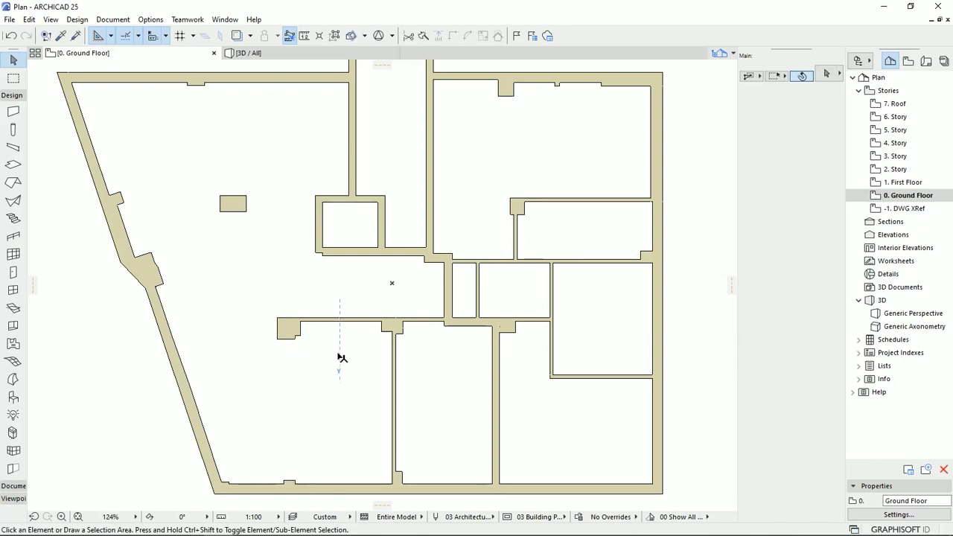
# - Delete the walls between the lower-middle columns, including the vertical partition down to the bottom exterior wall
pyautogui.click(361, 313)
pyautogui.click(351, 383)
pyautogui.press('Delete')
pyautogui.click(417, 387)
pyautogui.click(365, 410)
pyautogui.press('Delete')
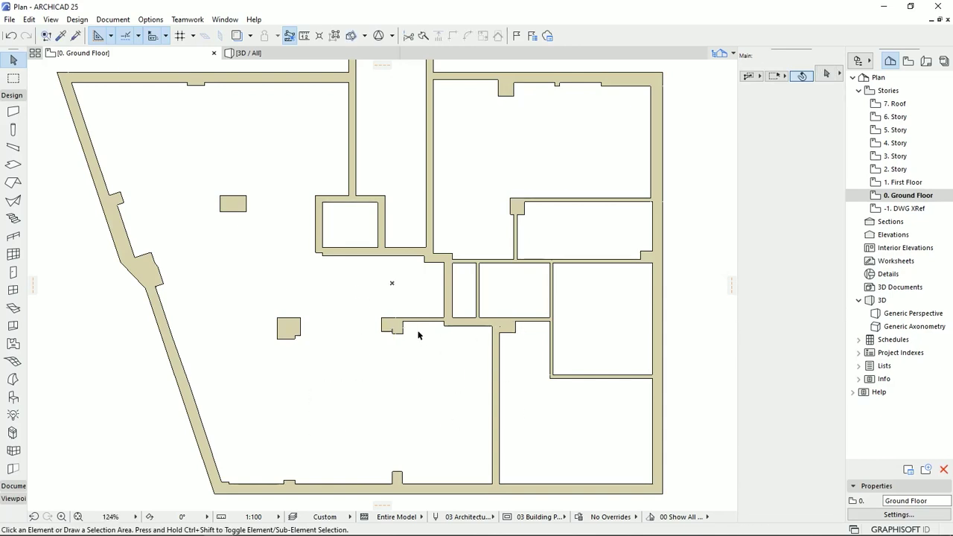
pyautogui.click(427, 344)
pyautogui.click(406, 306)
pyautogui.press('Delete')
# - Delete the two short vertical walls of the narrow closet right of the central corridor and the wall segment below it
pyautogui.click(491, 282)
pyautogui.click(448, 305)
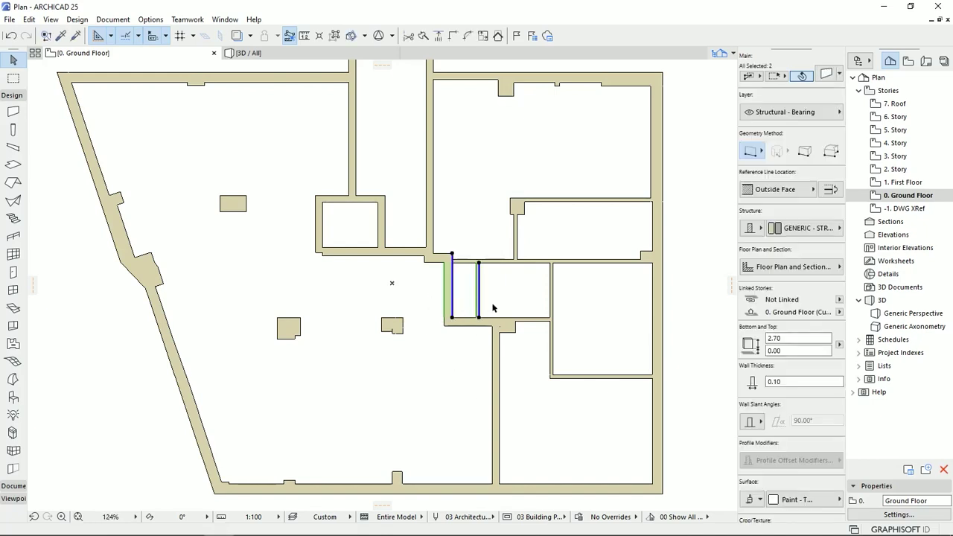
pyautogui.press('Delete')
pyautogui.click(477, 308)
pyautogui.click(445, 357)
pyautogui.press('Delete')
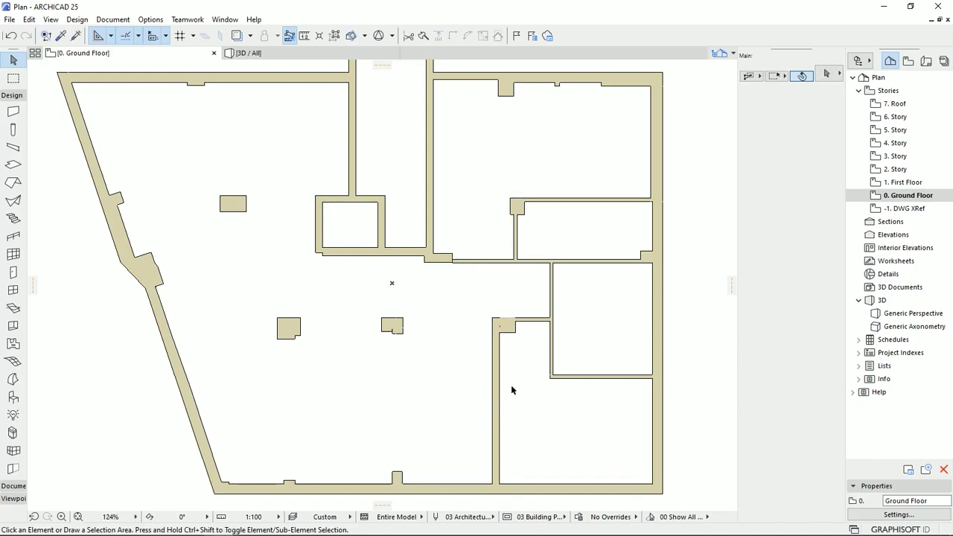
# - Delete the partition walls enclosing the two rooms in the lower-right part of the Ground Floor plan, keeping the column beside them
pyautogui.click(521, 377)
pyautogui.click(475, 430)
pyautogui.press('Delete')
pyautogui.click(587, 416)
pyautogui.click(549, 261)
pyautogui.press('Delete')
# - Delete the partition walls of the narrow room right of the stair core, keeping the free-standing column and the exterior wall pilaster
pyautogui.click(581, 296)
pyautogui.click(481, 244)
pyautogui.press('Delete')
pyautogui.click(580, 179)
pyautogui.click(564, 239)
pyautogui.press('Delete')
# - Delete the leftover wall stub at the lower-right corner of the stair and elevator core
pyautogui.click(447, 261)
pyautogui.click(460, 323)
pyautogui.press('Delete')
pyautogui.moveTo(433, 270); pyautogui.dragTo(448, 309, button='middle')
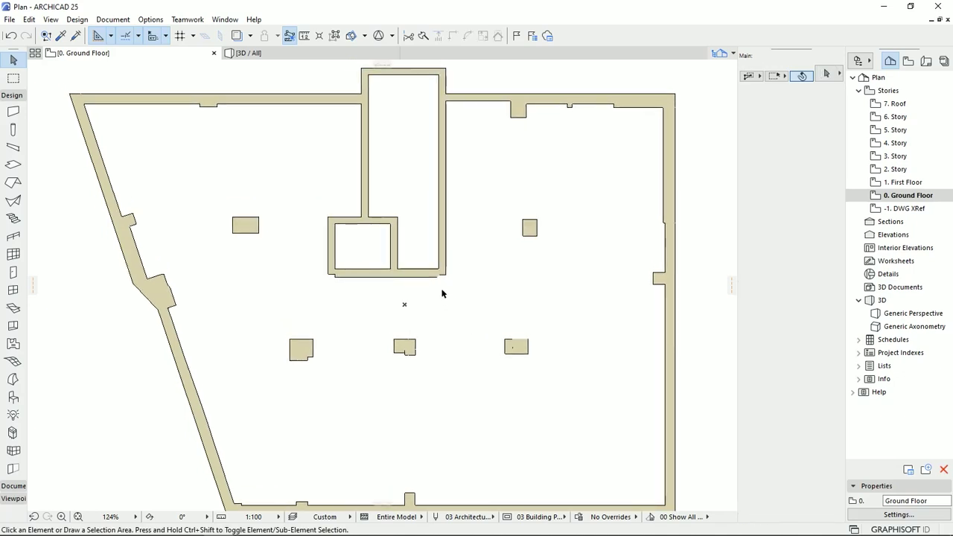
# - Intersect the bottom wall of the stair and elevator core with its right and left side walls to close both lower corners
pyautogui.click(437, 274)
pyautogui.keyDown('shift'); pyautogui.click(440, 257); pyautogui.keyUp('shift')
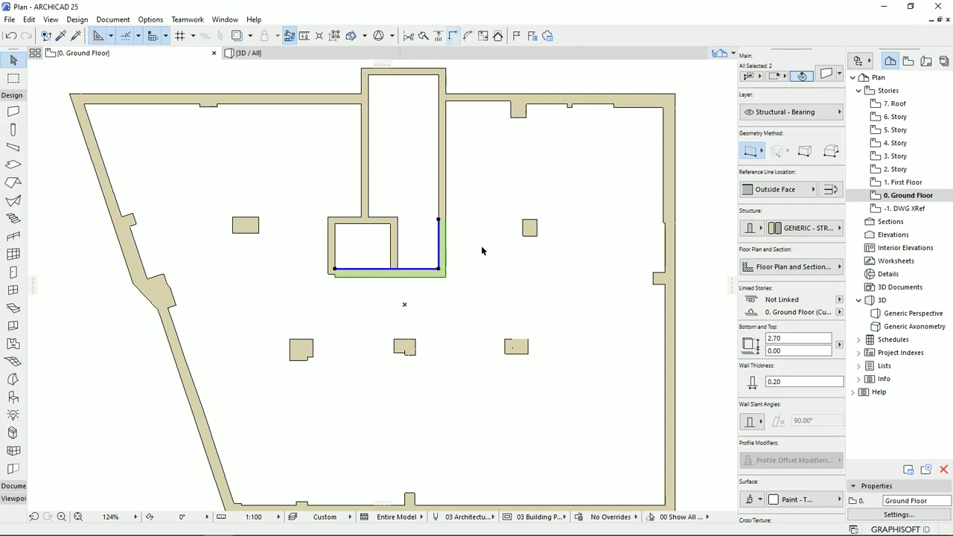
pyautogui.click(430, 343)
pyautogui.click(335, 246)
pyautogui.keyDown('shift'); pyautogui.click(352, 274); pyautogui.keyUp('shift')
pyautogui.click(451, 34)
pyautogui.click(483, 350)
pyautogui.moveTo(527, 280); pyautogui.dragTo(510, 262, button='middle')
pyautogui.scroll(-4, 511, 280)
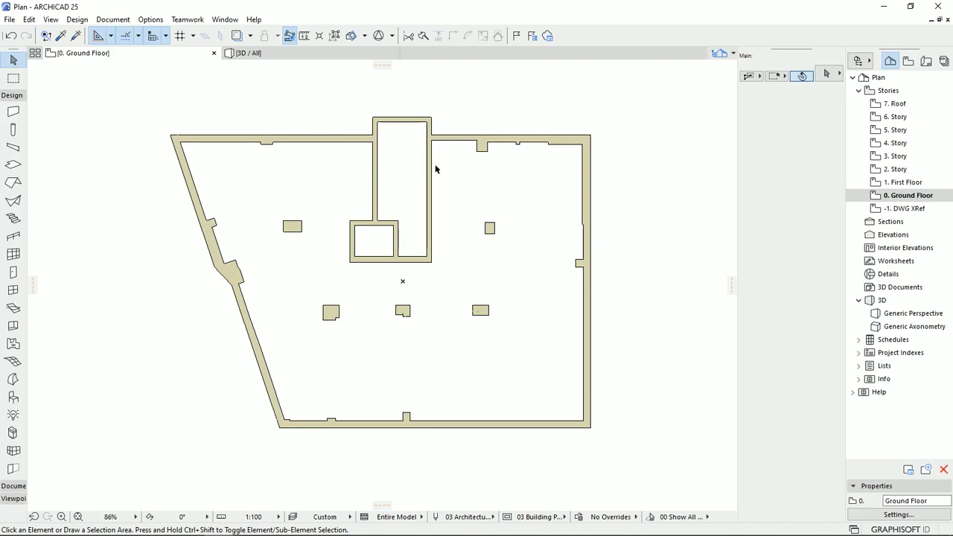
# - Copy the stair from the First Floor and paste it into the Ground Floor stairwell
pyautogui.click(884, 183)
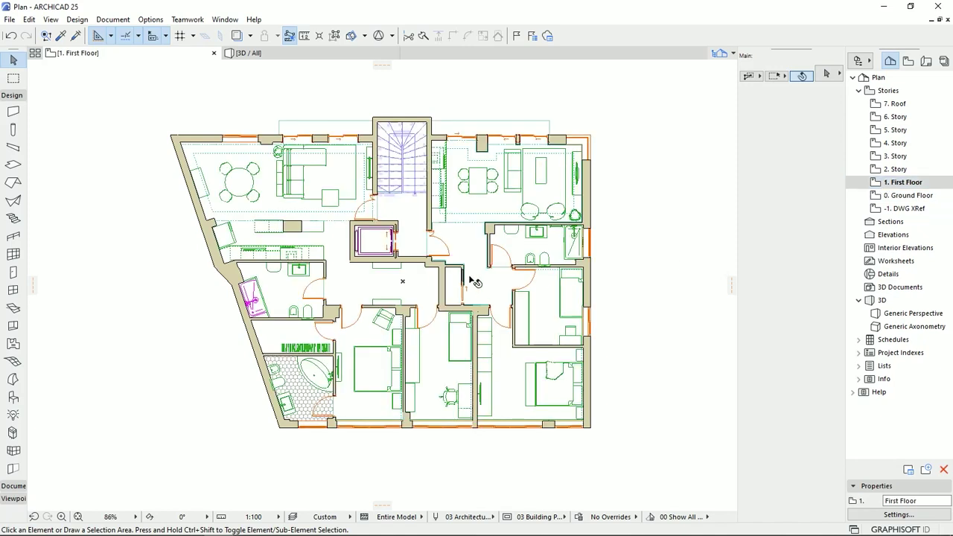
pyautogui.click(405, 176)
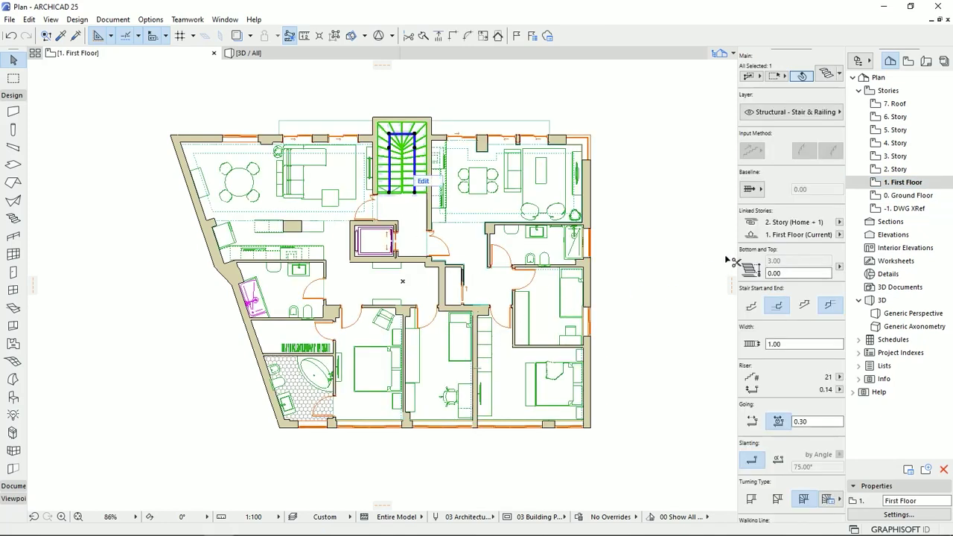
pyautogui.click(892, 196)
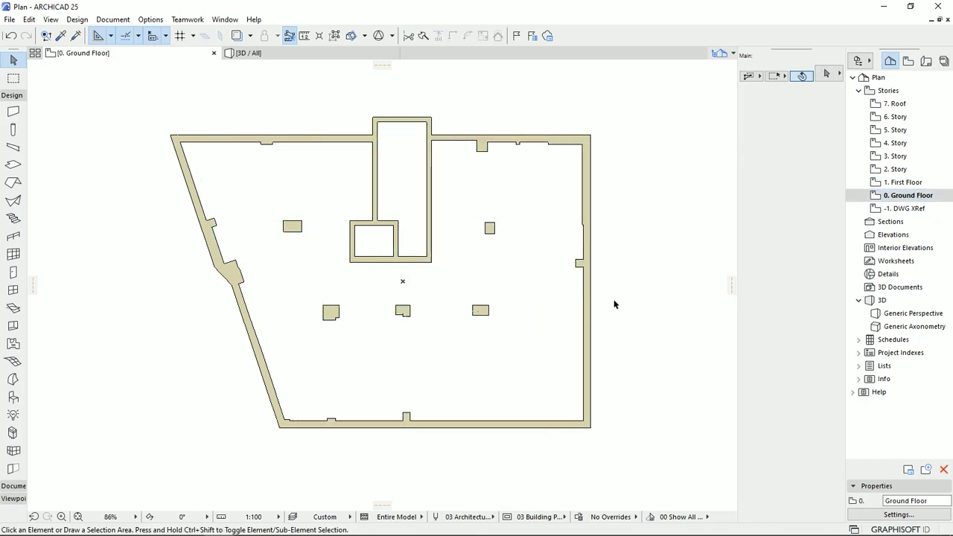
pyautogui.hotkey('ctrl', 'v')
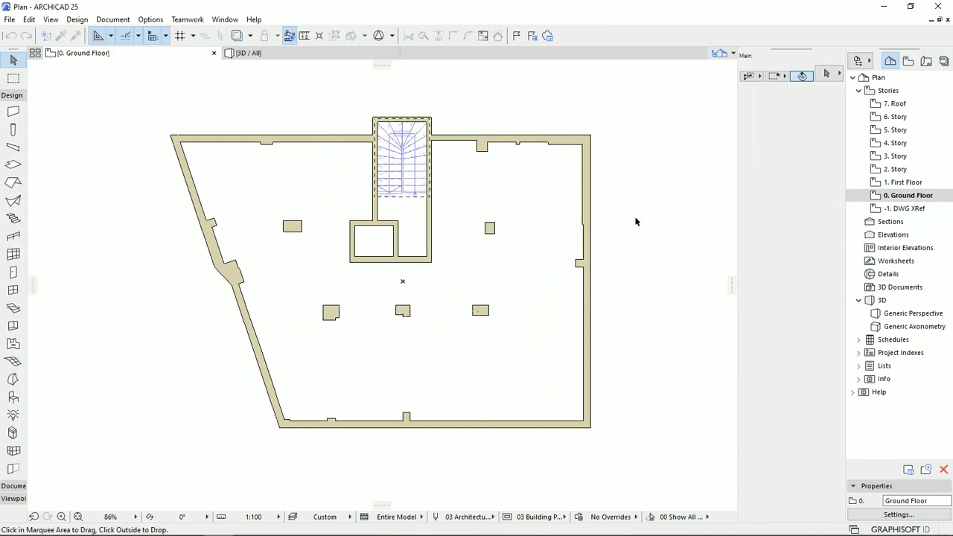
pyautogui.rightClick(396, 160)
pyautogui.click(415, 187)
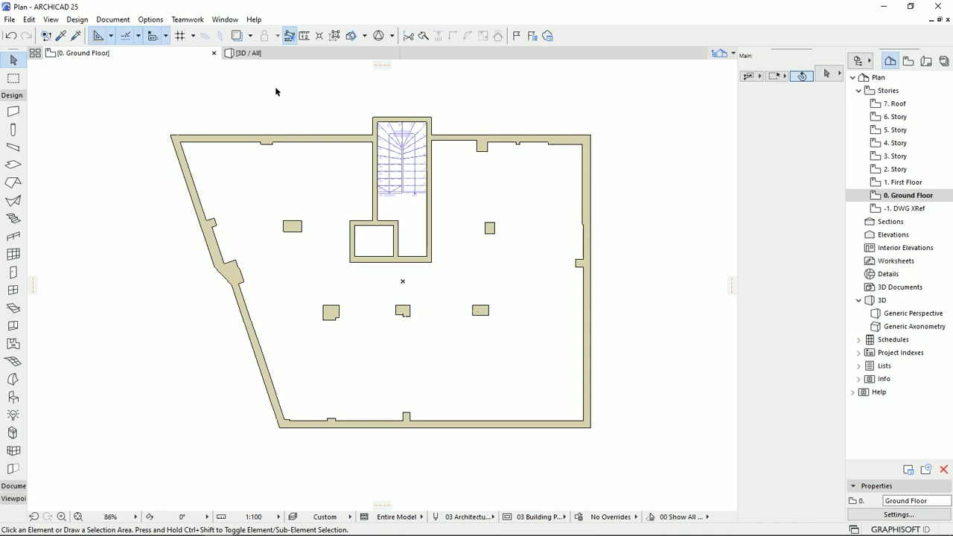
# - Set the Ground Floor's height to the next story to 4.00 in the Story Settings
pyautogui.click(275, 55)
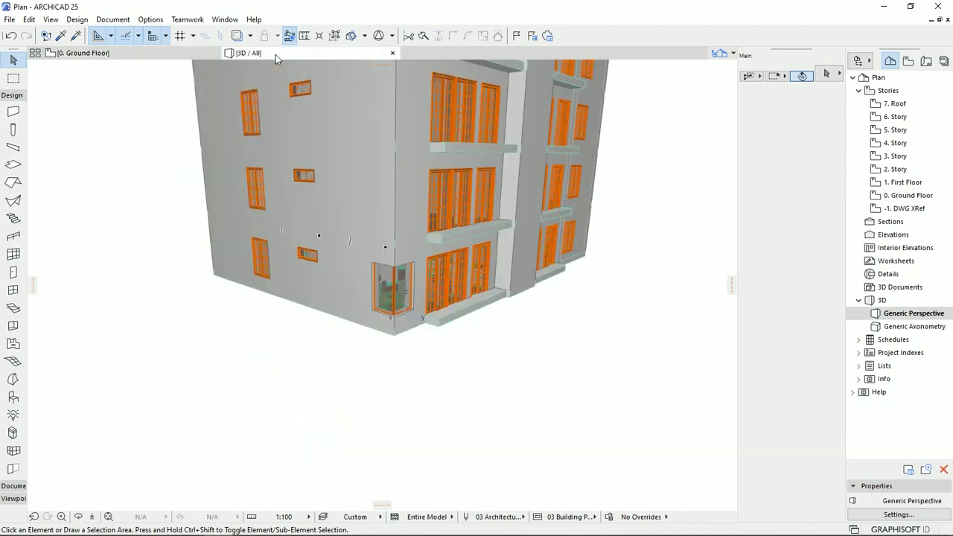
pyautogui.keyDown('shift'); pyautogui.moveTo(468, 305); pyautogui.dragTo(410, 319, button='middle'); pyautogui.keyUp('shift')
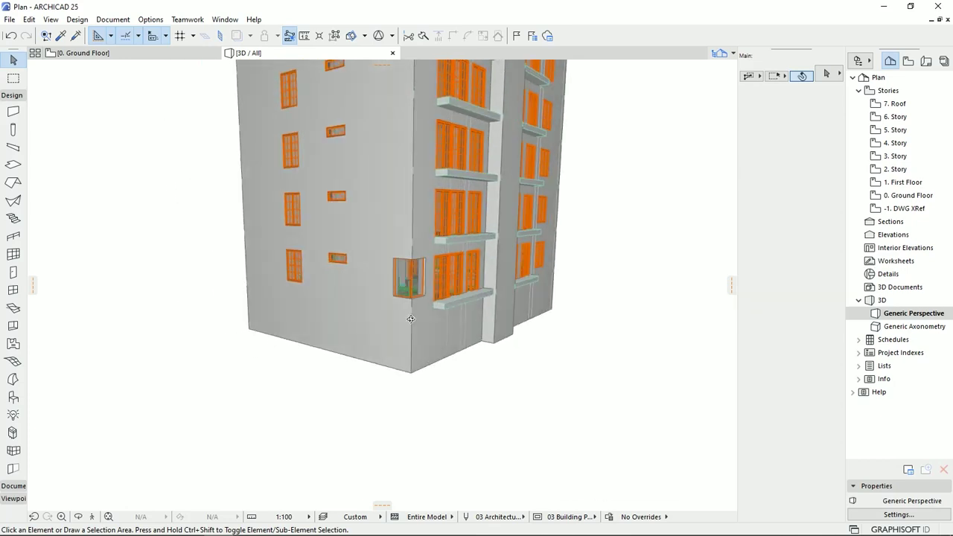
pyautogui.keyDown('shift'); pyautogui.moveTo(413, 353); pyautogui.dragTo(404, 281, button='middle'); pyautogui.keyUp('shift')
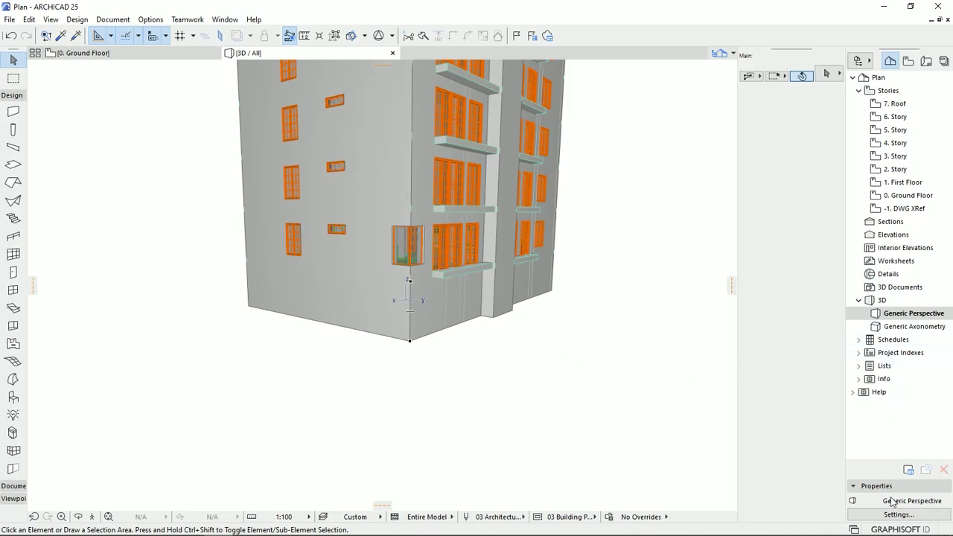
pyautogui.press('F2')
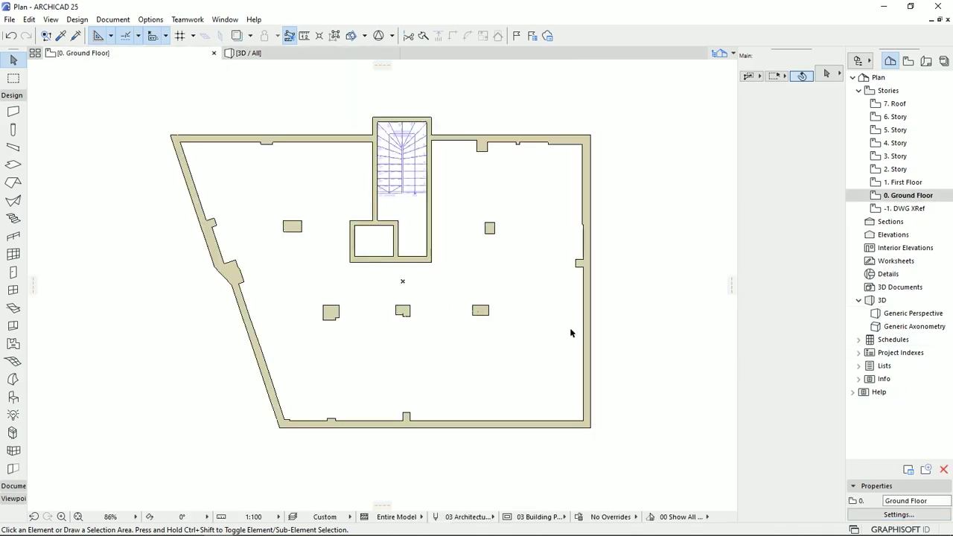
pyautogui.click(897, 515)
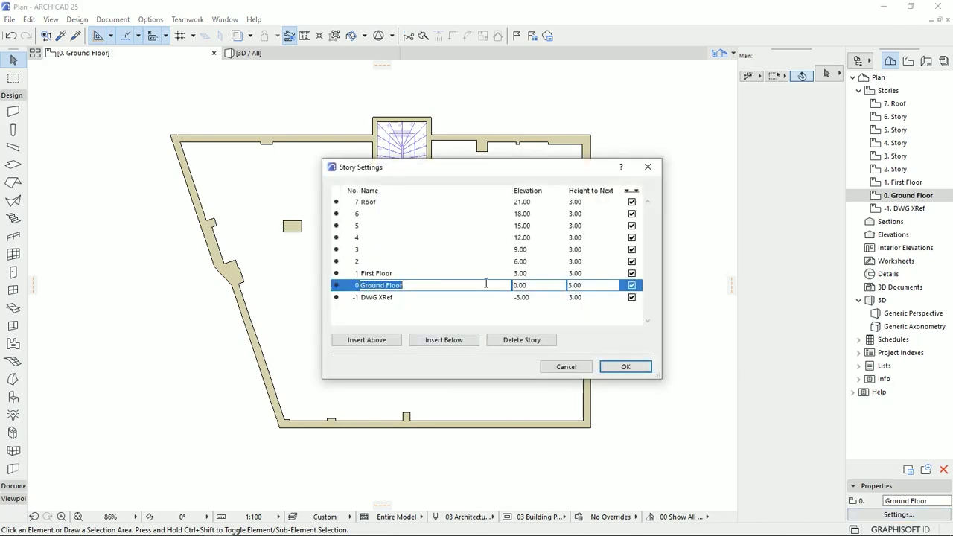
pyautogui.click(588, 285)
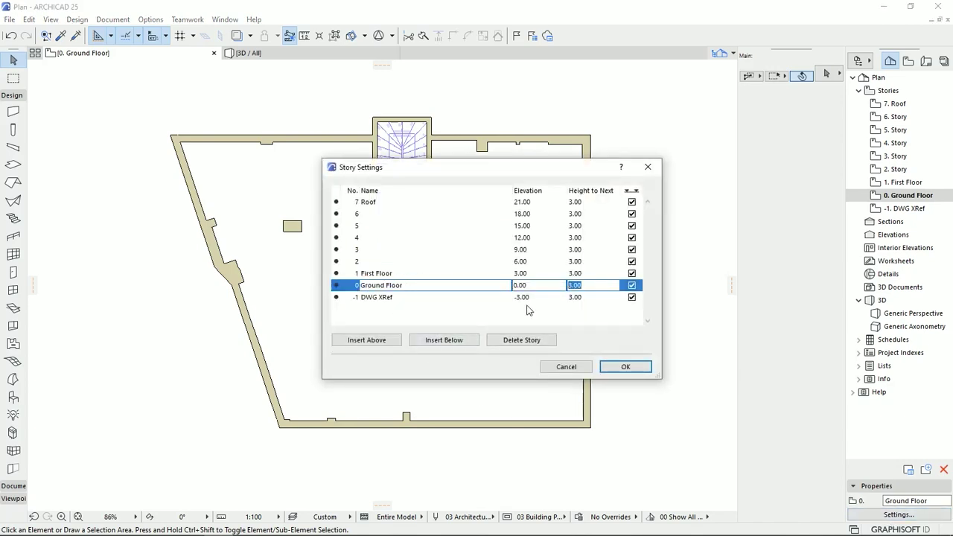
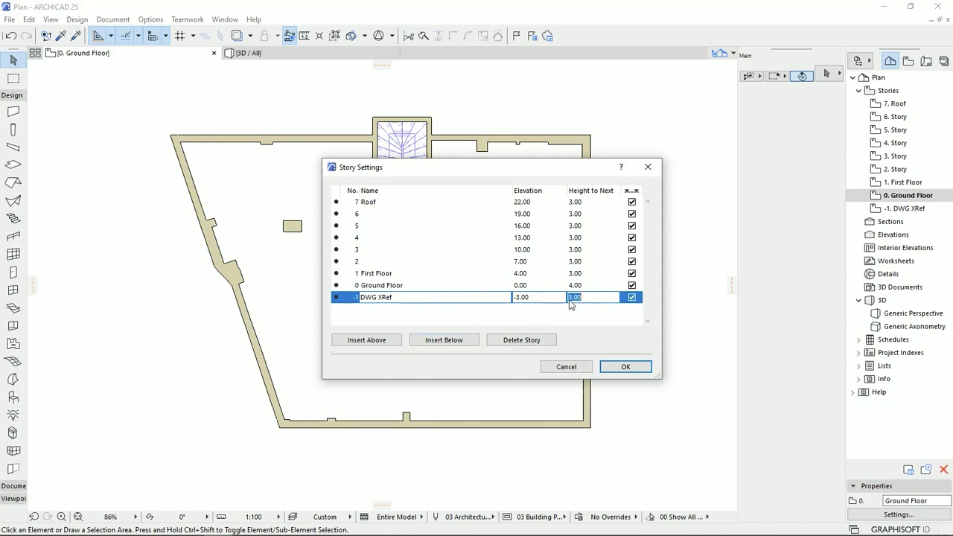
pyautogui.click(484, 286)
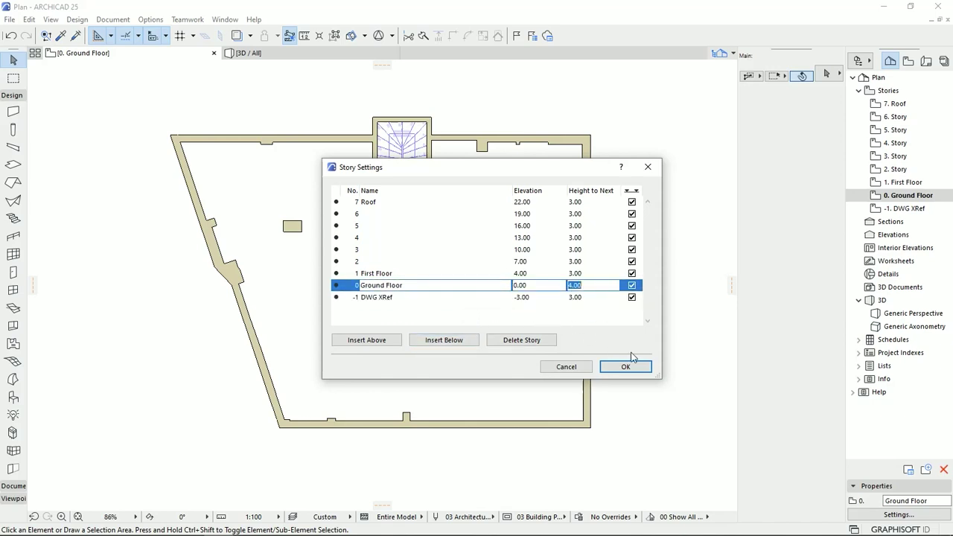
pyautogui.click(631, 366)
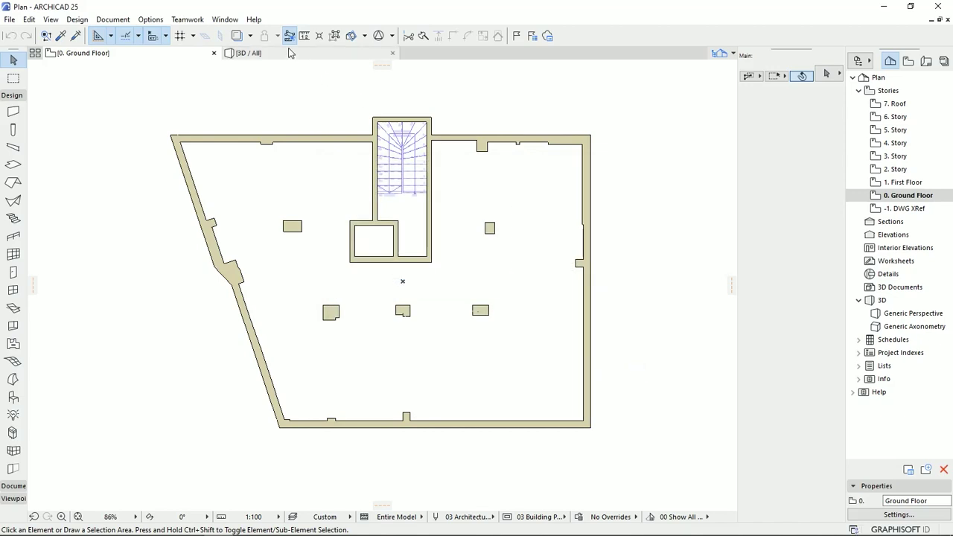
# - Link the tops of all Ground Floor walls, excluding the stair, to 1. First Floor (Home + 1) with a top offset of 0
pyautogui.click(291, 53)
pyautogui.moveTo(441, 299)
pyautogui.keyDown('shift'); pyautogui.mouseDown(button='middle')
pyautogui.moveTo(434, 269)
pyautogui.moveTo(433, 293)
pyautogui.mouseUp(button='middle'); pyautogui.keyUp('shift')
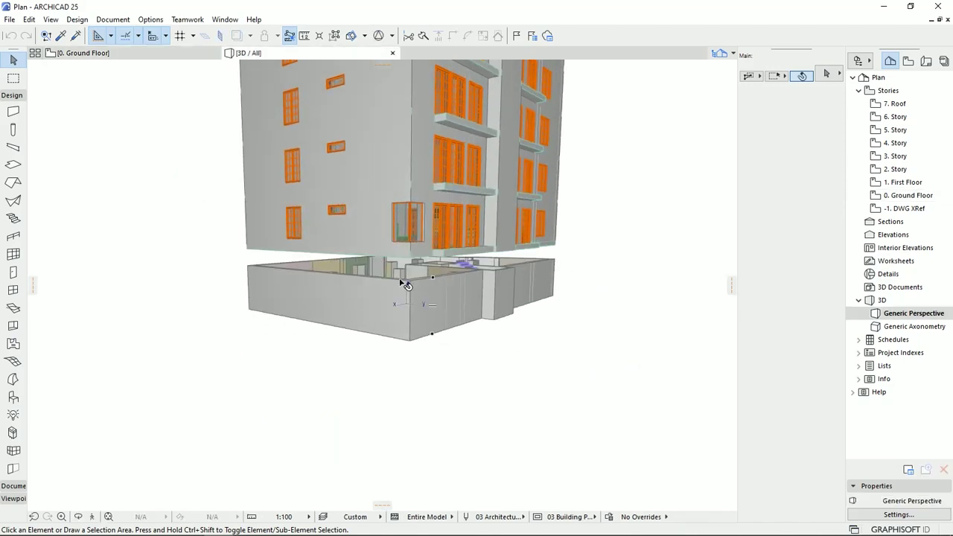
pyautogui.moveTo(417, 287)
pyautogui.keyDown('shift'); pyautogui.mouseDown(button='middle')
pyautogui.moveTo(430, 307)
pyautogui.moveTo(431, 282)
pyautogui.mouseUp(button='middle'); pyautogui.keyUp('shift')
pyautogui.scroll(-1, 429, 306)
pyautogui.moveTo(585, 408); pyautogui.dragTo(215, 328)
pyautogui.click(500, 473)
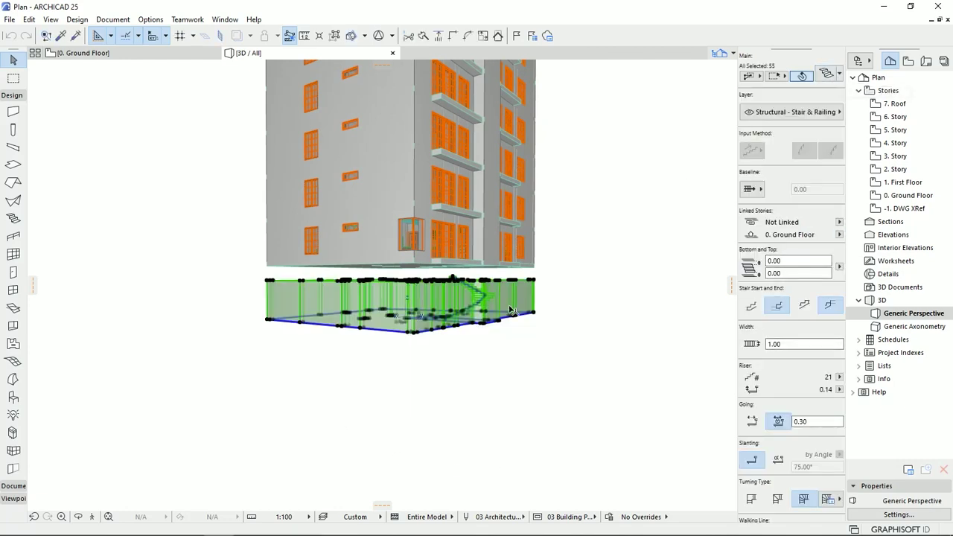
pyautogui.keyDown('shift'); pyautogui.moveTo(460, 307); pyautogui.dragTo(462, 288, button='middle'); pyautogui.keyUp('shift')
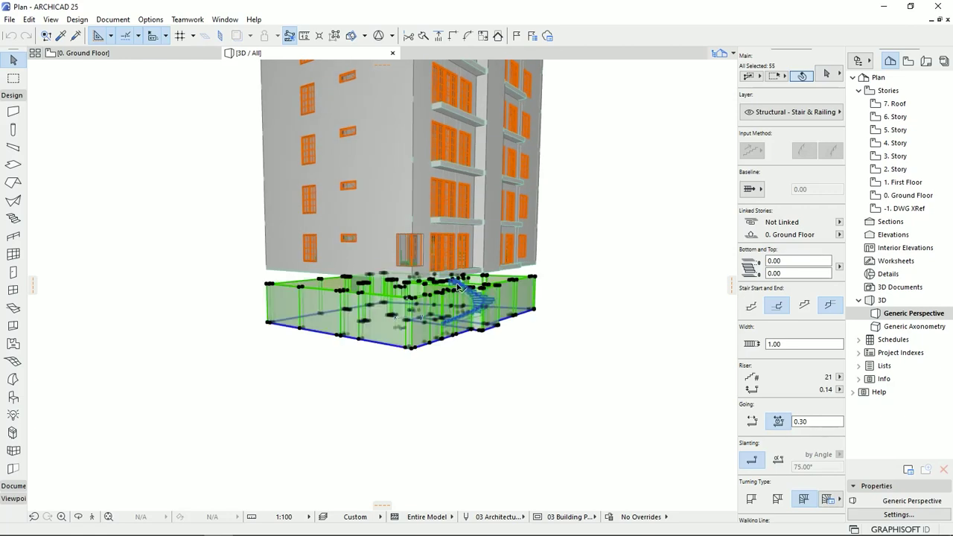
pyautogui.keyDown('shift'); pyautogui.click(460, 288); pyautogui.keyUp('shift')
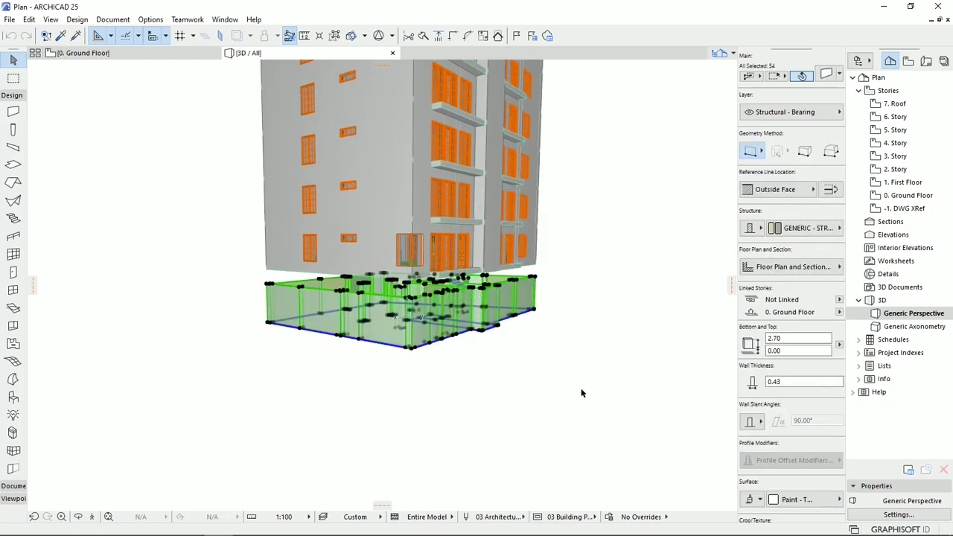
pyautogui.click(825, 75)
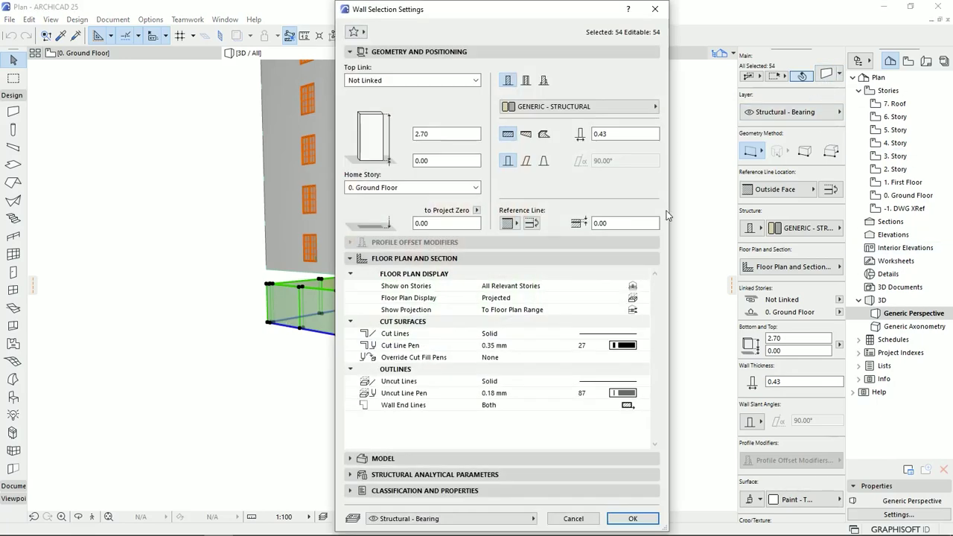
pyautogui.click(387, 82)
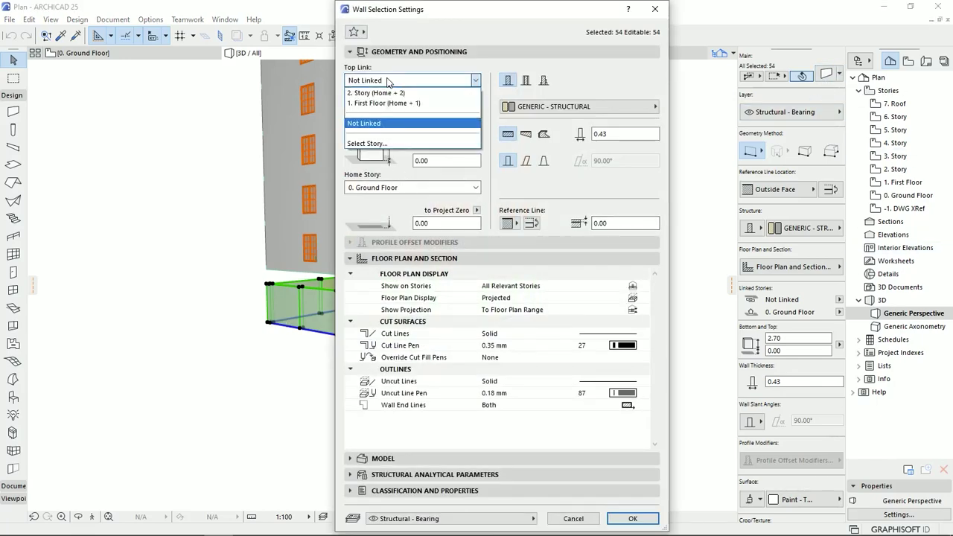
pyautogui.click(381, 104)
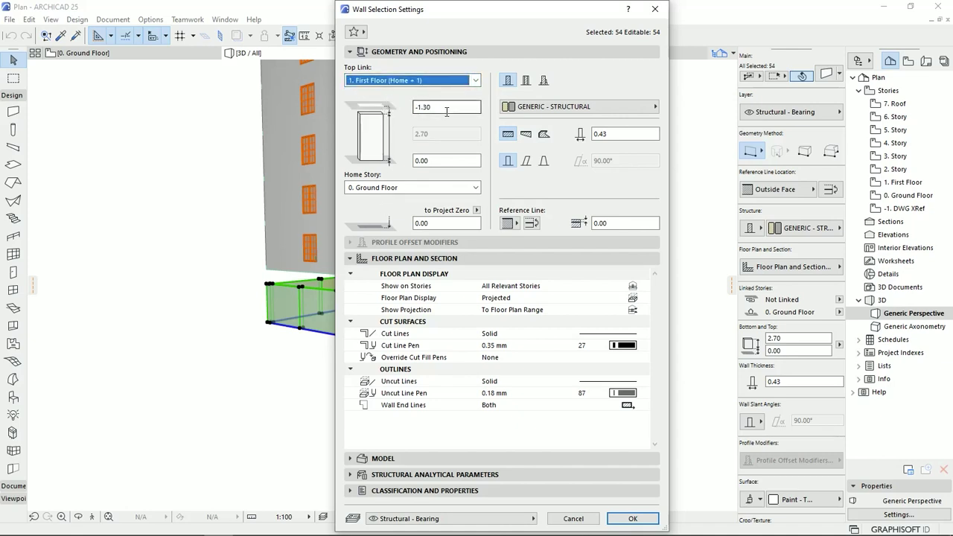
pyautogui.click(434, 108)
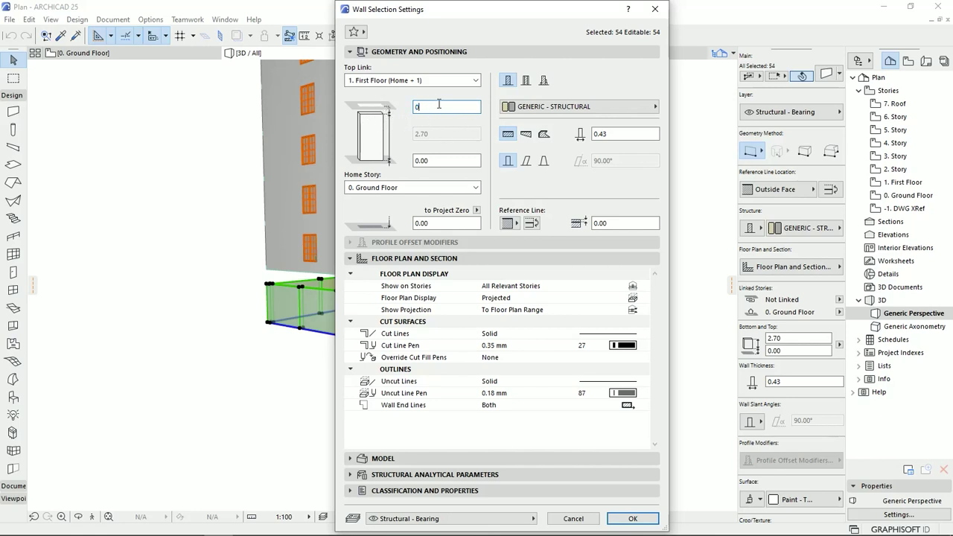
pyautogui.click(361, 150)
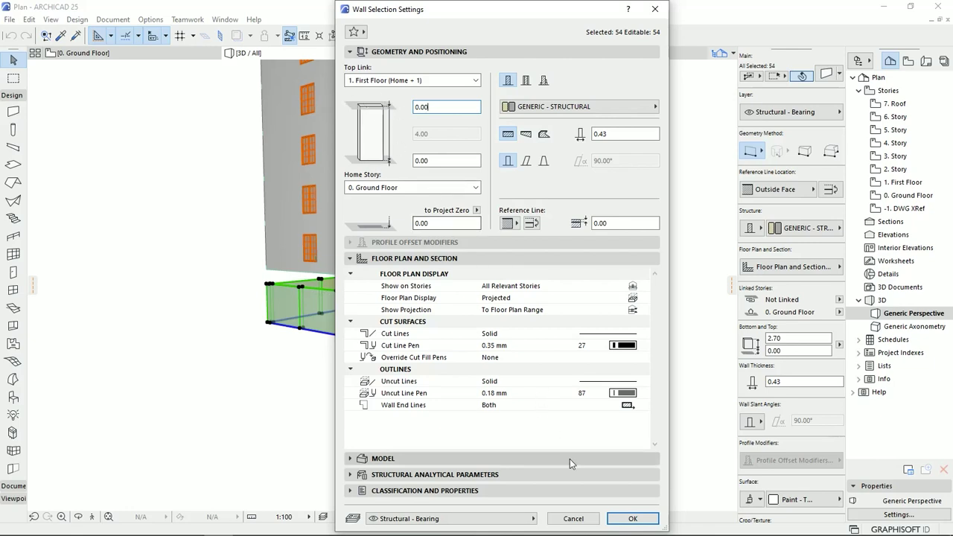
pyautogui.click(633, 518)
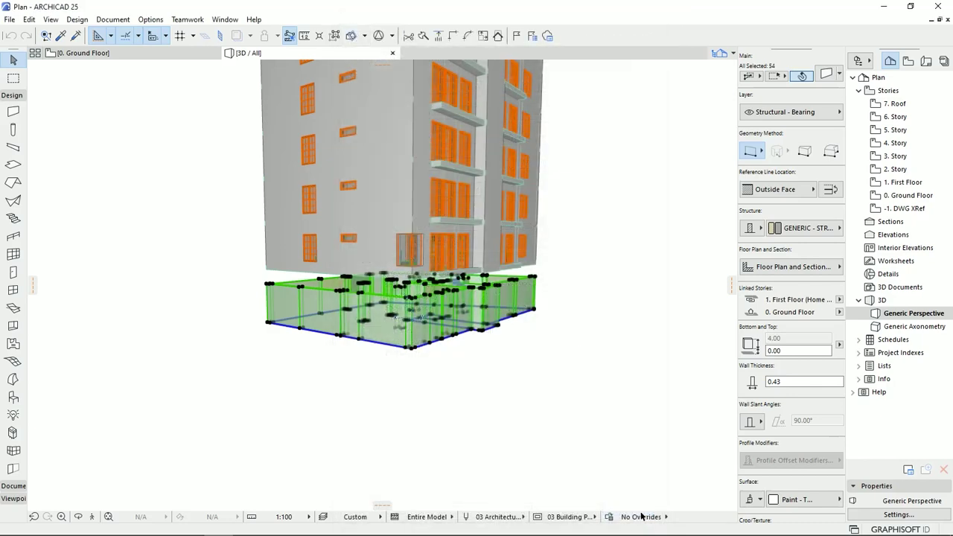
pyautogui.click(477, 391)
pyautogui.moveTo(400, 306); pyautogui.dragTo(411, 328, button='middle')
pyautogui.scroll(-4, 387, 315)
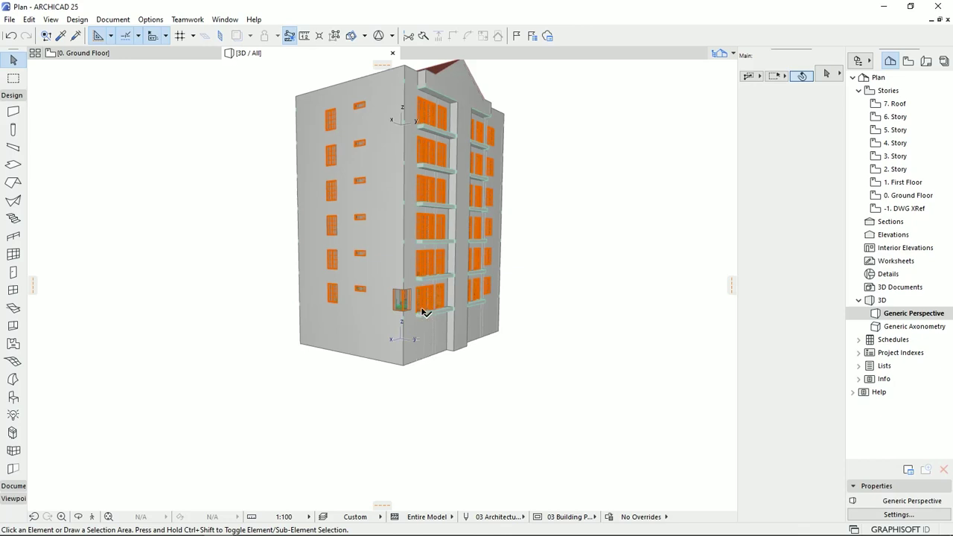
pyautogui.scroll(5, 412, 357)
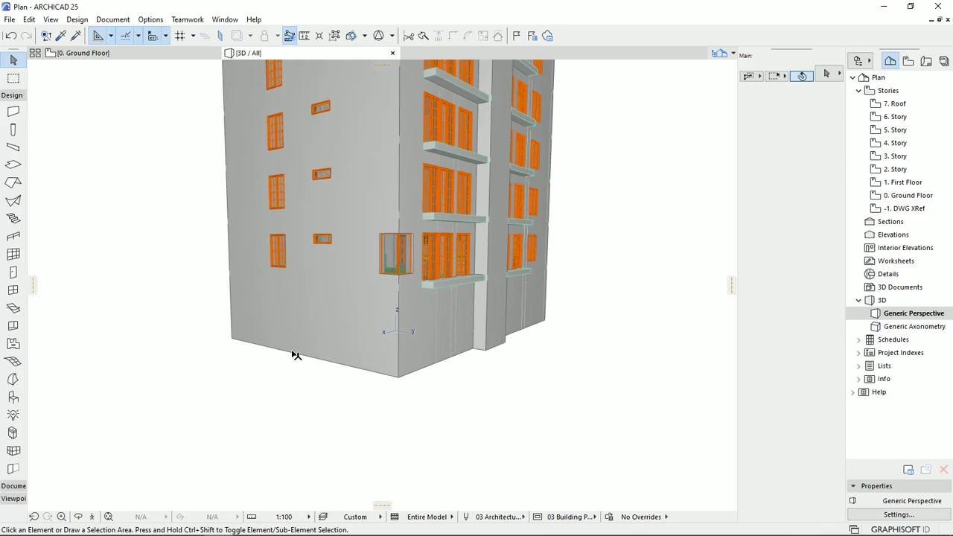
# - Delete the two short wall segments between the column and the thick corner segment in the upper-right exterior wall of the Ground Floor
pyautogui.click(128, 55)
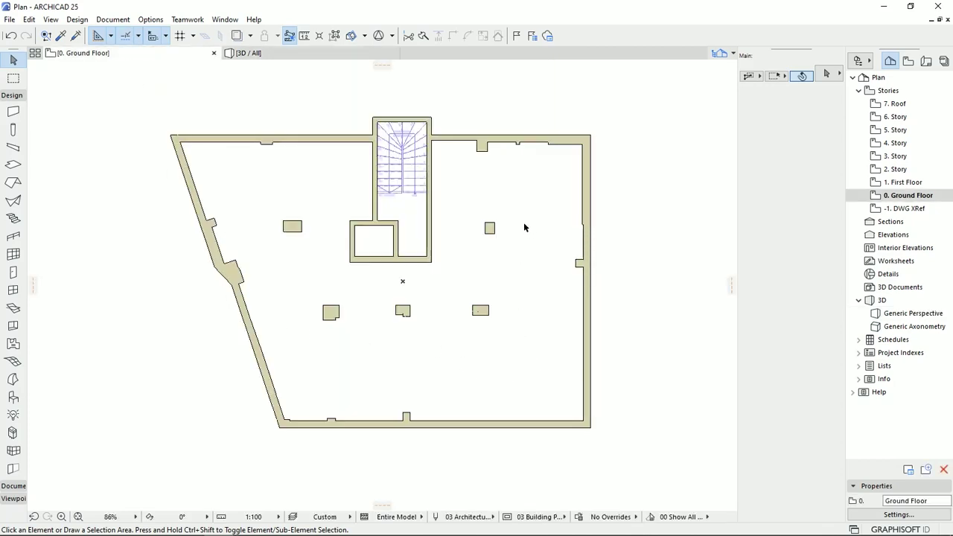
pyautogui.scroll(6, 556, 247)
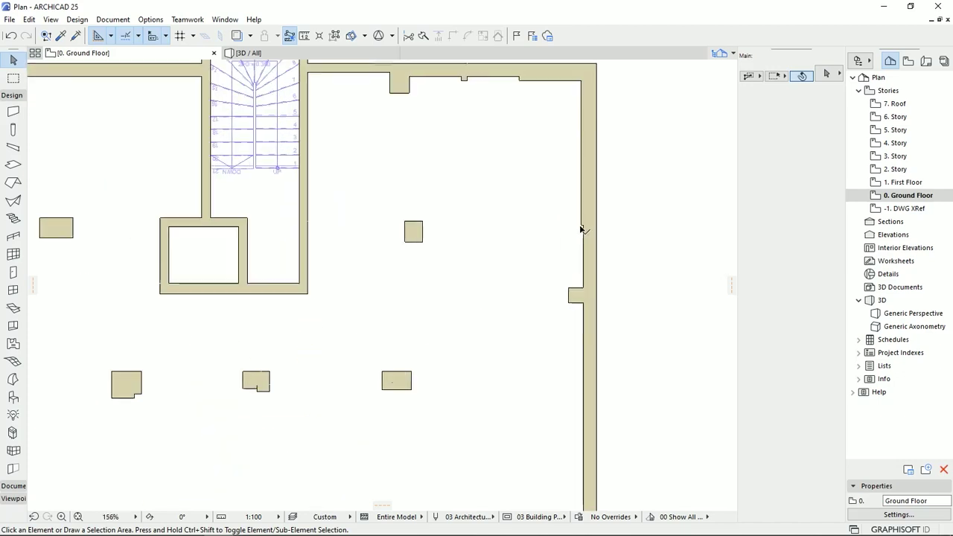
pyautogui.scroll(-8, 586, 241)
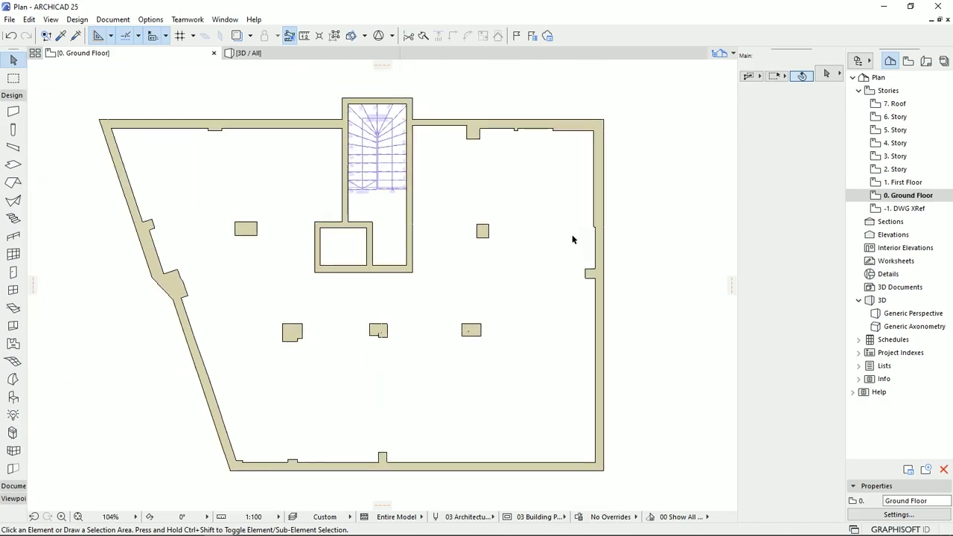
pyautogui.scroll(5, 482, 184)
pyautogui.click(482, 183)
pyautogui.press('Delete')
pyautogui.click(481, 177)
pyautogui.press('Delete')
pyautogui.keyDown('alt'); pyautogui.click(409, 160); pyautogui.keyUp('alt')
pyautogui.keyDown('ctrl'); pyautogui.keyDown('alt'); pyautogui.click(587, 161); pyautogui.keyUp('alt'); pyautogui.keyUp('ctrl')
pyautogui.hotkey('ctrl', 'z')
# - Stretch the thick corner segment of the upper exterior wall to the column right of the stairwell
pyautogui.click(562, 158)
pyautogui.click(562, 158)
pyautogui.click(411, 159)
pyautogui.scroll(-3, 528, 183)
pyautogui.scroll(3, 560, 290)
# - Delete the thinner 0.30 segment of the right exterior wall and stretch the adjoining thick wall down to the pilaster
pyautogui.click(569, 361)
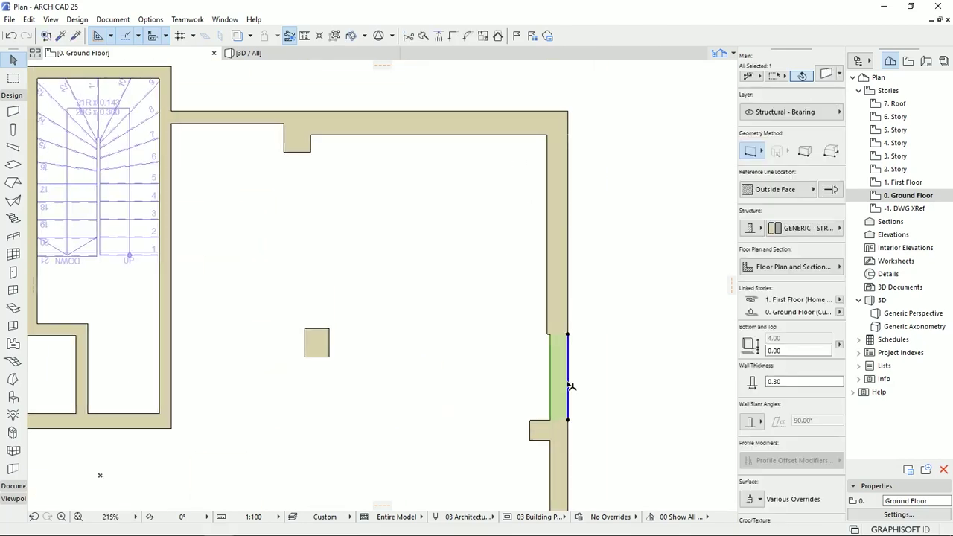
pyautogui.press('Delete')
pyautogui.click(568, 334)
pyautogui.click(568, 419)
pyautogui.scroll(6, 559, 126)
pyautogui.click(579, 311)
pyautogui.click(583, 245)
pyautogui.click(613, 265)
pyautogui.click(613, 324)
pyautogui.keyDown('shift'); pyautogui.click(520, 299); pyautogui.keyUp('shift')
# - Delete two small wall pieces of the lower-right column and stretch the remaining piece across the column
pyautogui.scroll(-8, 504, 329)
pyautogui.scroll(3, 333, 364)
pyautogui.click(492, 376)
pyautogui.press('Delete')
pyautogui.click(462, 380)
pyautogui.press('Delete')
pyautogui.click(527, 379)
pyautogui.click(507, 388)
pyautogui.click(366, 388)
pyautogui.press('Escape')
pyautogui.scroll(-3, 373, 380)
pyautogui.scroll(5, 530, 291)
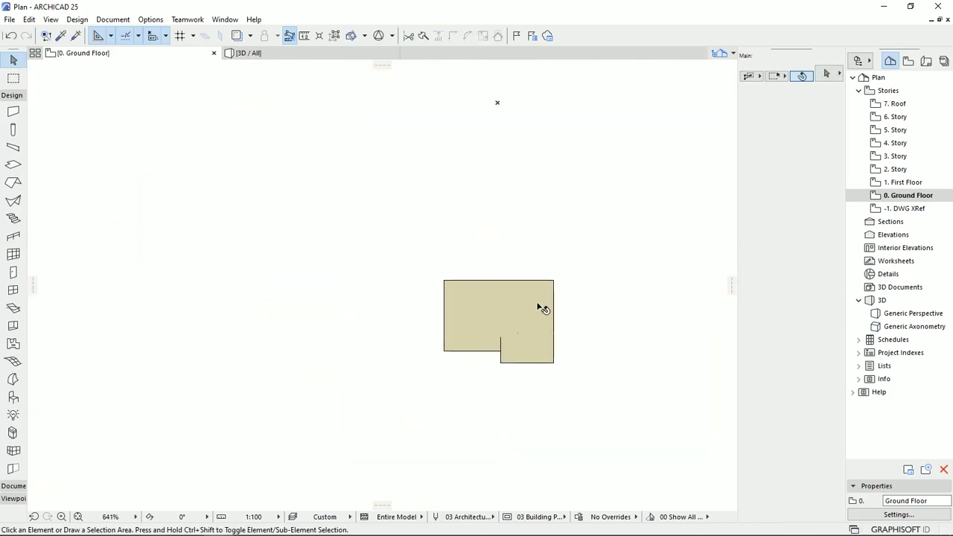
pyautogui.click(514, 279)
pyautogui.keyDown('shift'); pyautogui.click(491, 350); pyautogui.keyUp('shift')
pyautogui.keyDown('shift'); pyautogui.click(521, 363); pyautogui.keyUp('shift')
pyautogui.scroll(4, 516, 360)
pyautogui.moveTo(511, 375); pyautogui.dragTo(469, 388, button='middle')
pyautogui.press('Escape')
pyautogui.click(432, 383)
pyautogui.click(428, 383)
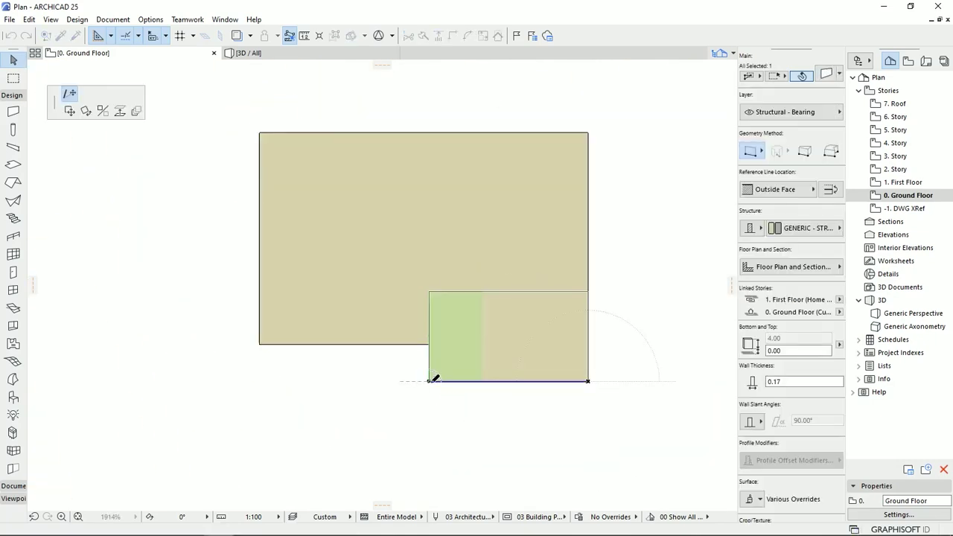
pyautogui.press('Escape')
pyautogui.press('Escape')
# - Set the Wall tool to the polygon geometry method and delete the wall pieces forming the middle interior column below the elevator shaft
pyautogui.press('w')
pyautogui.scroll(-6, 459, 246)
pyautogui.scroll(-5, 466, 280)
pyautogui.scroll(4, 474, 230)
pyautogui.click(831, 151)
pyautogui.scroll(1, 431, 297)
pyautogui.press('Escape')
pyautogui.click(527, 251)
pyautogui.click(388, 384)
pyautogui.press('Delete')
# - Show the DWG XRef story as trace reference and trace the notched middle interior column as a polygon wall
pyautogui.rightClick(904, 206)
pyautogui.click(864, 277)
pyautogui.scroll(3, 421, 317)
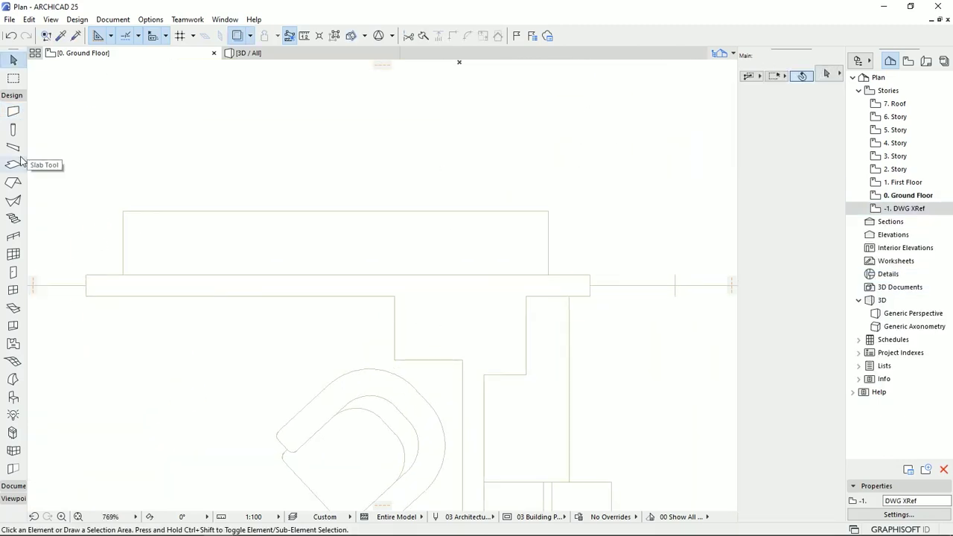
pyautogui.click(13, 112)
pyautogui.click(394, 360)
pyautogui.click(395, 275)
pyautogui.click(526, 275)
pyautogui.click(526, 375)
pyautogui.click(463, 375)
pyautogui.click(462, 360)
pyautogui.click(394, 360)
pyautogui.scroll(-5, 426, 335)
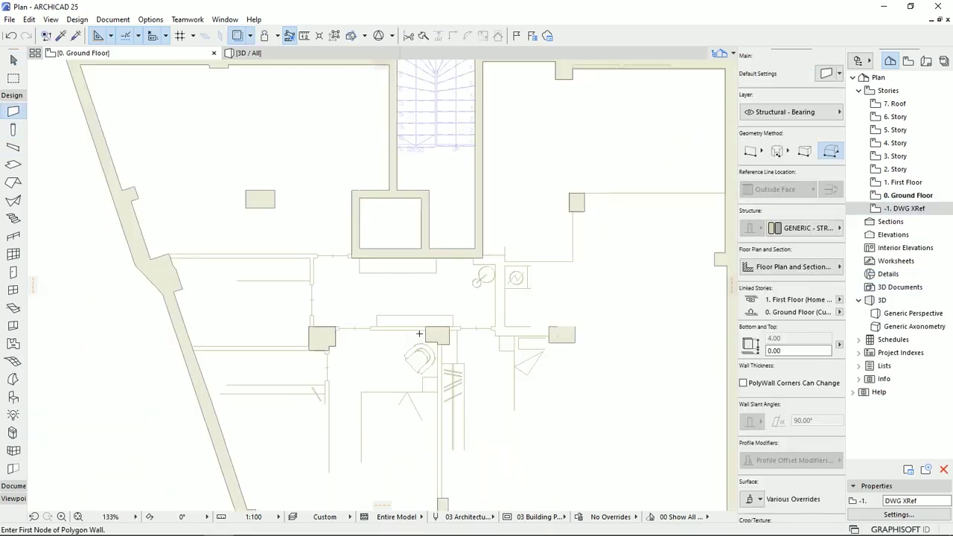
# - Trace the rectangular interior column to the right of the middle one as a polygon wall over the DWG reference
pyautogui.scroll(2, 203, 376)
pyautogui.press('Escape')
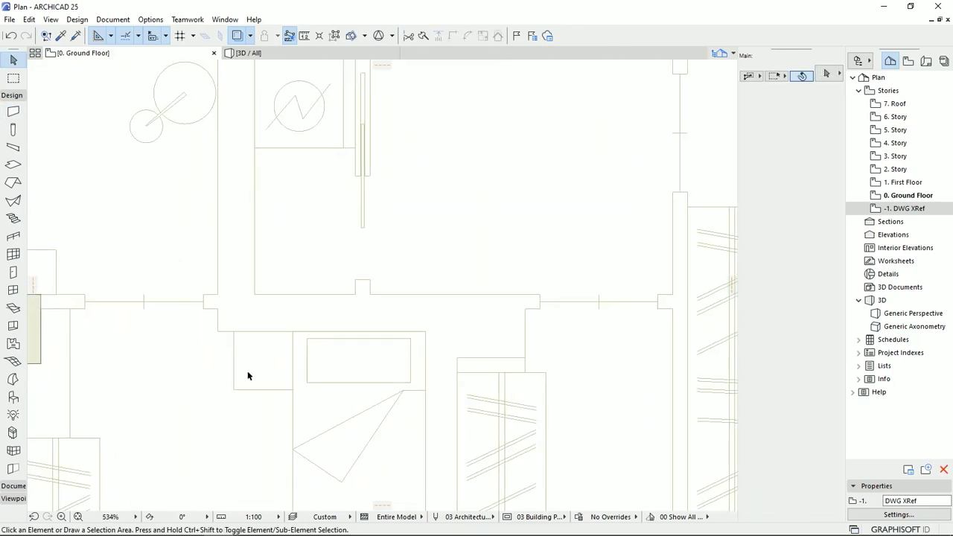
pyautogui.click(13, 111)
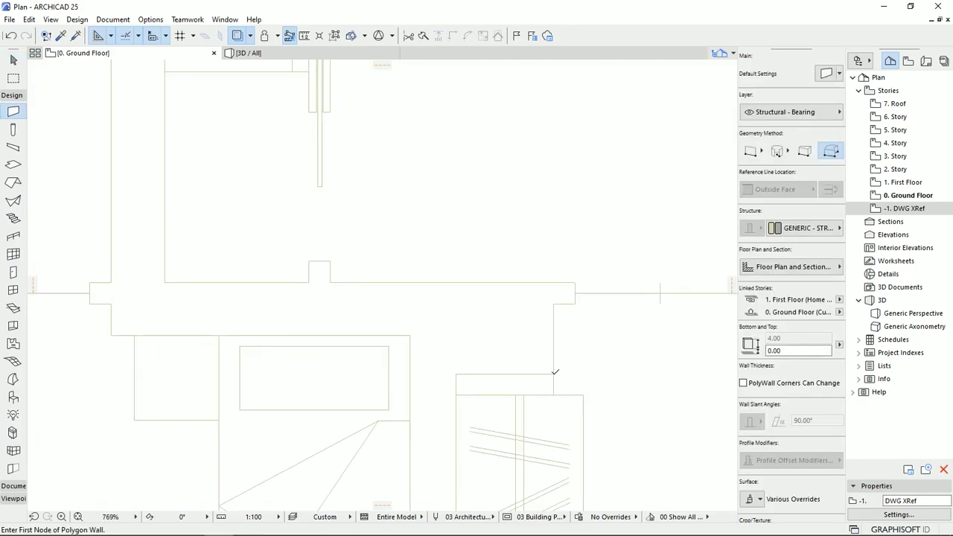
pyautogui.click(553, 373)
pyautogui.click(553, 282)
pyautogui.click(409, 282)
pyautogui.click(410, 375)
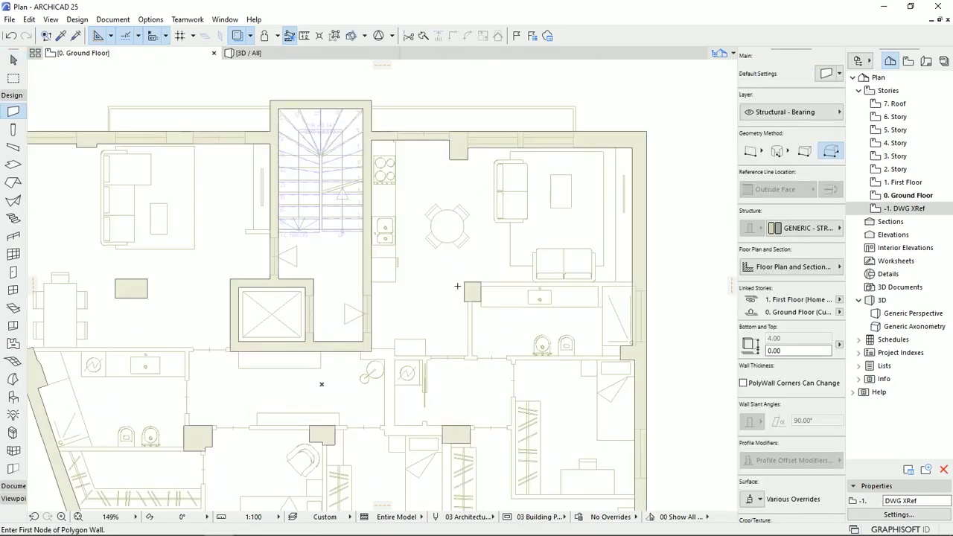
pyautogui.scroll(-2, 512, 280)
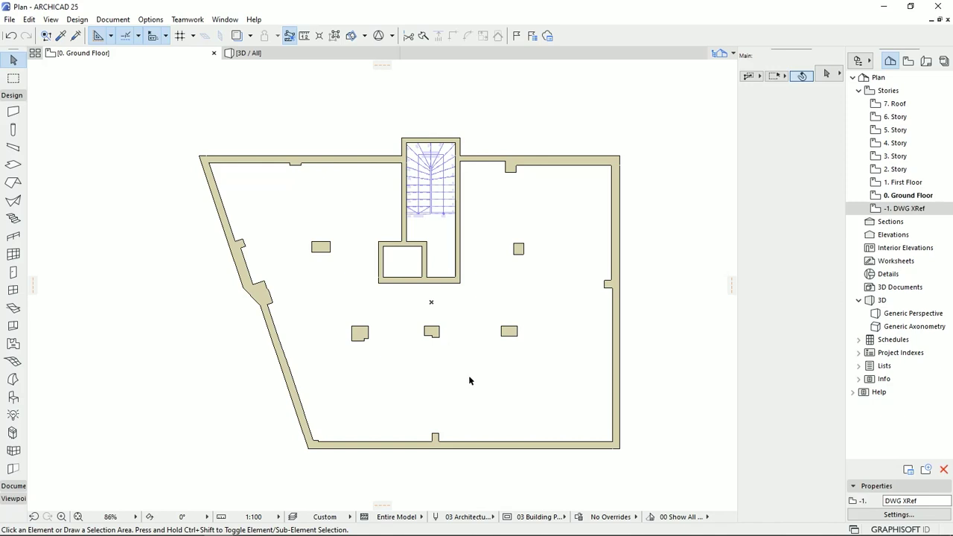
# - Delete the small pilaster projecting inward from the lower exterior wall of the Ground Floor
pyautogui.scroll(1, 502, 390)
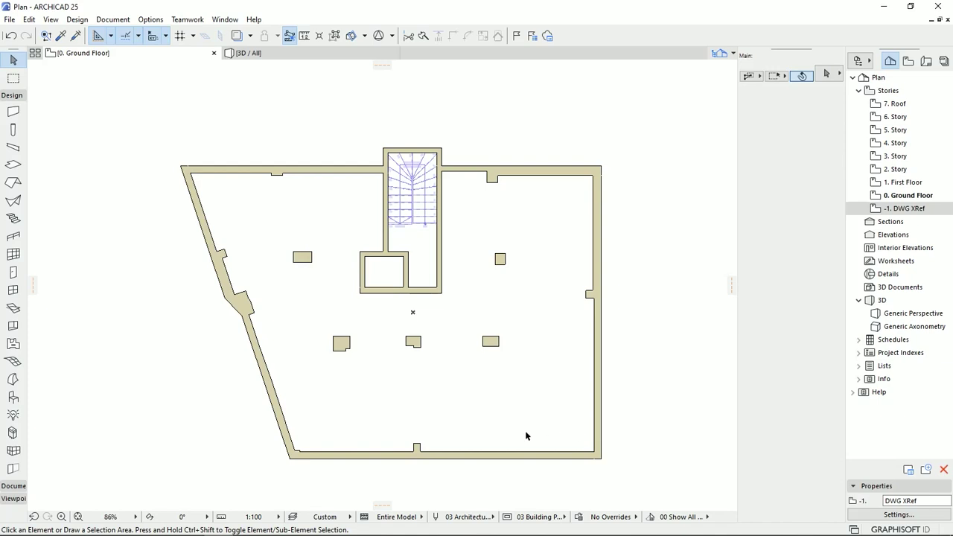
pyautogui.moveTo(525, 431); pyautogui.dragTo(485, 381, button='middle')
pyautogui.scroll(5, 485, 381)
pyautogui.click(457, 382)
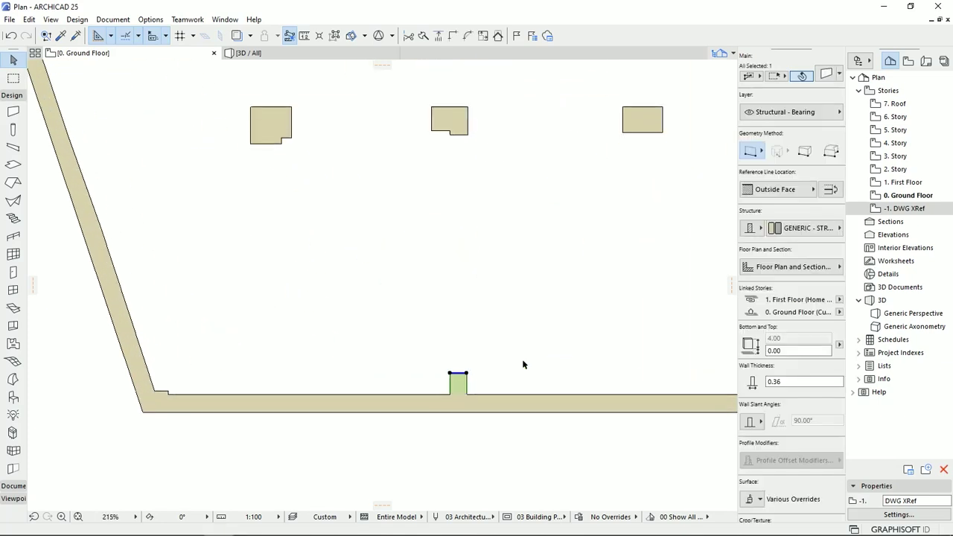
pyautogui.moveTo(477, 355); pyautogui.dragTo(437, 414)
pyautogui.press('Delete')
pyautogui.click(447, 406)
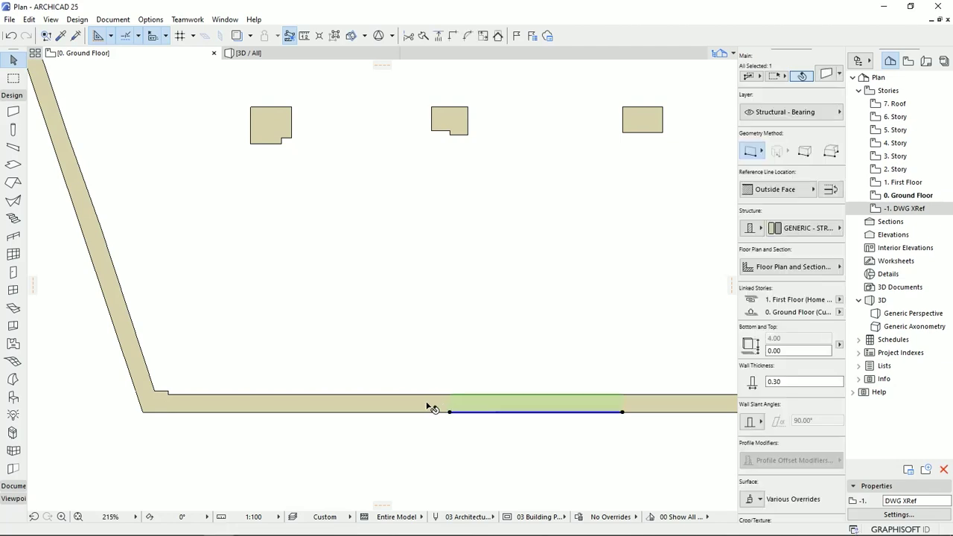
pyautogui.scroll(-4, 592, 366)
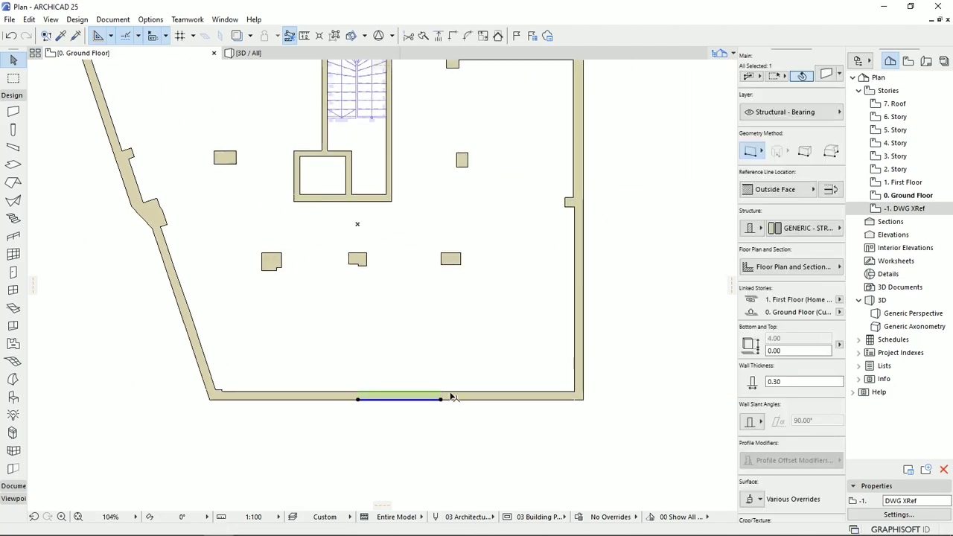
pyautogui.click(419, 414)
# - Delete the lower 0.20 segment of the stairwell's right wall, beside the elevator shaft
pyautogui.moveTo(440, 287); pyautogui.dragTo(499, 367, button='middle')
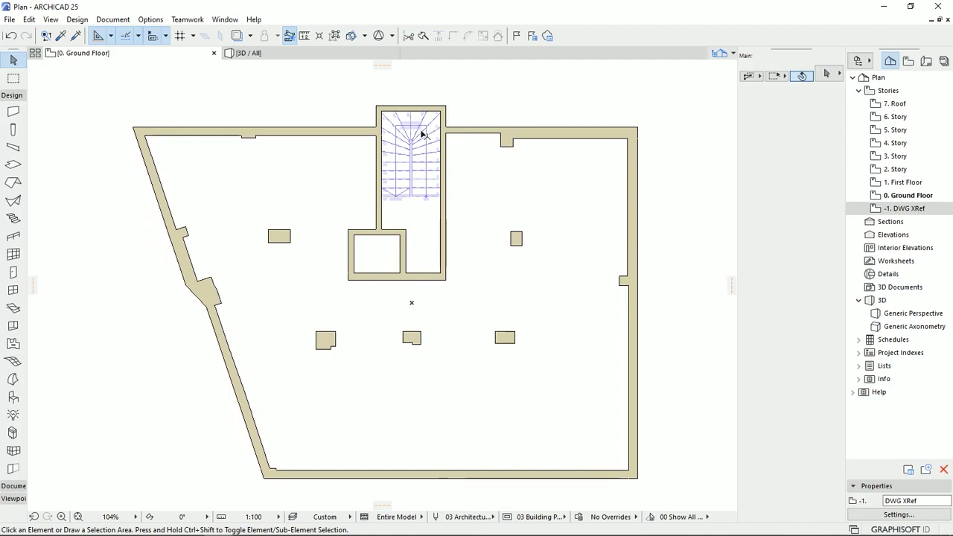
pyautogui.scroll(3, 425, 174)
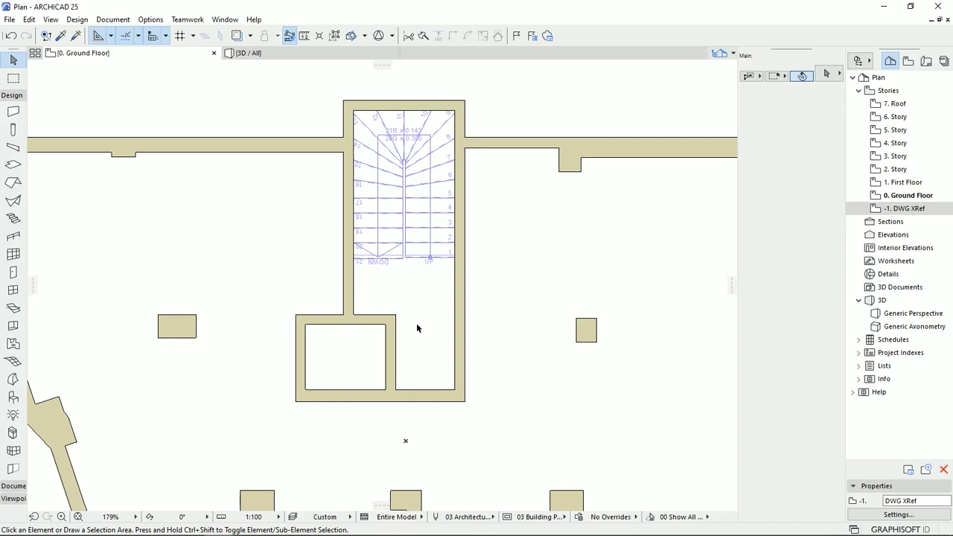
pyautogui.moveTo(417, 327); pyautogui.dragTo(425, 331, button='middle')
pyautogui.click(473, 383)
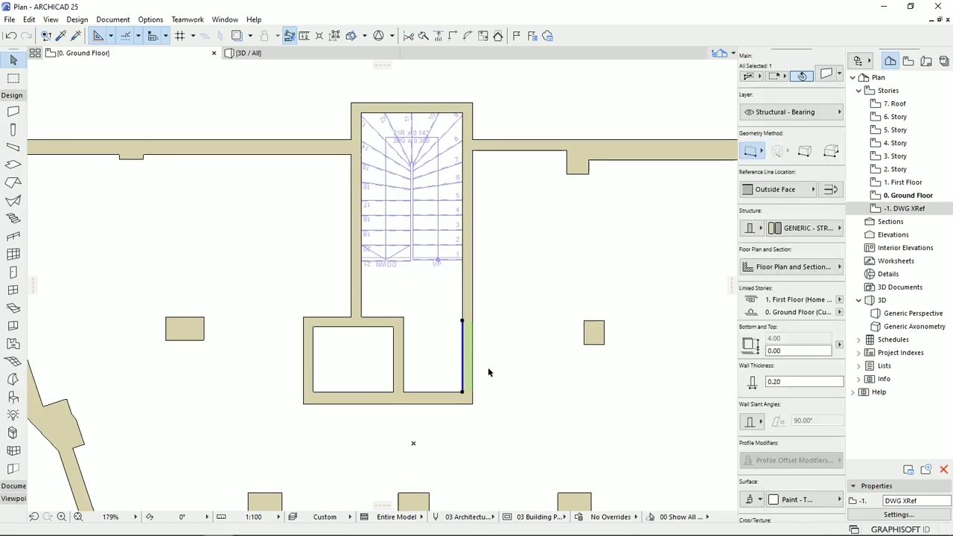
pyautogui.press('Delete')
# - Shorten the elevator shaft's lower wall to the shaft's inner right corner and delete the leftover wall piece at the stairwell corner
pyautogui.click(442, 398)
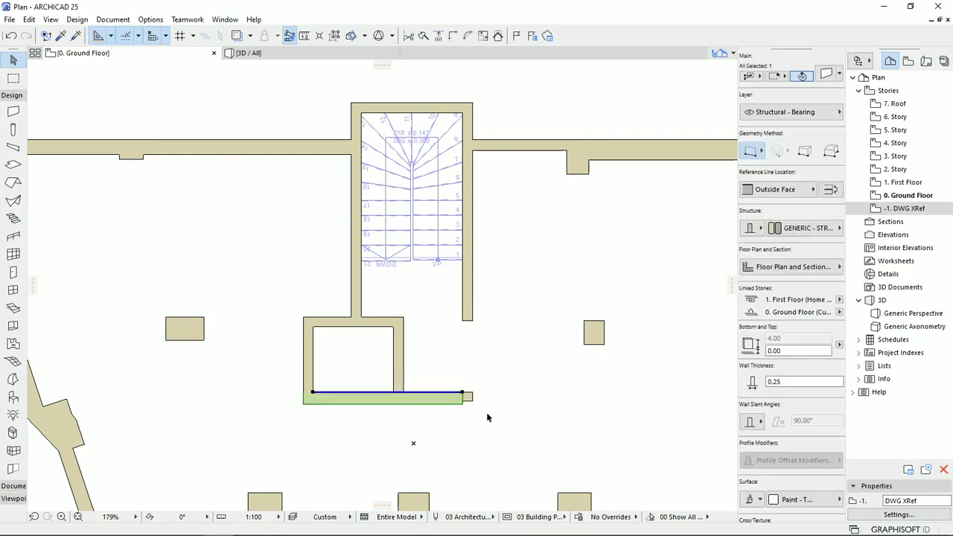
pyautogui.click(461, 393)
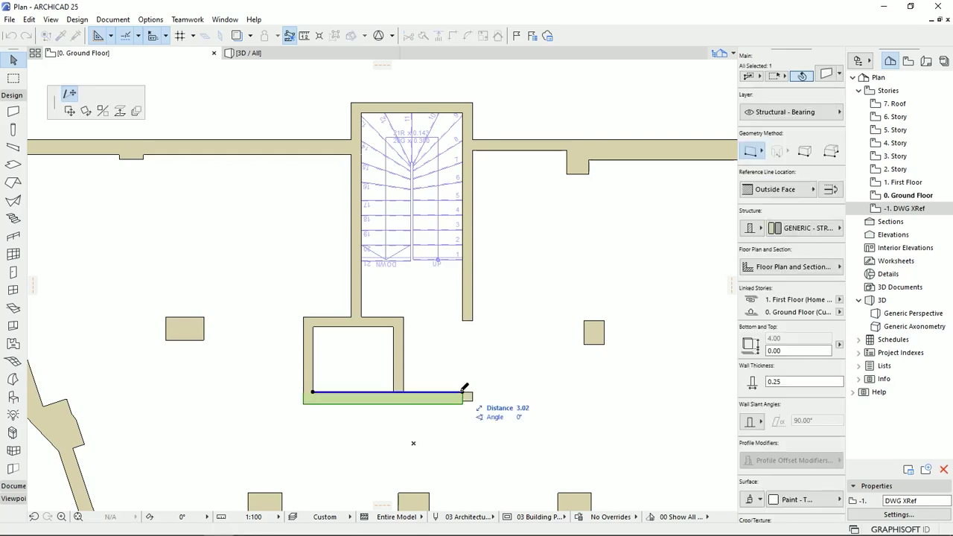
pyautogui.click(393, 392)
pyautogui.click(454, 410)
pyautogui.click(466, 399)
pyautogui.press('Delete')
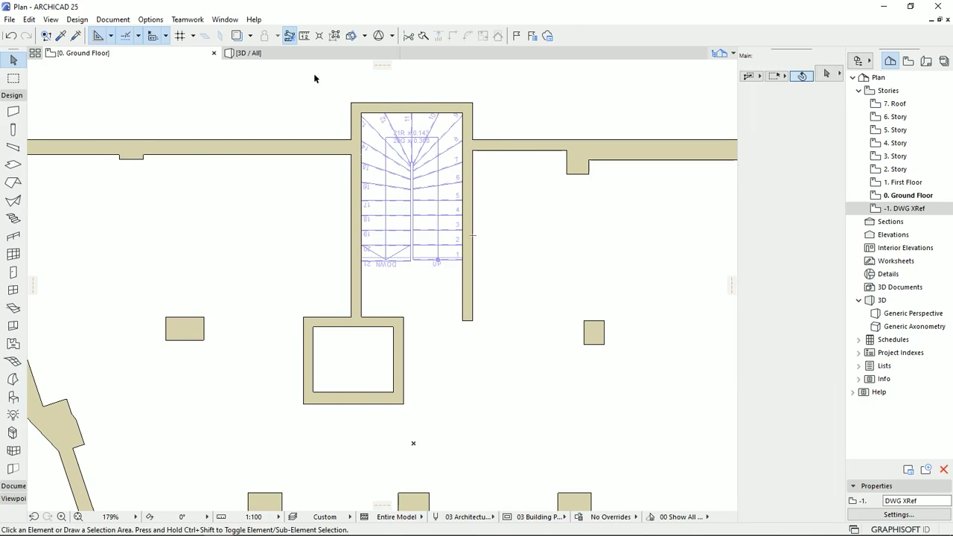
# - Select the Ground Floor stair in the 3D view and set its height to 4 m
pyautogui.click(304, 54)
pyautogui.keyDown('shift'); pyautogui.moveTo(415, 387); pyautogui.dragTo(340, 393, button='middle'); pyautogui.keyUp('shift')
pyautogui.scroll(10, 339, 392)
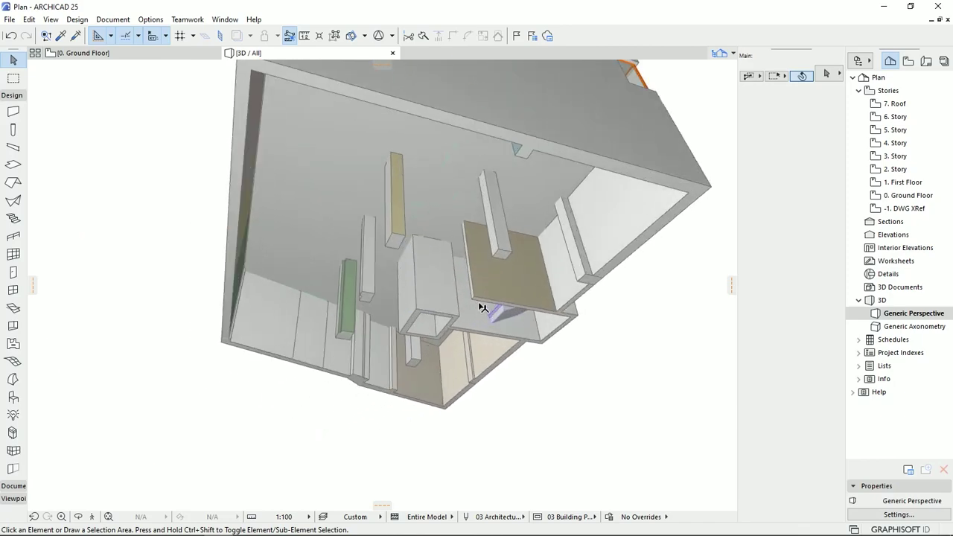
pyautogui.keyDown('shift'); pyautogui.moveTo(505, 330); pyautogui.dragTo(582, 379, button='middle'); pyautogui.keyUp('shift')
pyautogui.moveTo(534, 241); pyautogui.dragTo(483, 382, button='middle')
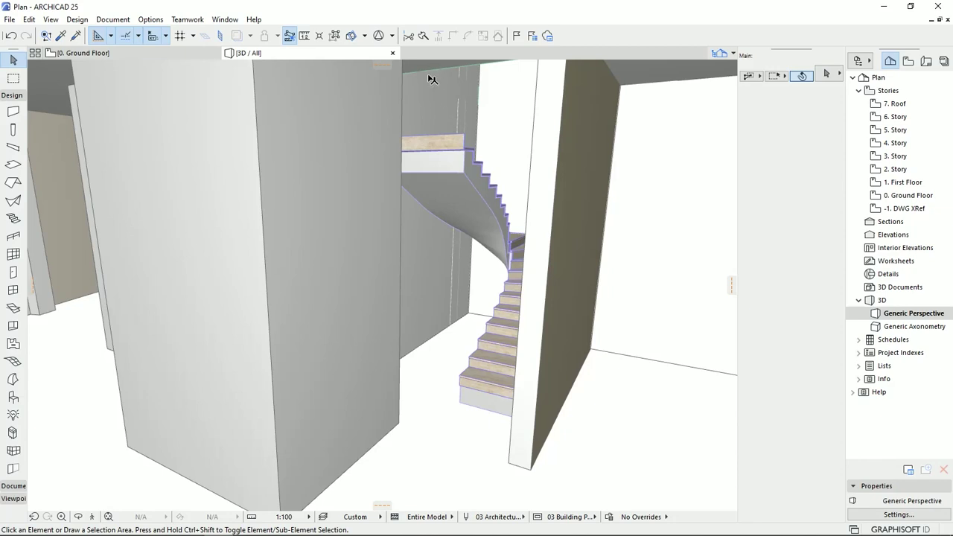
pyautogui.click(467, 203)
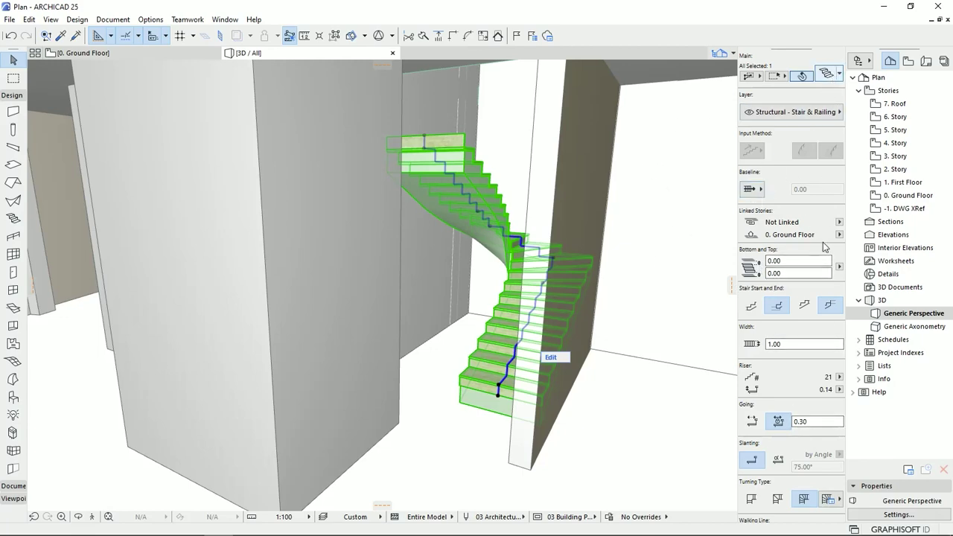
pyautogui.hotkey('ctrl', 't')
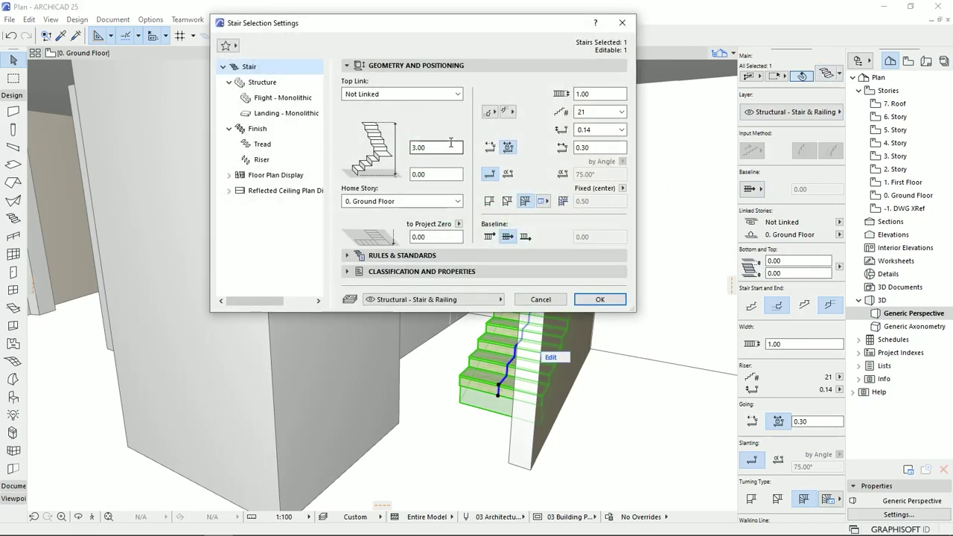
pyautogui.doubleClick(420, 148)
pyautogui.write('4')
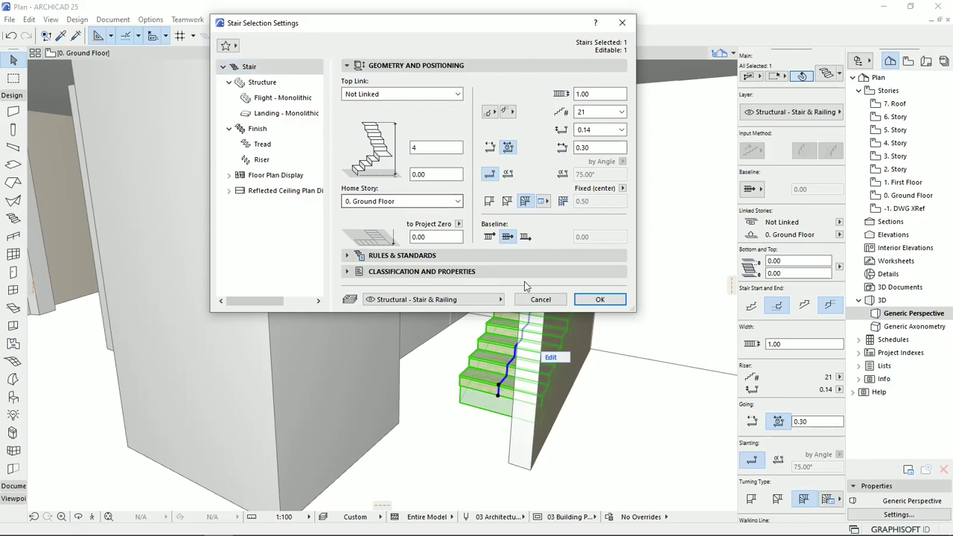
pyautogui.click(599, 299)
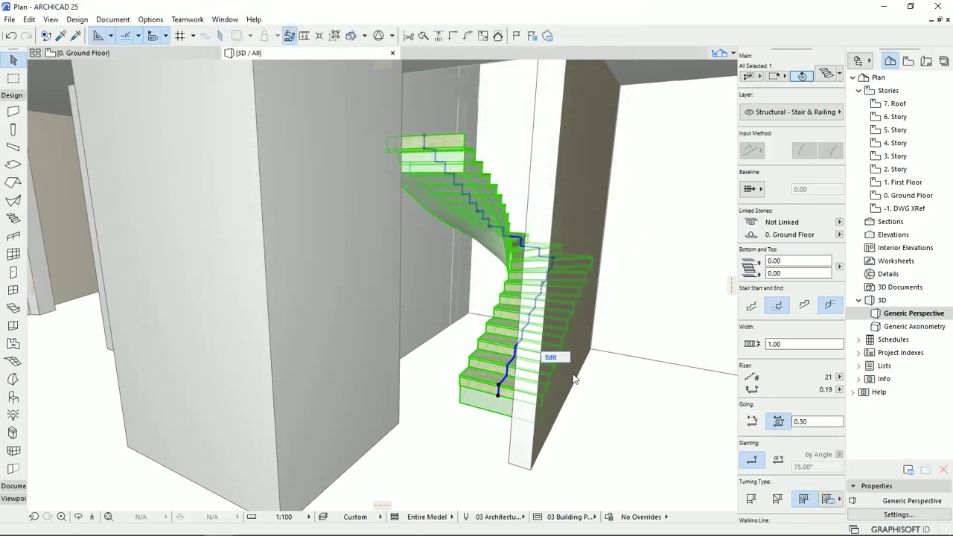
pyautogui.moveTo(505, 348); pyautogui.dragTo(543, 348, button='middle')
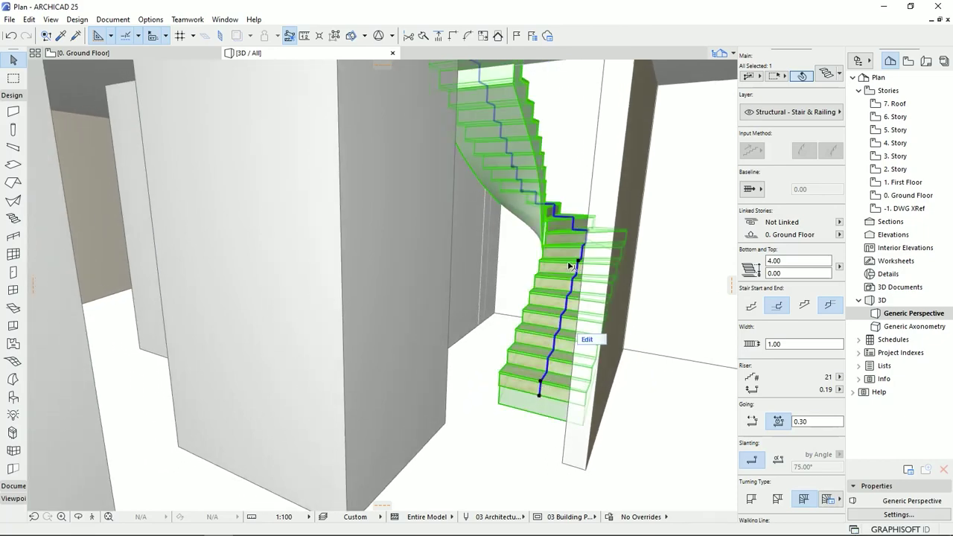
# - Set the stair's number of risers to 23 from the Ground Floor plan
pyautogui.click(180, 54)
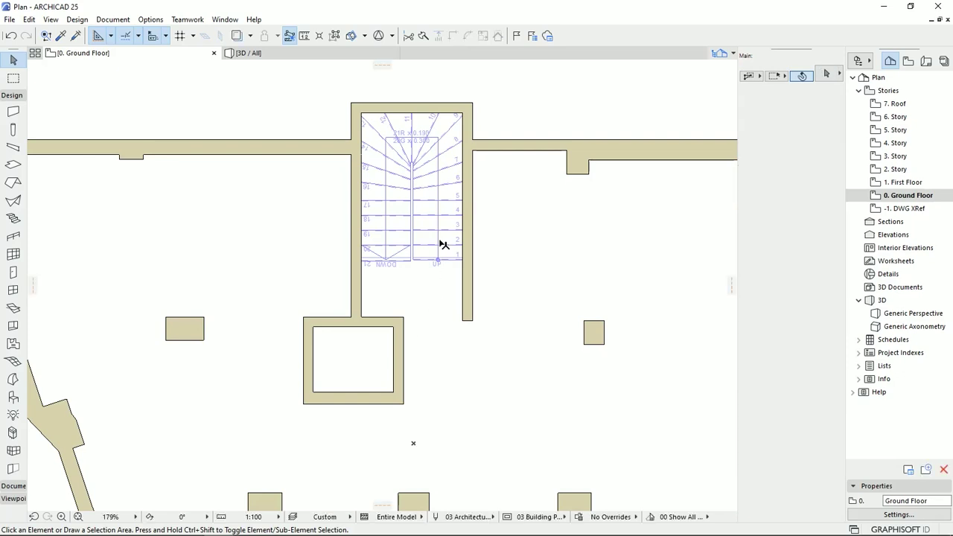
pyautogui.click(442, 245)
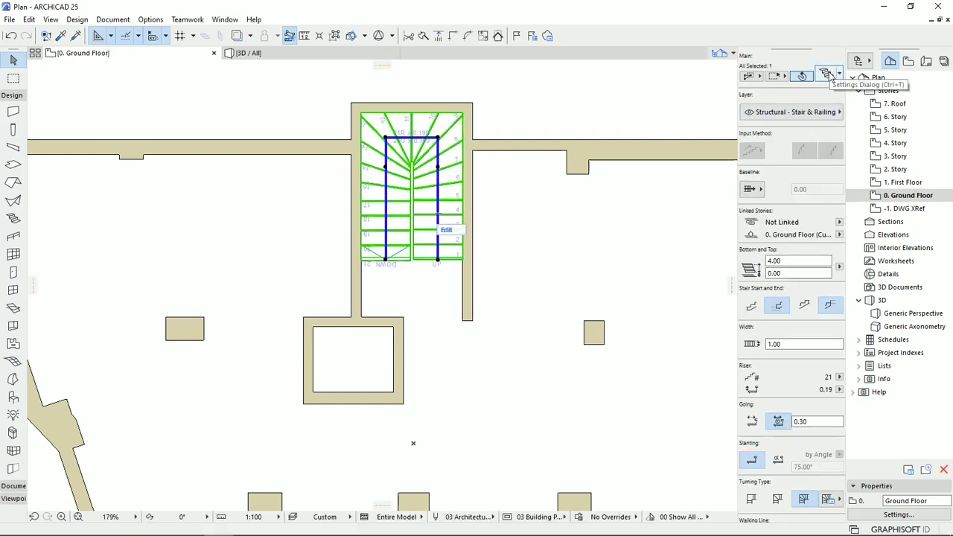
pyautogui.click(826, 75)
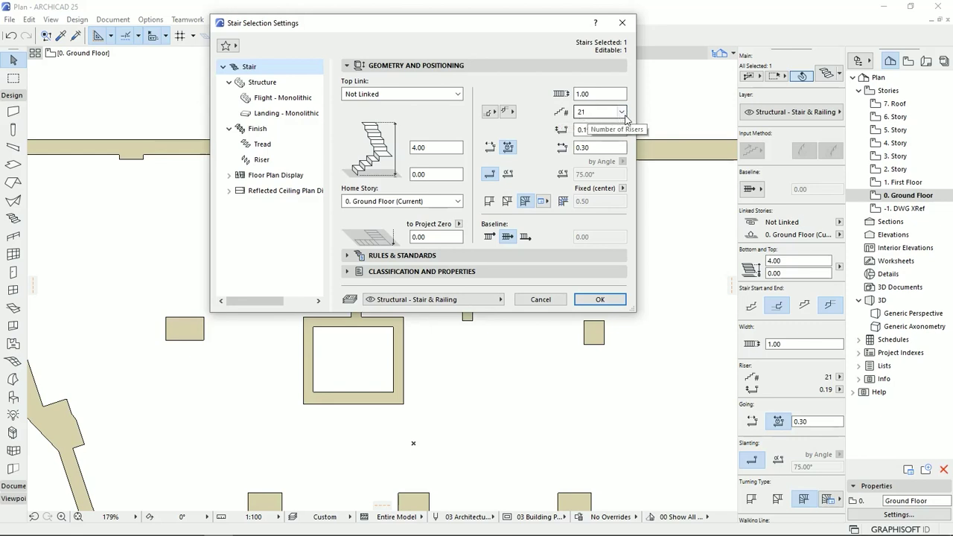
pyautogui.click(623, 113)
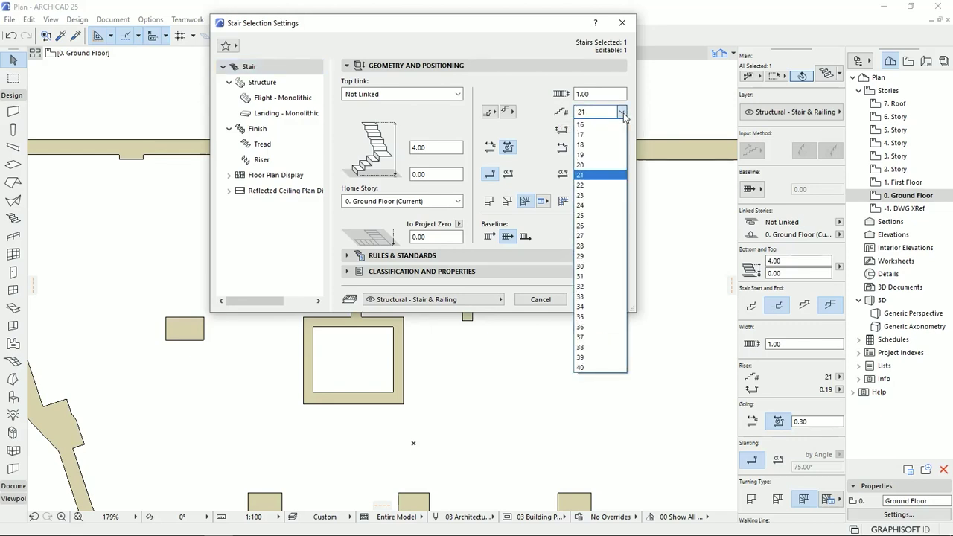
pyautogui.click(592, 195)
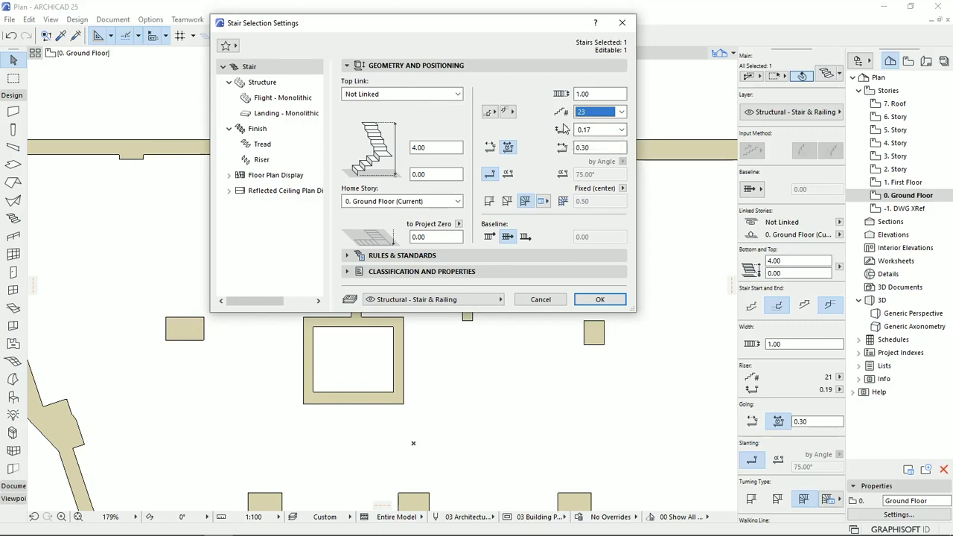
pyautogui.click(599, 299)
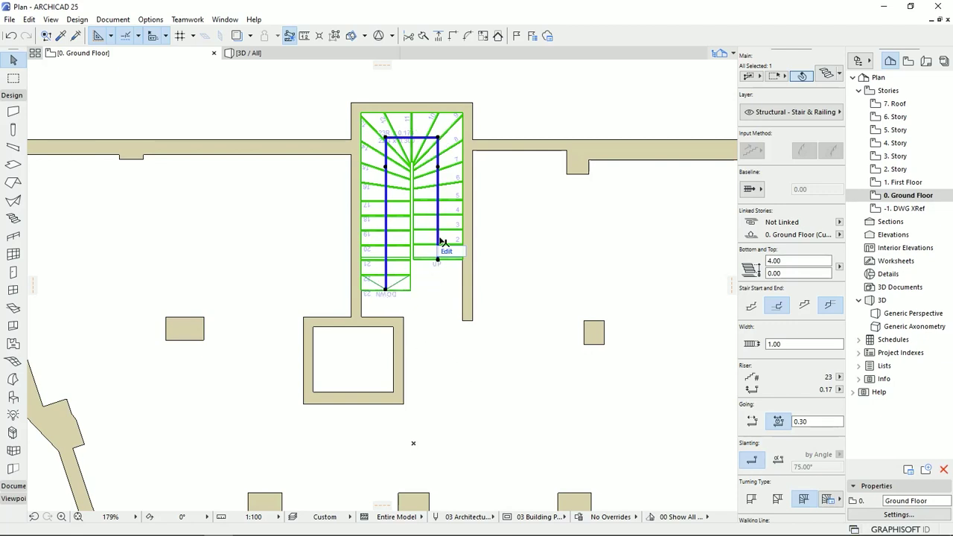
# - Shorten the free end of the stairwell's right wall in the 3D view so the lower stair flight is exposed
pyautogui.click(277, 51)
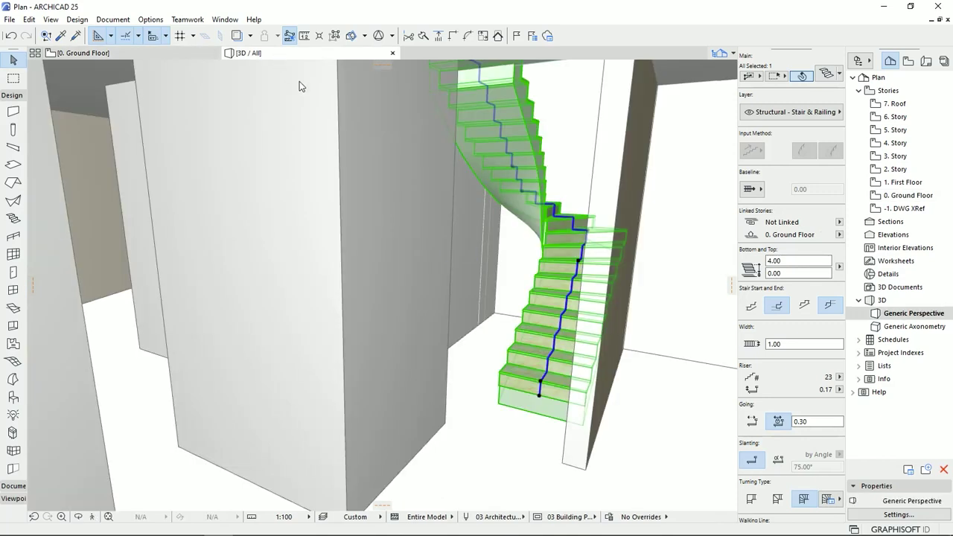
pyautogui.keyDown('shift'); pyautogui.moveTo(551, 288); pyautogui.dragTo(502, 288, button='middle'); pyautogui.keyUp('shift')
pyautogui.click(578, 193)
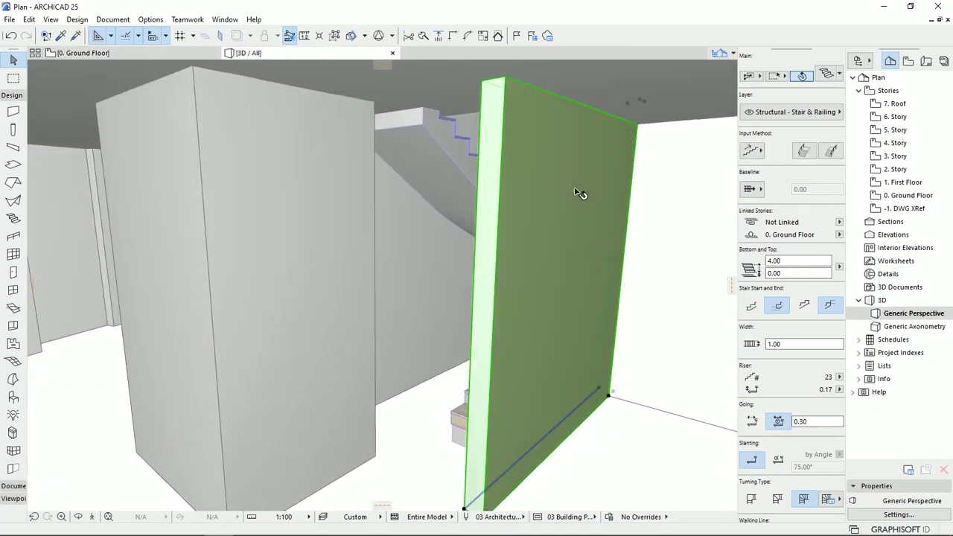
pyautogui.keyDown('shift'); pyautogui.moveTo(532, 493); pyautogui.dragTo(460, 507, button='middle'); pyautogui.keyUp('shift')
pyautogui.click(452, 486)
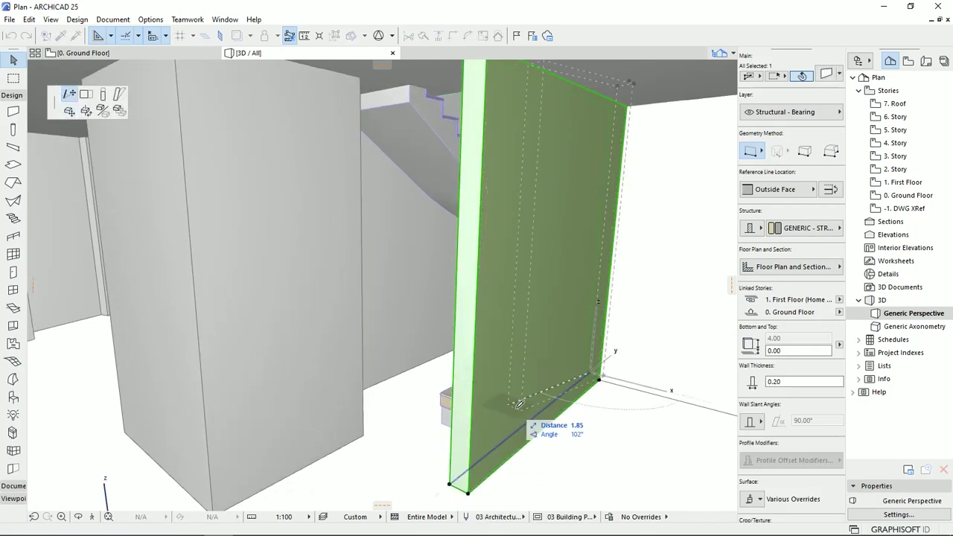
pyautogui.click(570, 387)
pyautogui.keyDown('shift'); pyautogui.moveTo(521, 279); pyautogui.dragTo(439, 216, button='middle'); pyautogui.keyUp('shift')
pyautogui.click(526, 427)
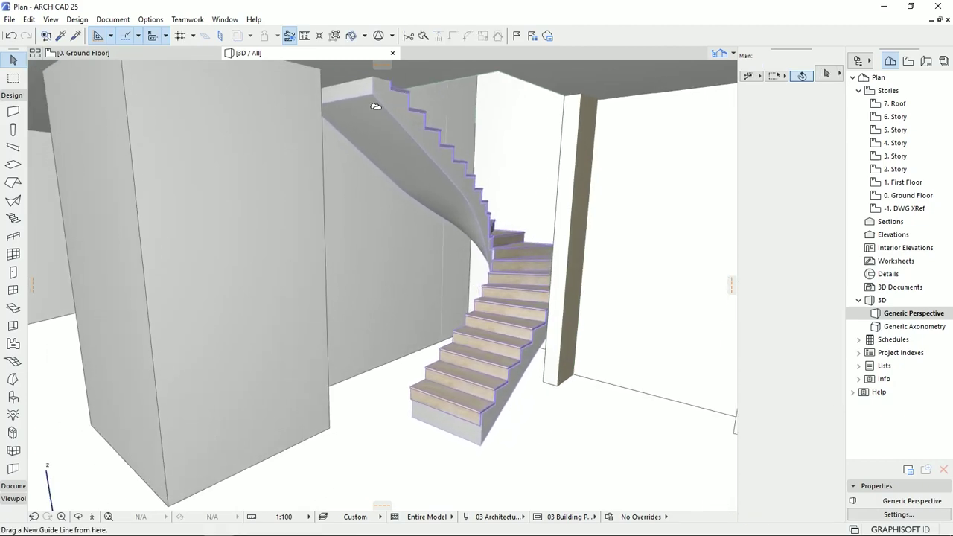
# - Rearrange the Ground Floor stair's steps in plan by extending the starting flight about 1 m straight outward from its first riser
pyautogui.click(415, 149)
pyautogui.scroll(5, 438, 147)
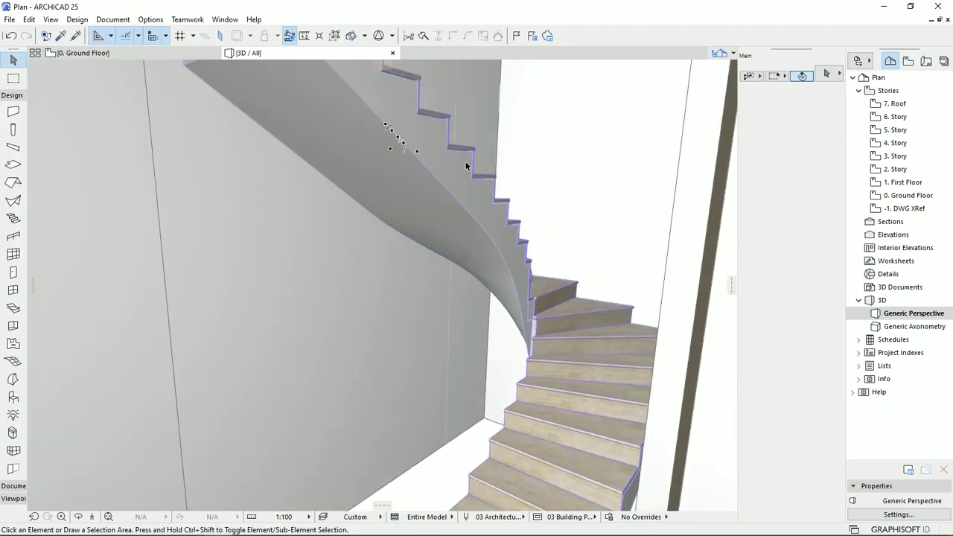
pyautogui.scroll(5, 325, 197)
pyautogui.keyDown('shift'); pyautogui.moveTo(261, 131); pyautogui.dragTo(269, 94, button='middle'); pyautogui.keyUp('shift')
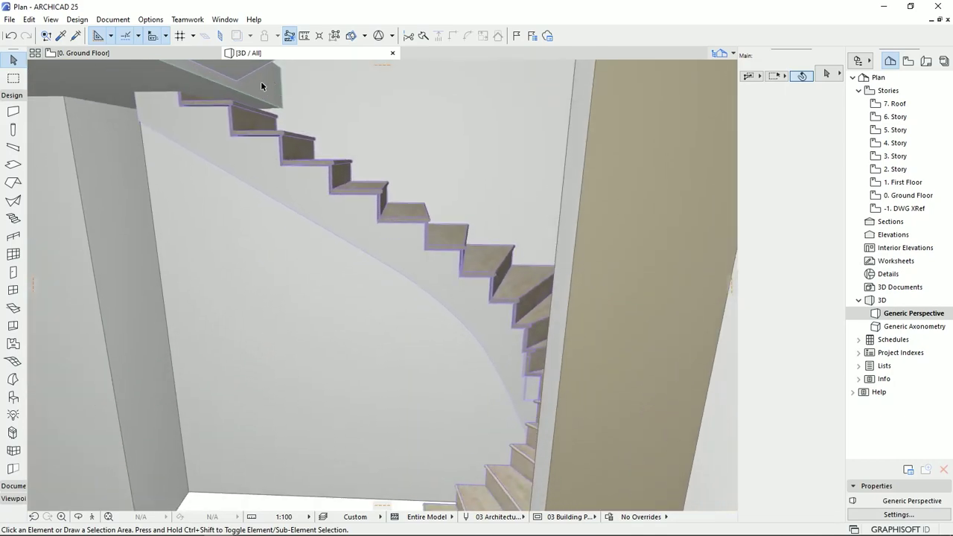
pyautogui.keyDown('shift'); pyautogui.moveTo(267, 90); pyautogui.dragTo(389, 173, button='middle'); pyautogui.keyUp('shift')
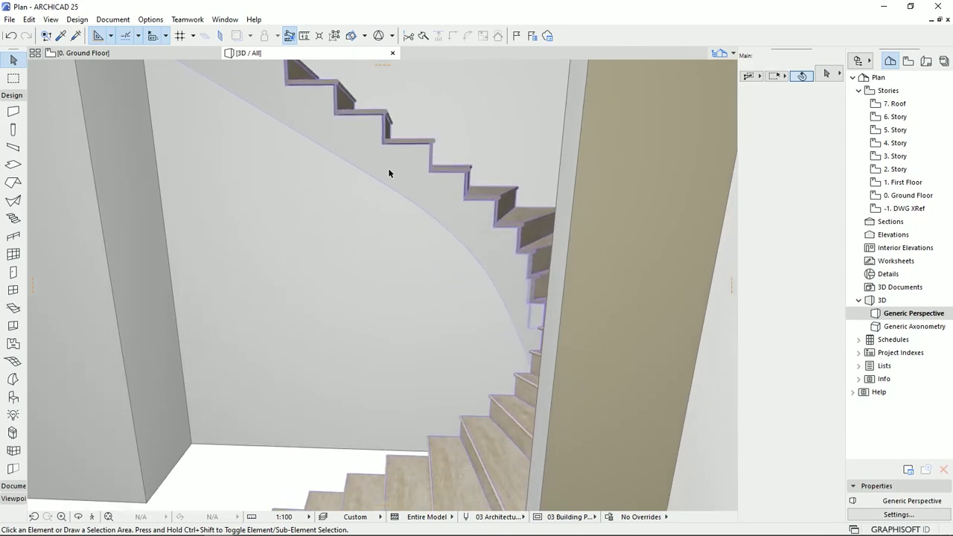
pyautogui.click(205, 54)
pyautogui.click(447, 260)
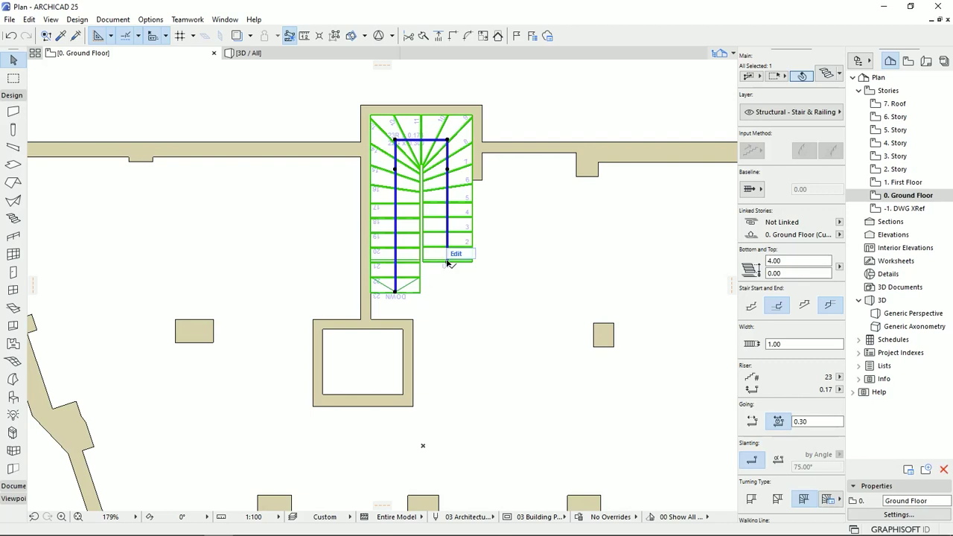
pyautogui.click(448, 262)
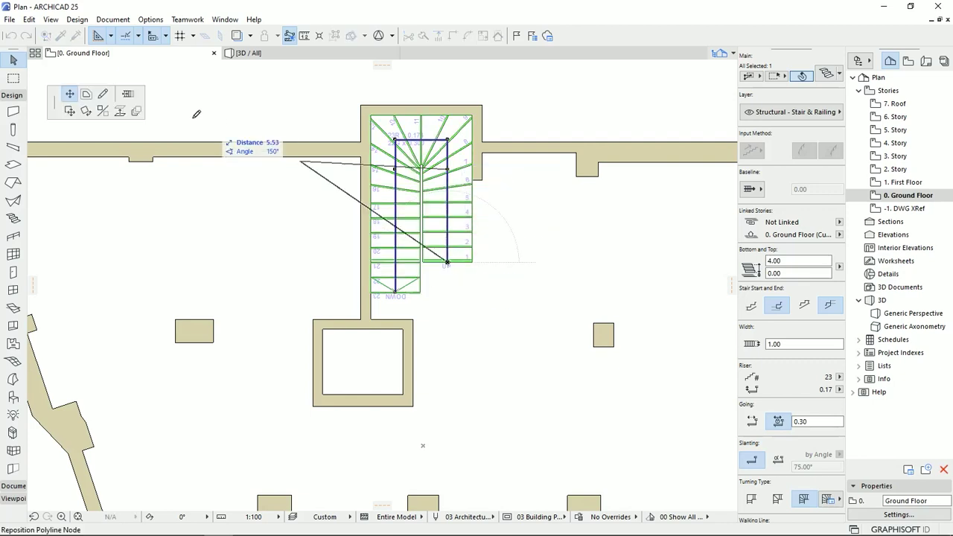
pyautogui.click(128, 95)
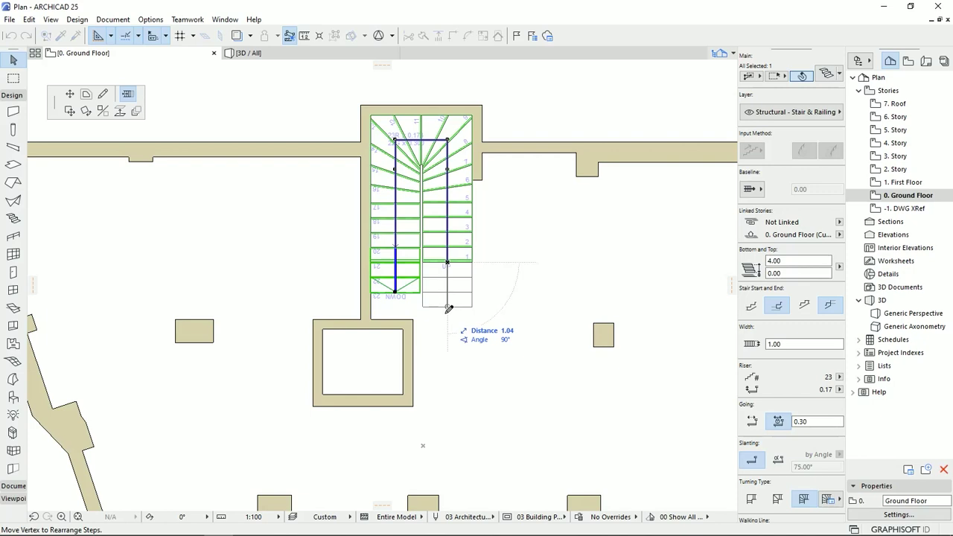
pyautogui.click(447, 308)
pyautogui.click(455, 335)
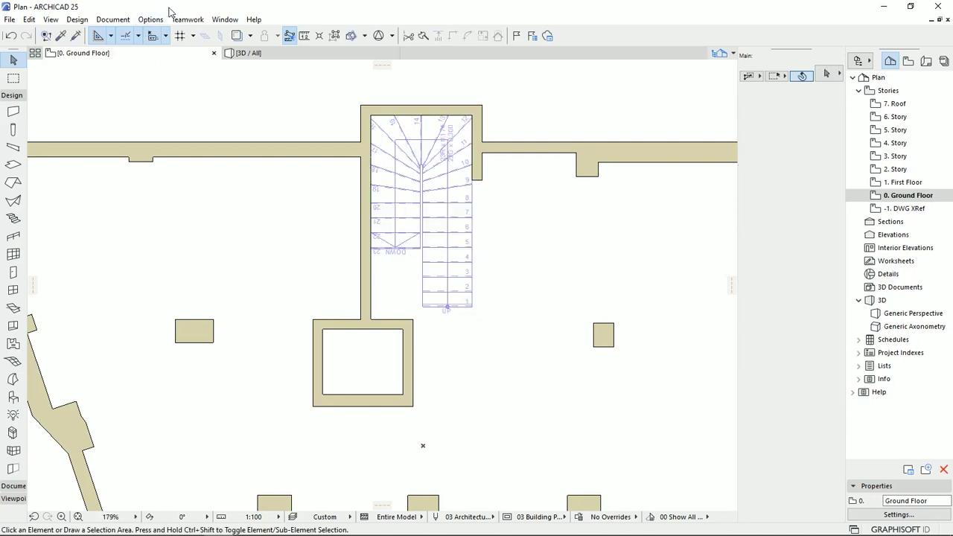
# - Rearrange the stair's steps again in plan by pulling the starting flight's end back about 0.3 m
pyautogui.click(272, 53)
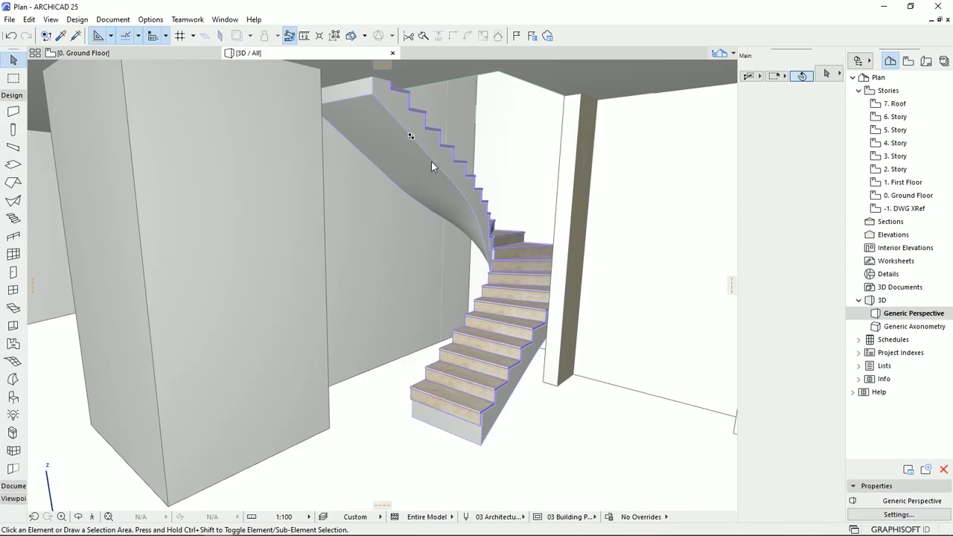
pyautogui.scroll(3, 431, 168)
pyautogui.moveTo(410, 96); pyautogui.dragTo(419, 71, button='middle')
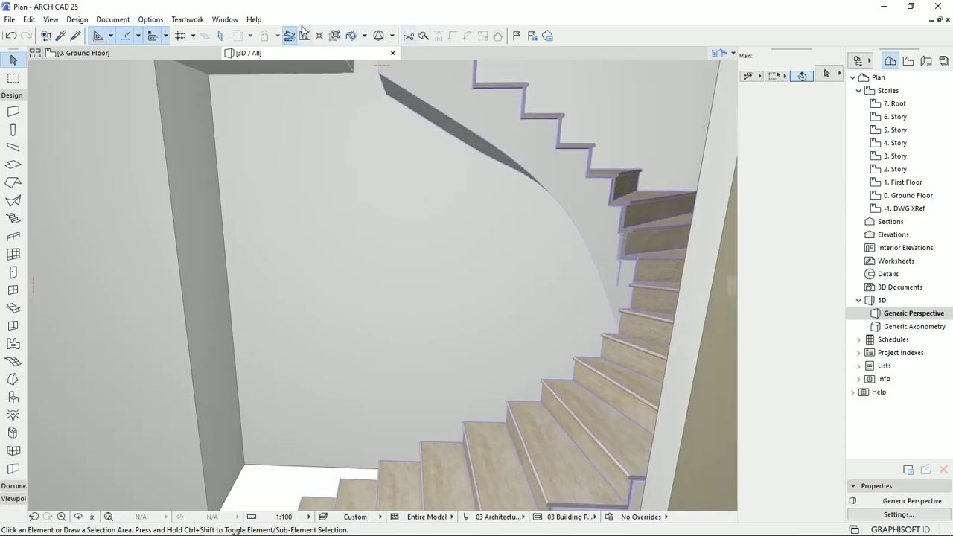
pyautogui.click(144, 54)
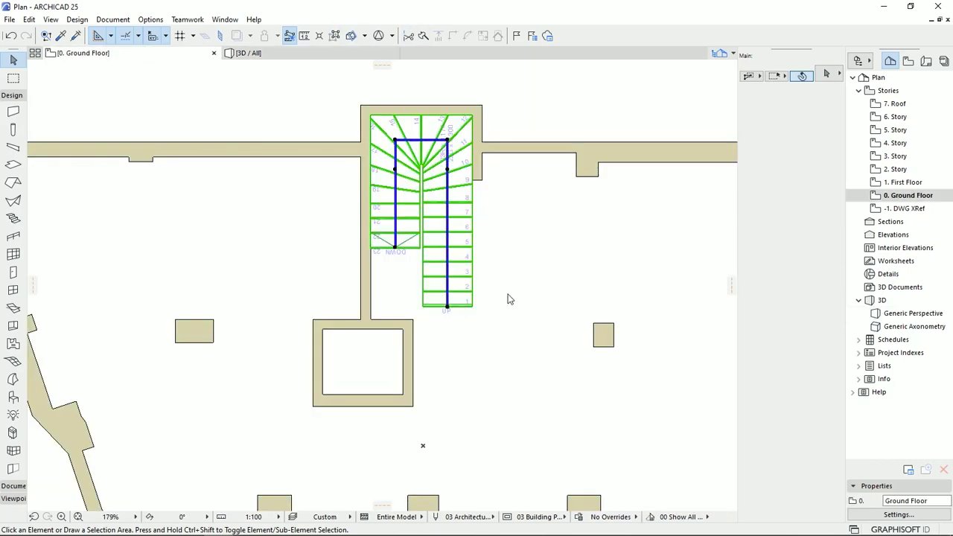
pyautogui.click(447, 305)
pyautogui.click(447, 305)
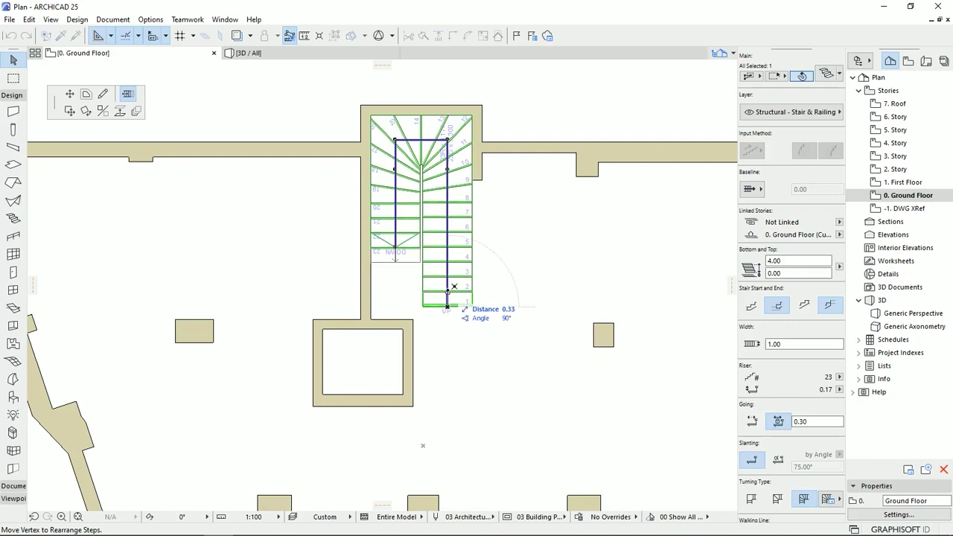
pyautogui.click(449, 287)
pyautogui.click(477, 364)
# - Examine in the 3D view how the upper flight meets the slab above and how the lower flight starts
pyautogui.click(283, 57)
pyautogui.moveTo(434, 117); pyautogui.dragTo(303, 102, button='middle')
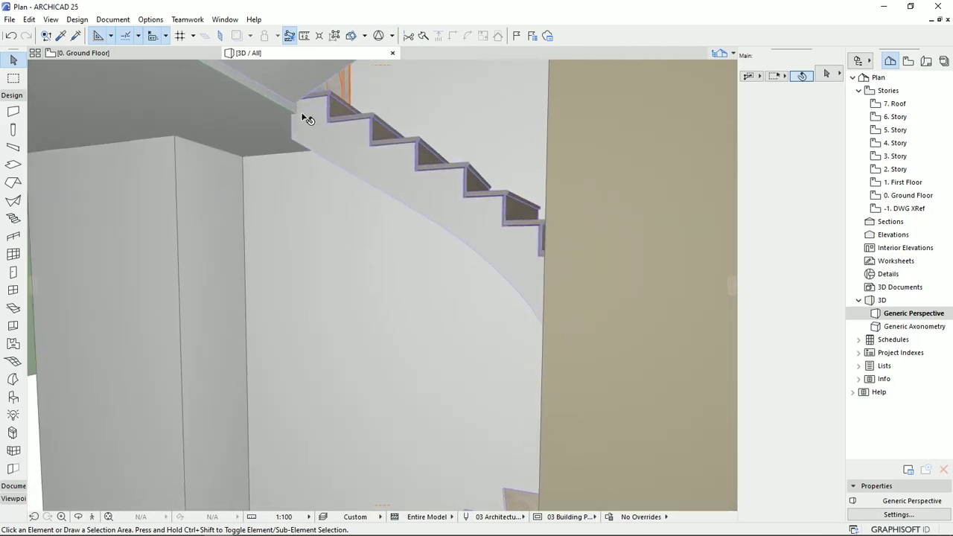
pyautogui.moveTo(331, 142); pyautogui.dragTo(387, 136, button='middle')
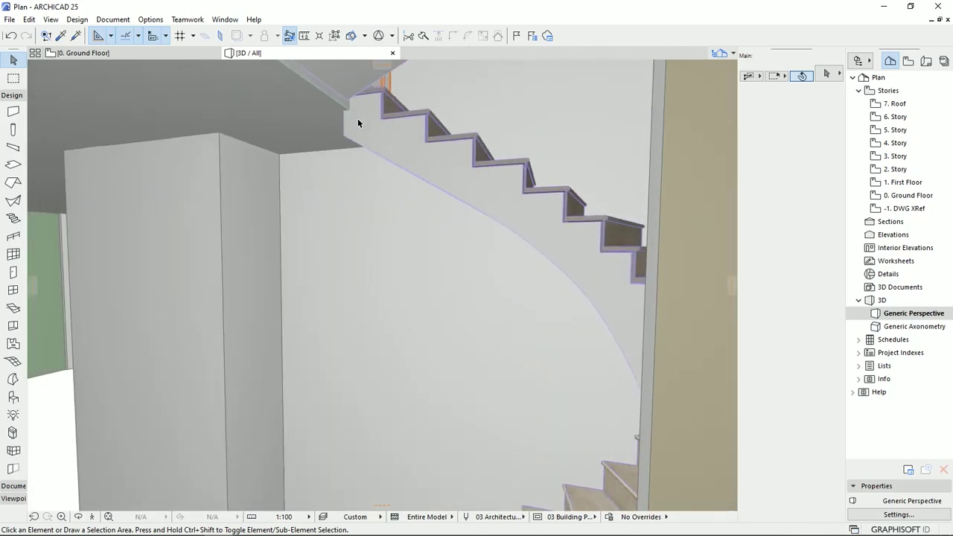
pyautogui.scroll(2, 353, 118)
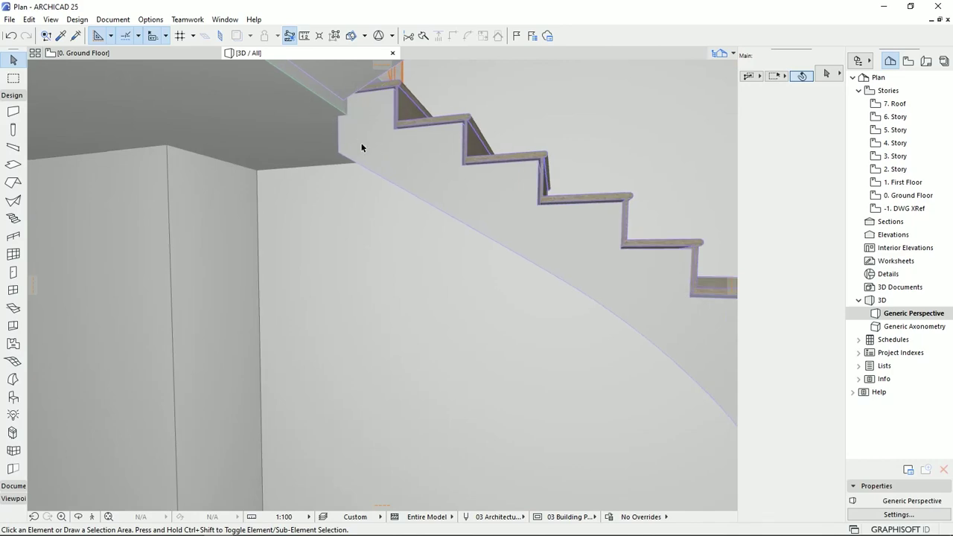
pyautogui.scroll(-5, 369, 145)
pyautogui.keyDown('shift'); pyautogui.moveTo(373, 139); pyautogui.dragTo(278, 342, button='middle'); pyautogui.keyUp('shift')
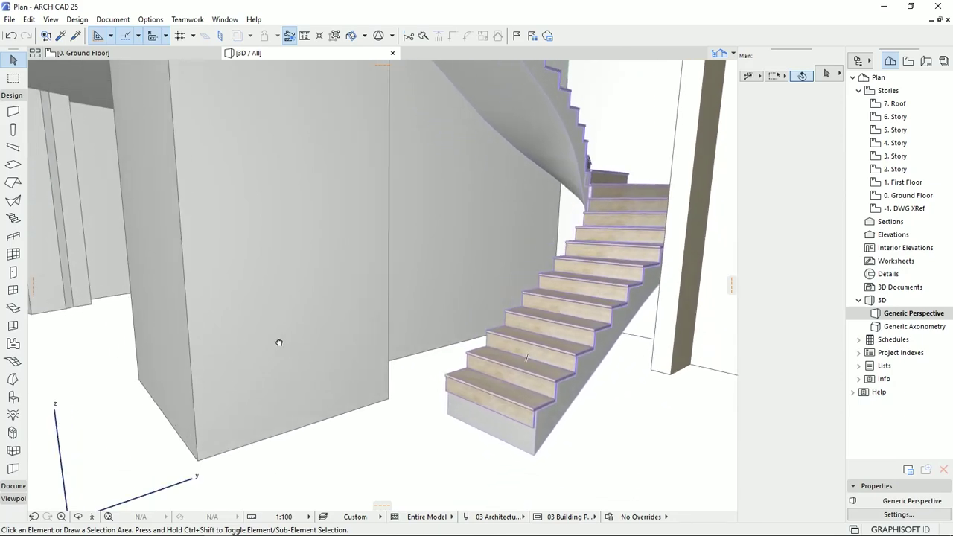
# - Pick up the First Floor elevator door's settings and place the same 0.80 × 2.10 m Pocket Double Door 25 in the Ground Floor shaft's right wall
pyautogui.click(144, 50)
pyautogui.click(893, 184)
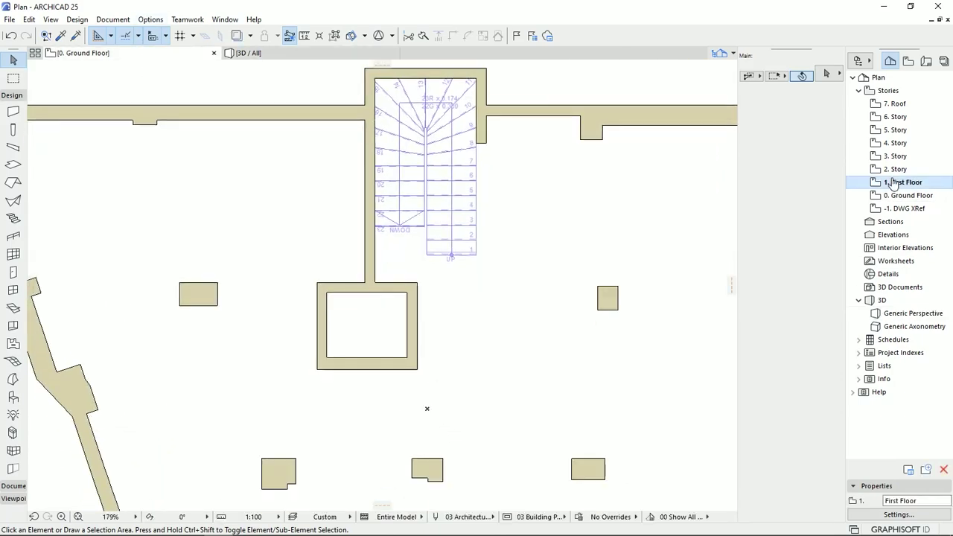
pyautogui.click(415, 266)
pyautogui.scroll(5, 421, 268)
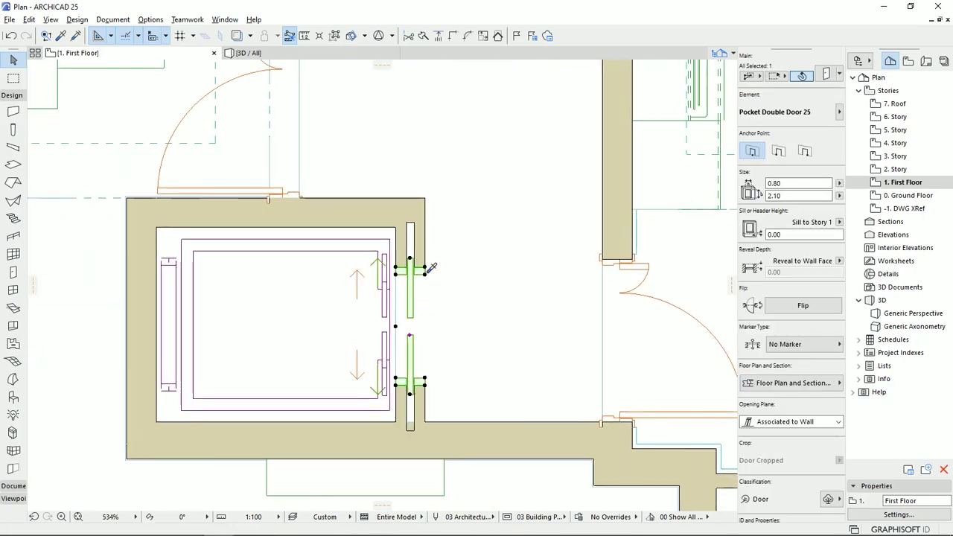
pyautogui.keyDown('alt'); pyautogui.click(432, 270); pyautogui.keyUp('alt')
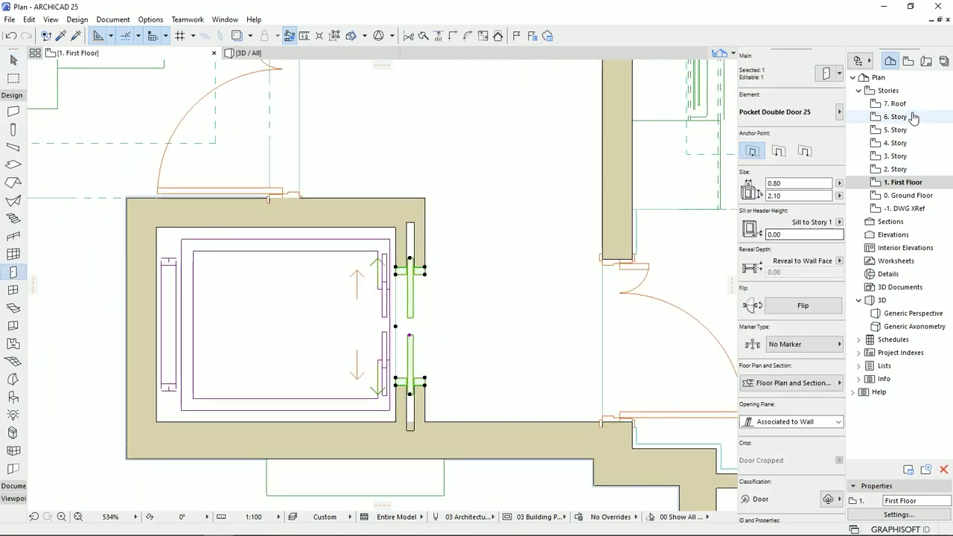
pyautogui.click(906, 195)
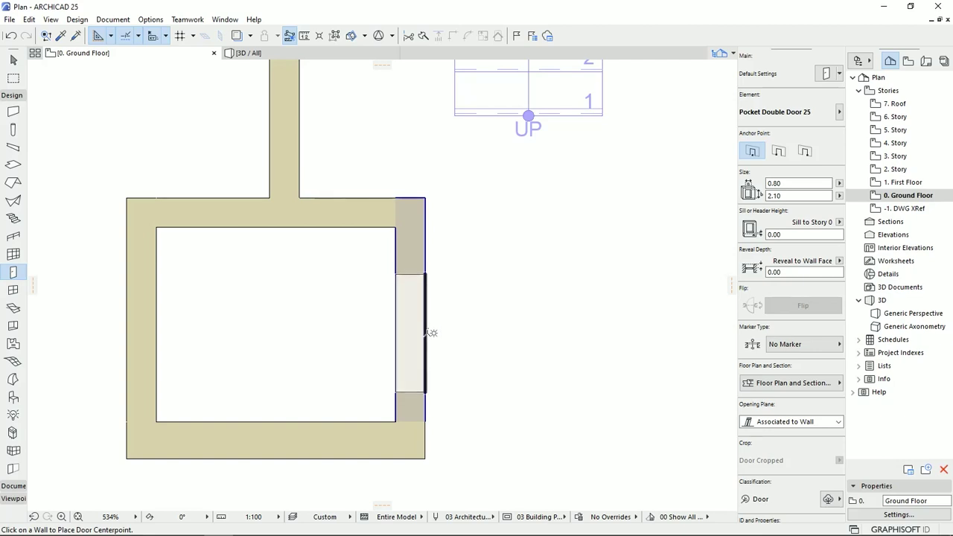
pyautogui.click(430, 329)
pyautogui.click(340, 266)
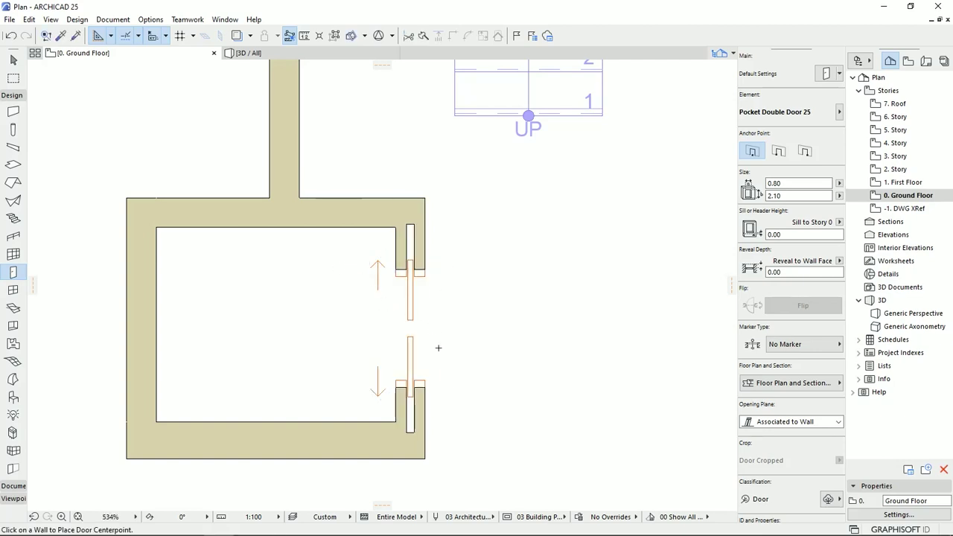
# - Examine the new elevator door in 3D, the whole Ground Floor plan, and the building's exterior around the ground level
pyautogui.click(316, 54)
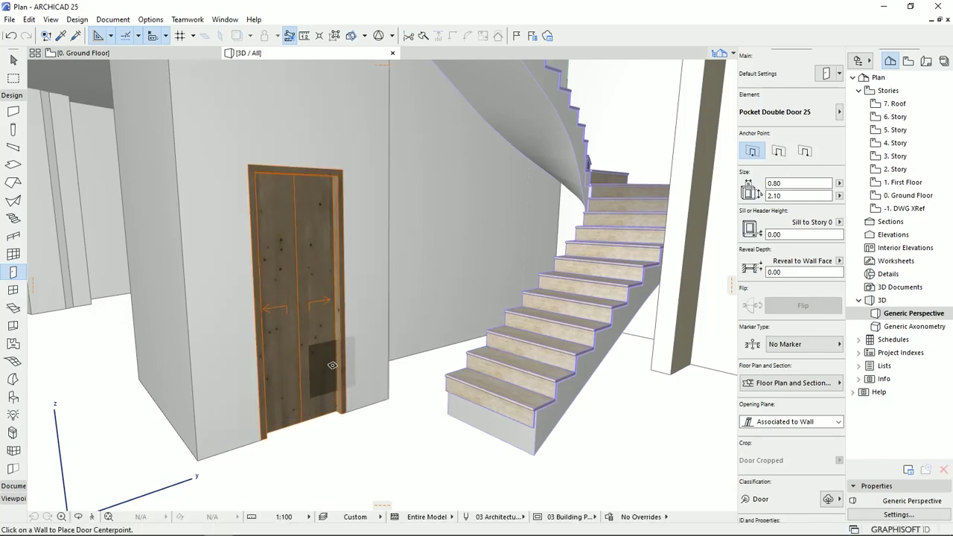
pyautogui.scroll(-3, 325, 349)
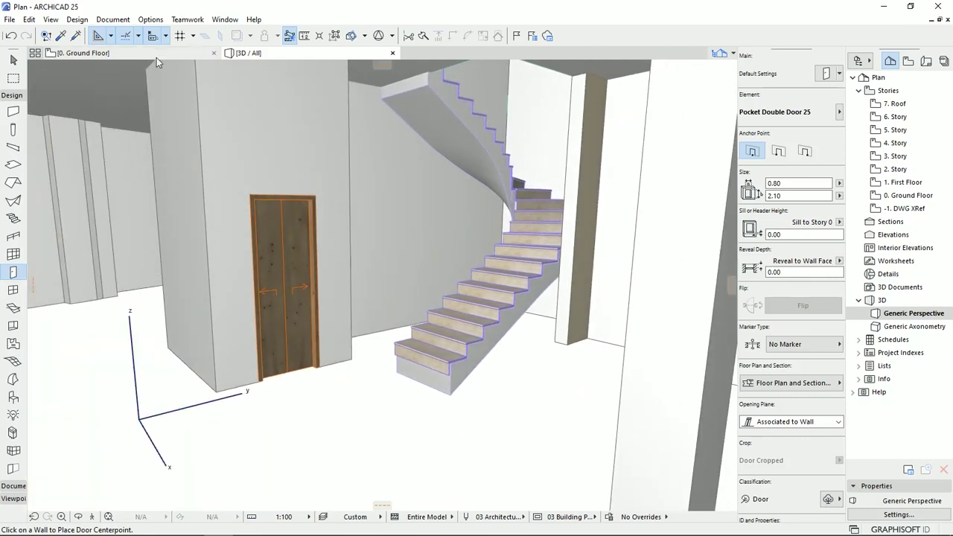
pyautogui.click(153, 52)
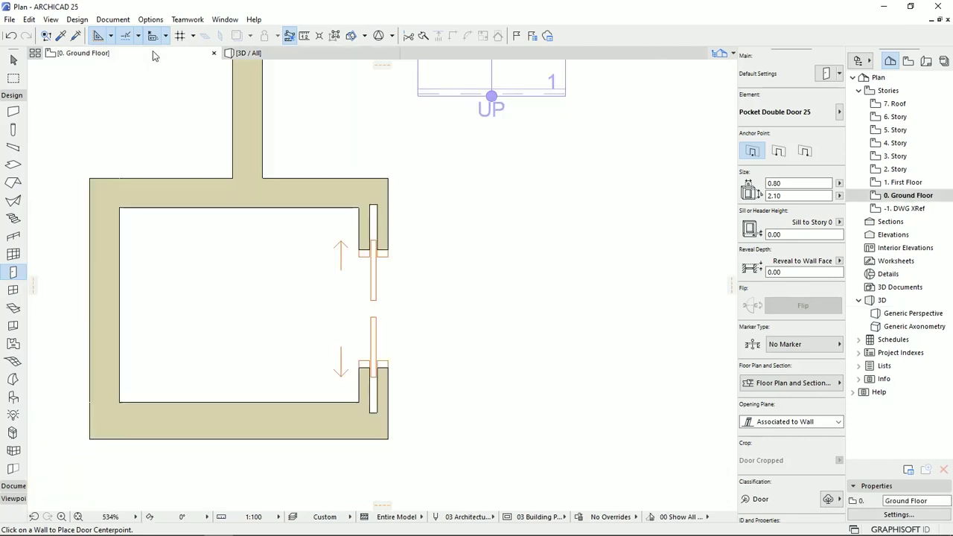
pyautogui.scroll(-10, 436, 312)
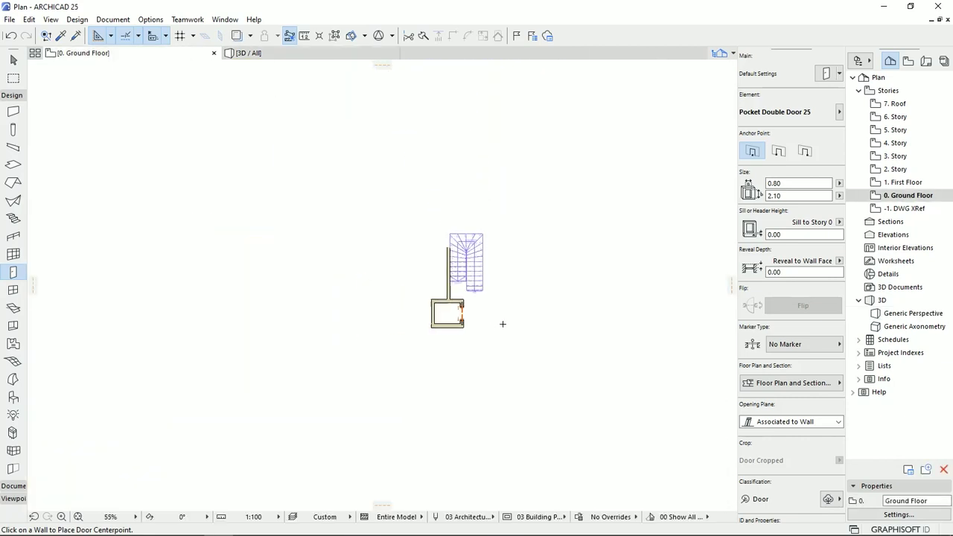
pyautogui.scroll(3, 401, 319)
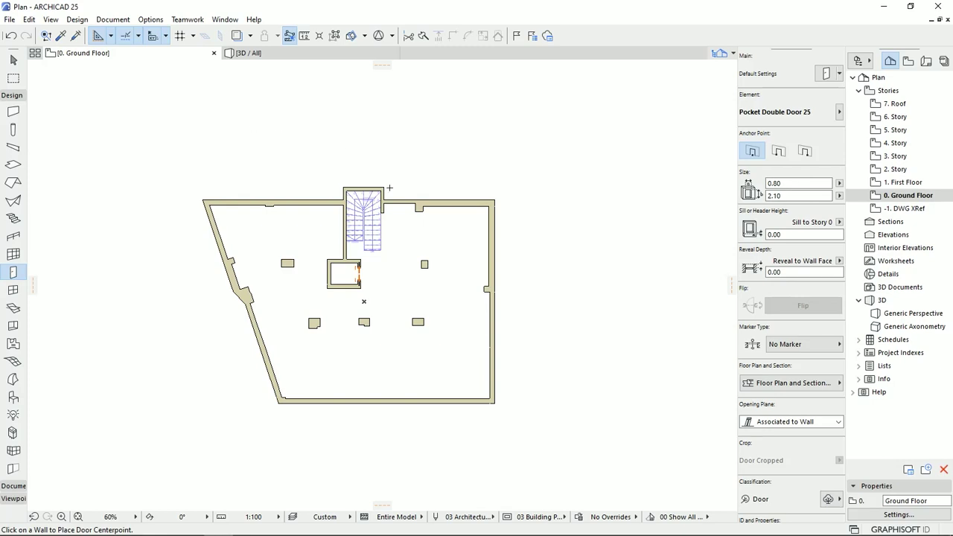
pyautogui.moveTo(337, 457); pyautogui.dragTo(332, 389, button='middle')
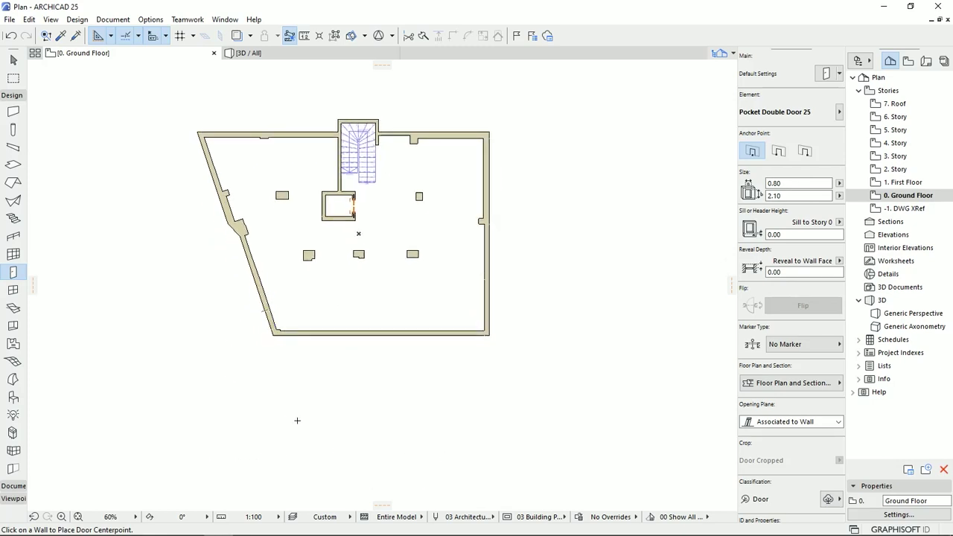
pyautogui.scroll(4, 350, 207)
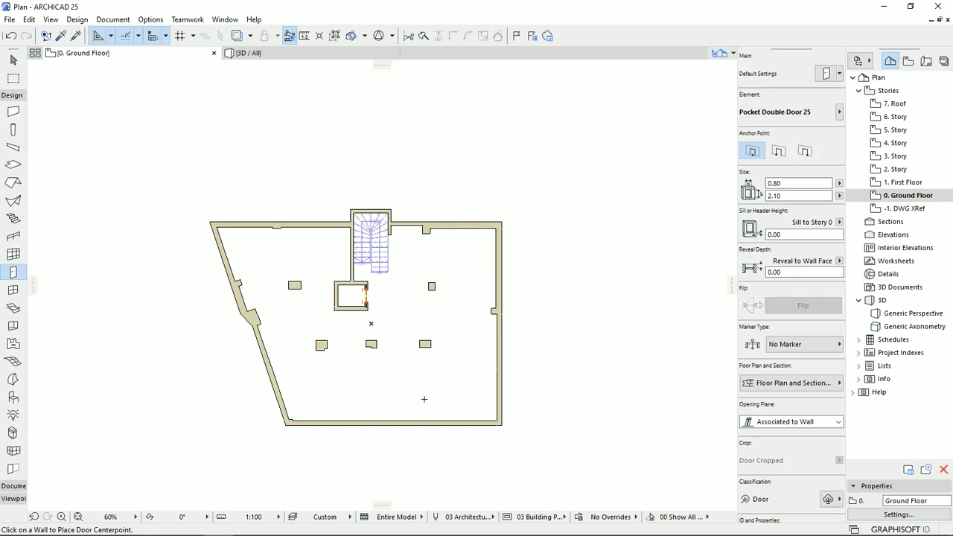
pyautogui.click(282, 55)
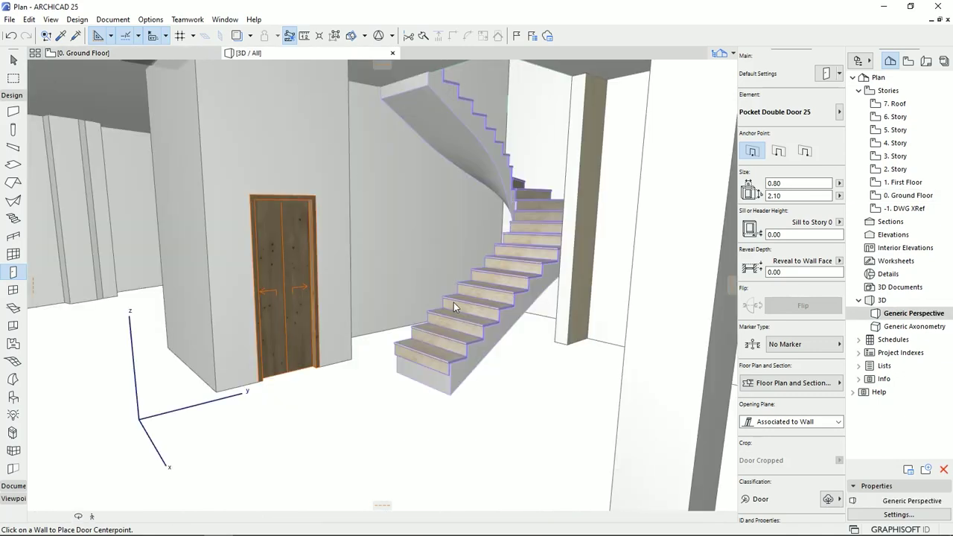
pyautogui.scroll(-10, 453, 302)
pyautogui.keyDown('shift'); pyautogui.moveTo(431, 345); pyautogui.dragTo(365, 346, button='middle'); pyautogui.keyUp('shift')
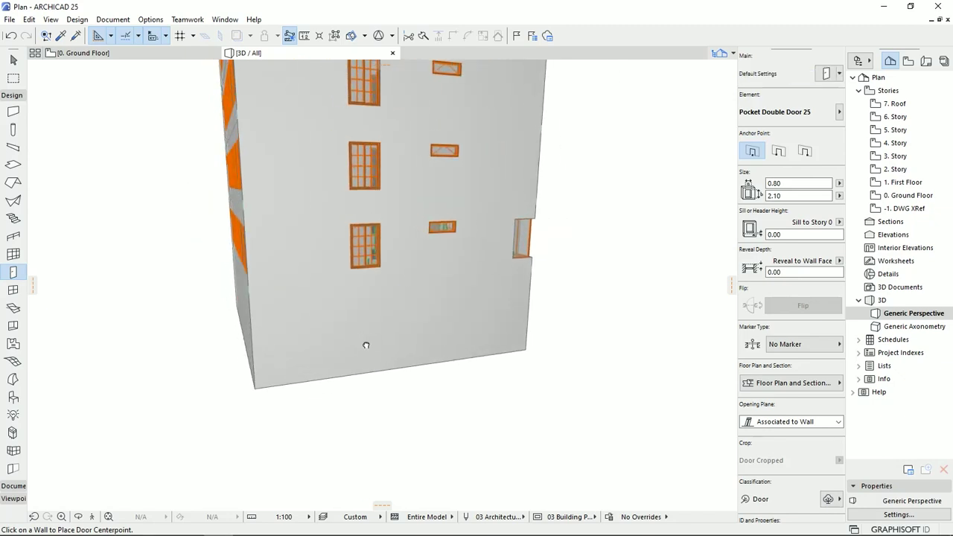
# - Extend the stairwell's right wall down the Ground Floor plan until it is level with the upper edge of the lower column row
pyautogui.click(12, 60)
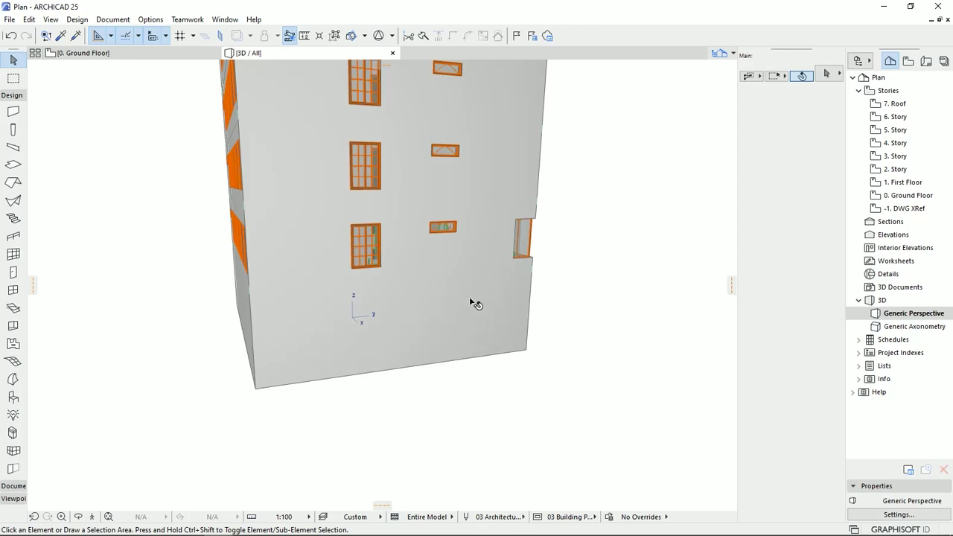
pyautogui.click(175, 56)
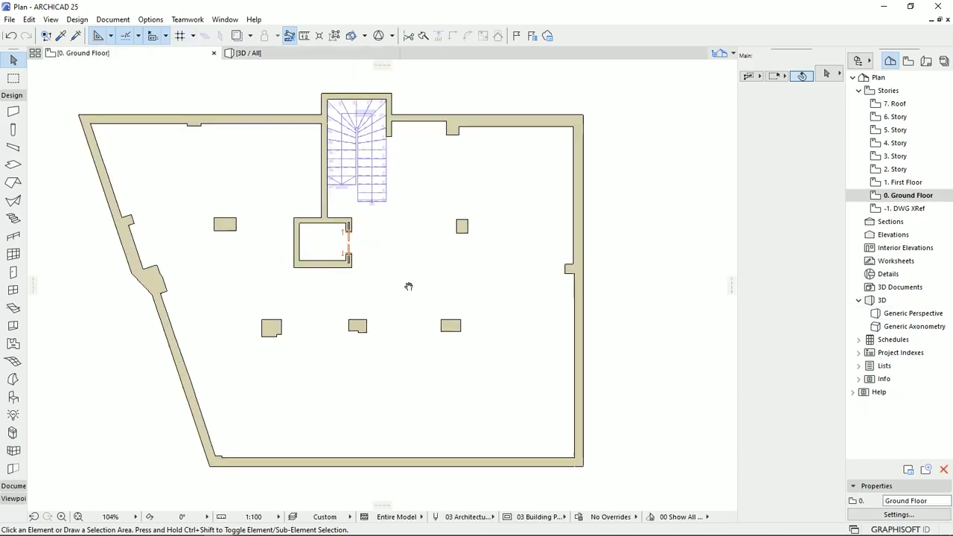
pyautogui.click(389, 131)
pyautogui.click(386, 131)
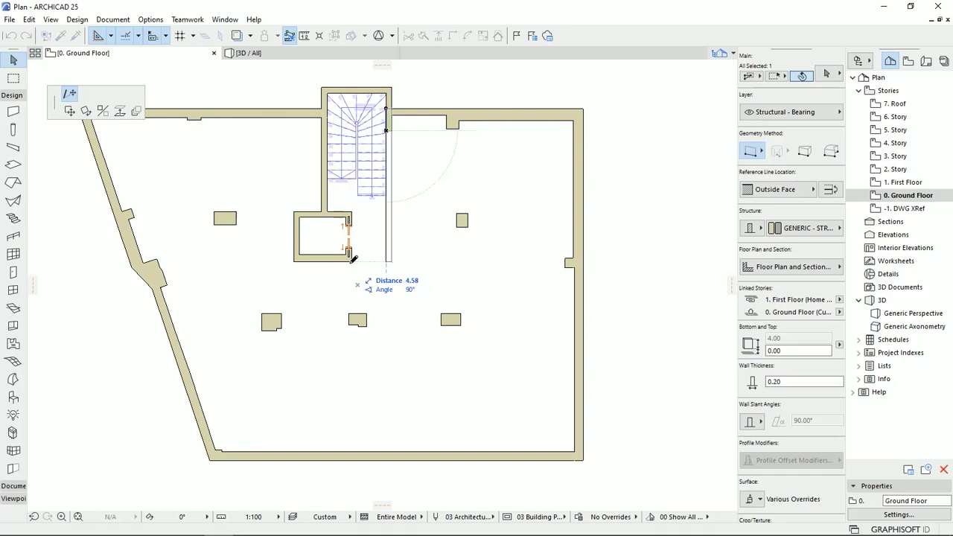
pyautogui.click(369, 312)
pyautogui.scroll(5, 370, 311)
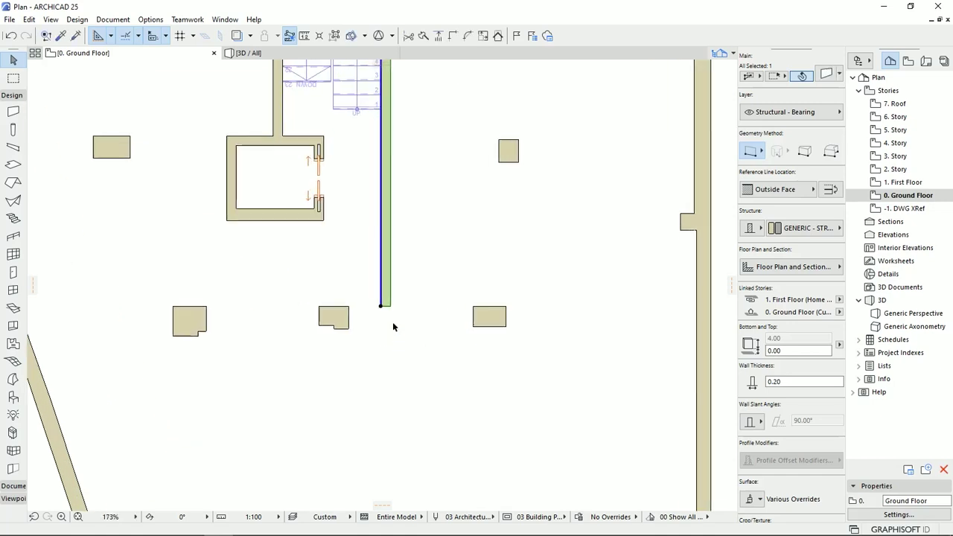
# - Draw 0.20 m walls from the stairwell wall's lower end along the adjacent column's upper edge, and from that column's right edge down to the bottom outer wall
pyautogui.keyDown('alt'); pyautogui.click(359, 257); pyautogui.keyUp('alt')
pyautogui.press('Escape')
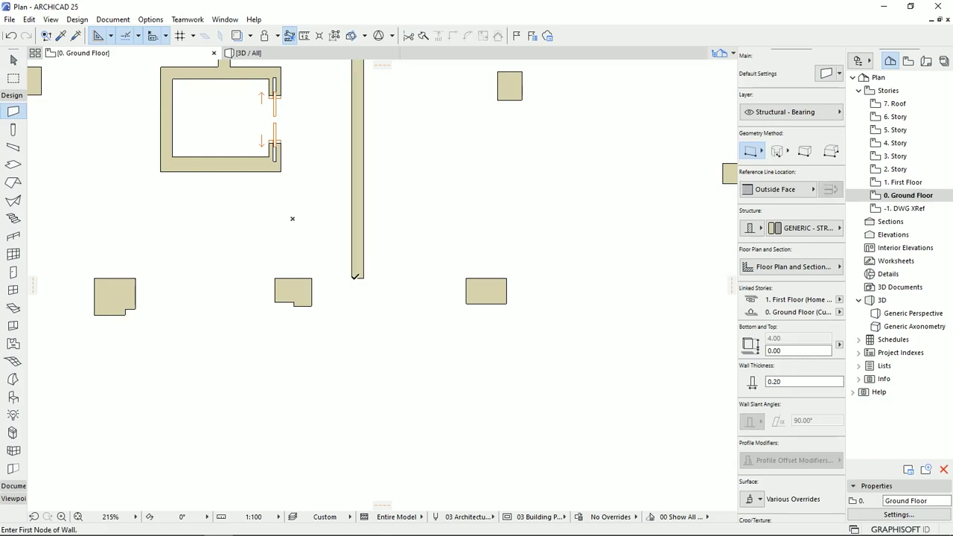
pyautogui.click(352, 278)
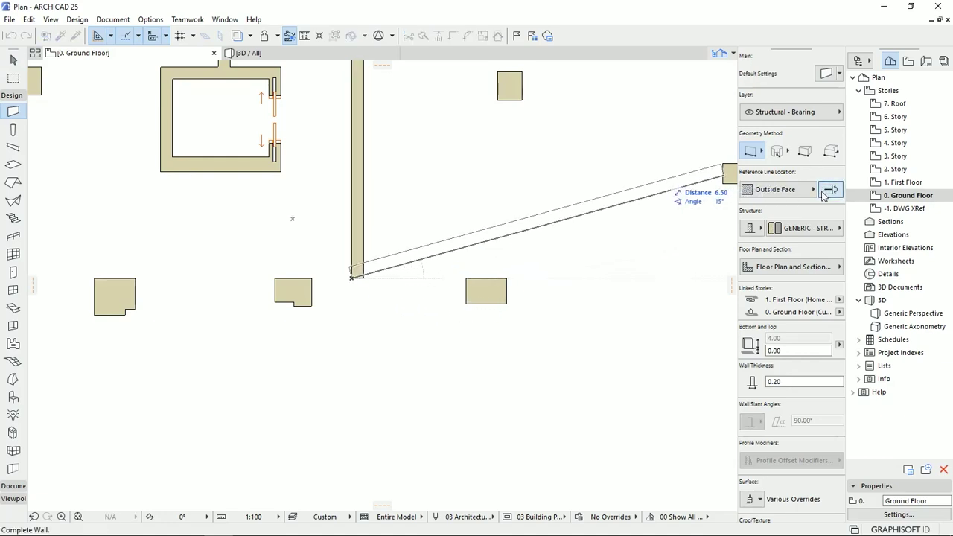
pyautogui.click(469, 275)
pyautogui.moveTo(489, 340); pyautogui.dragTo(390, 110, button='middle')
pyautogui.click(396, 123)
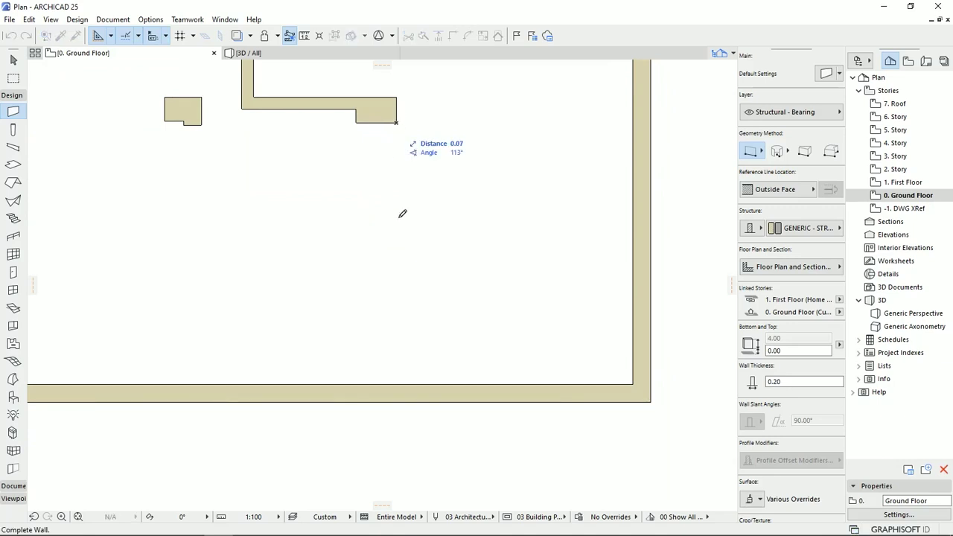
pyautogui.click(397, 384)
# - Examine the spaces the new walls divide on the Ground Floor plan and the right outer wall where an entrance can go
pyautogui.scroll(-3, 494, 213)
pyautogui.scroll(-2, 486, 269)
pyautogui.moveTo(486, 269); pyautogui.dragTo(481, 330, button='middle')
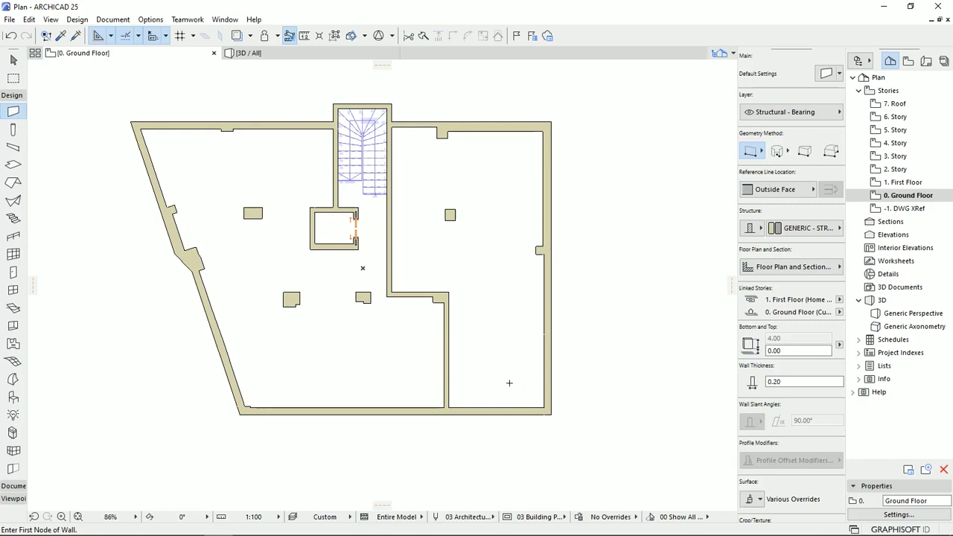
pyautogui.moveTo(294, 247); pyautogui.dragTo(341, 256, button='middle')
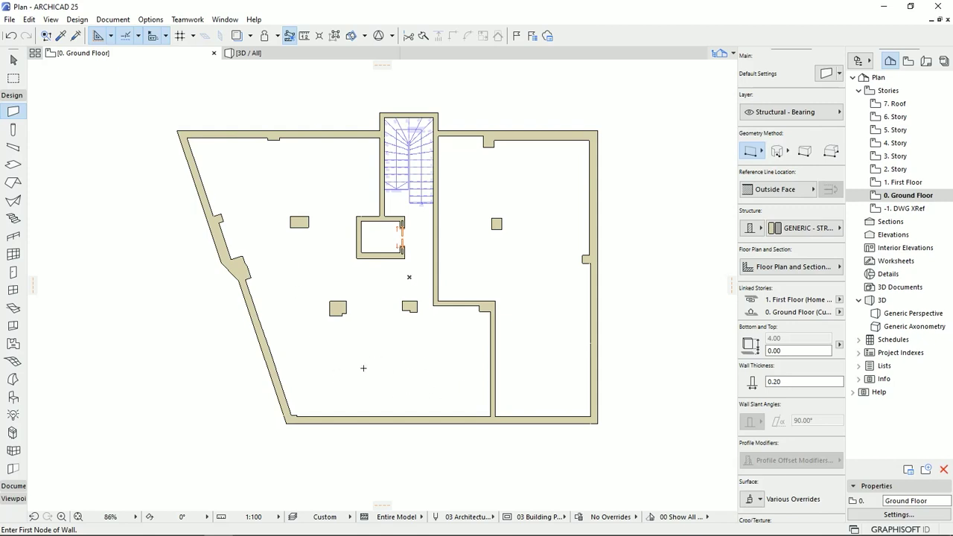
pyautogui.moveTo(197, 160); pyautogui.dragTo(192, 162, button='middle')
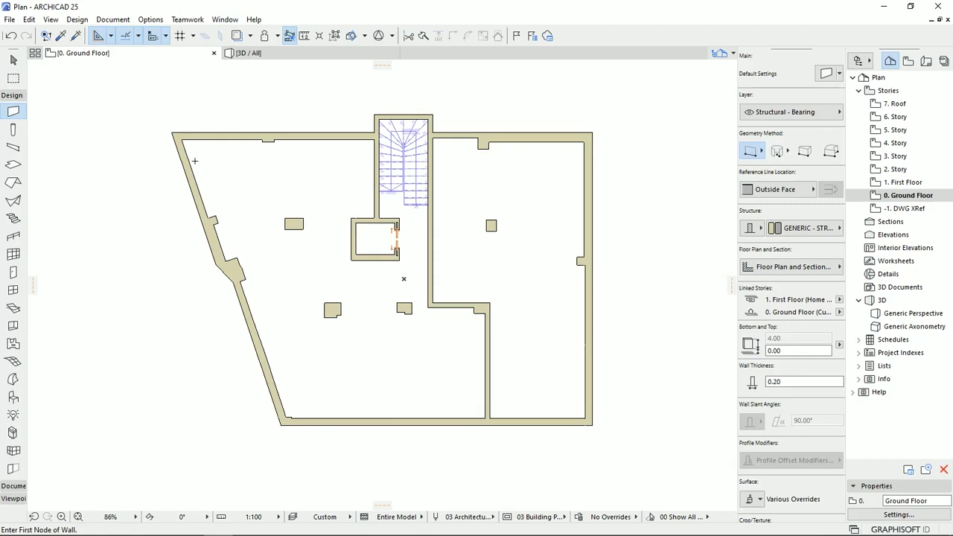
pyautogui.moveTo(451, 359); pyautogui.dragTo(415, 355, button='middle')
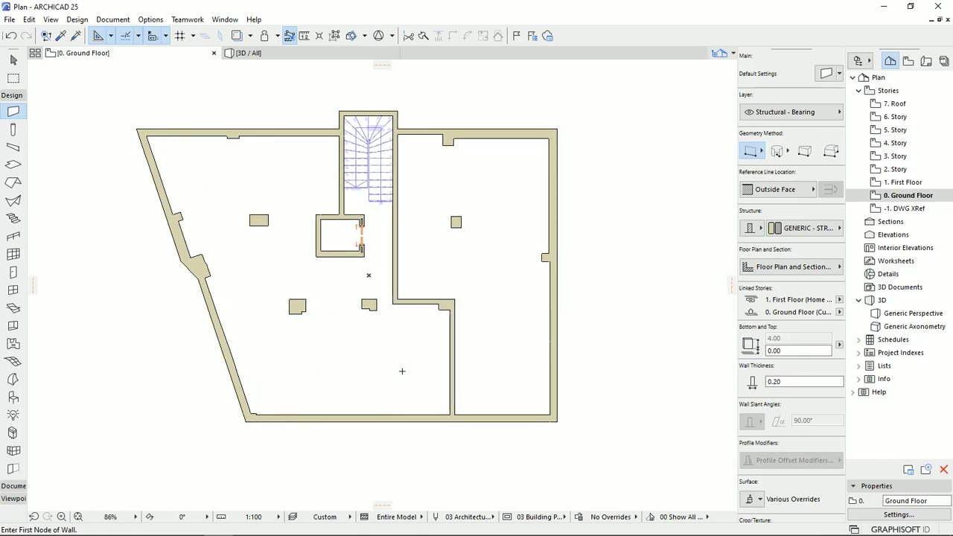
pyautogui.scroll(3, 381, 352)
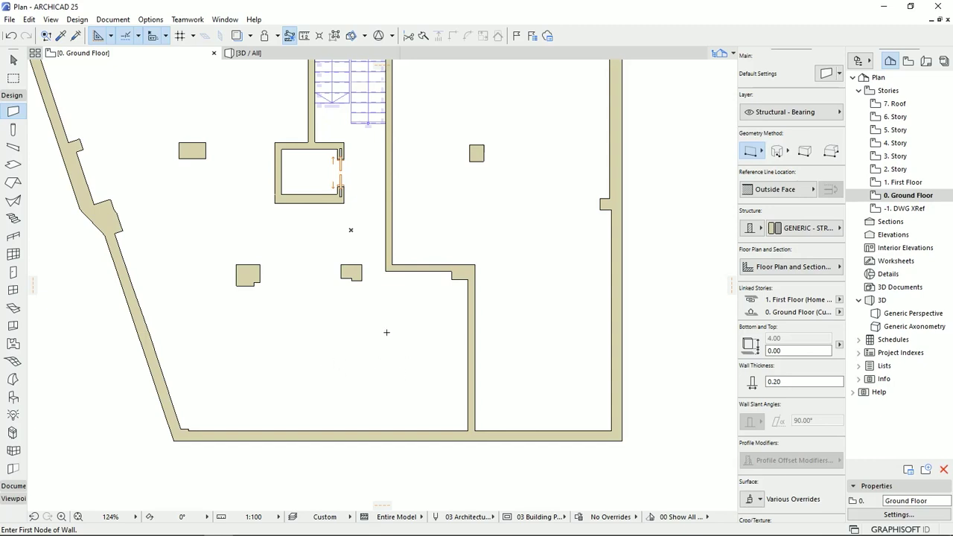
pyautogui.moveTo(370, 343); pyautogui.dragTo(301, 347, button='middle')
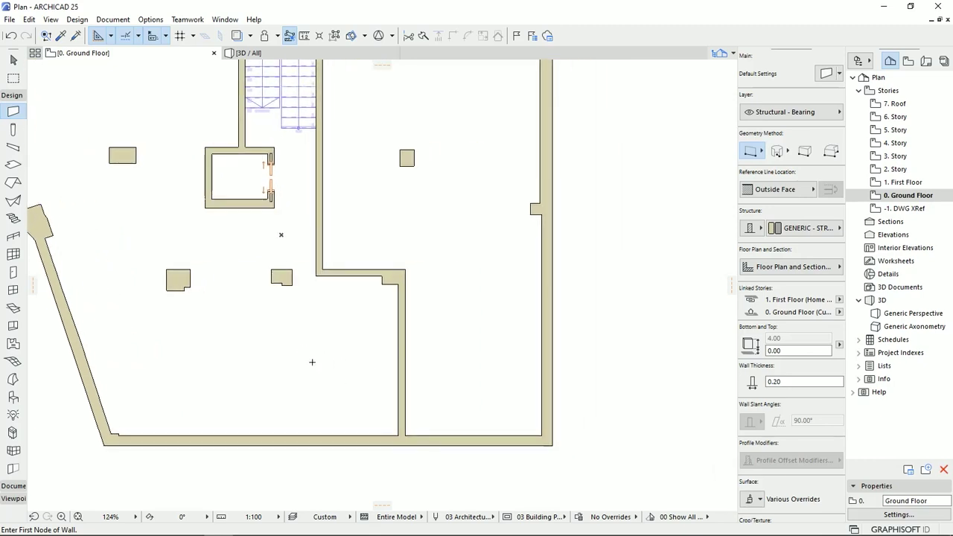
pyautogui.moveTo(479, 249); pyautogui.dragTo(417, 305, button='middle')
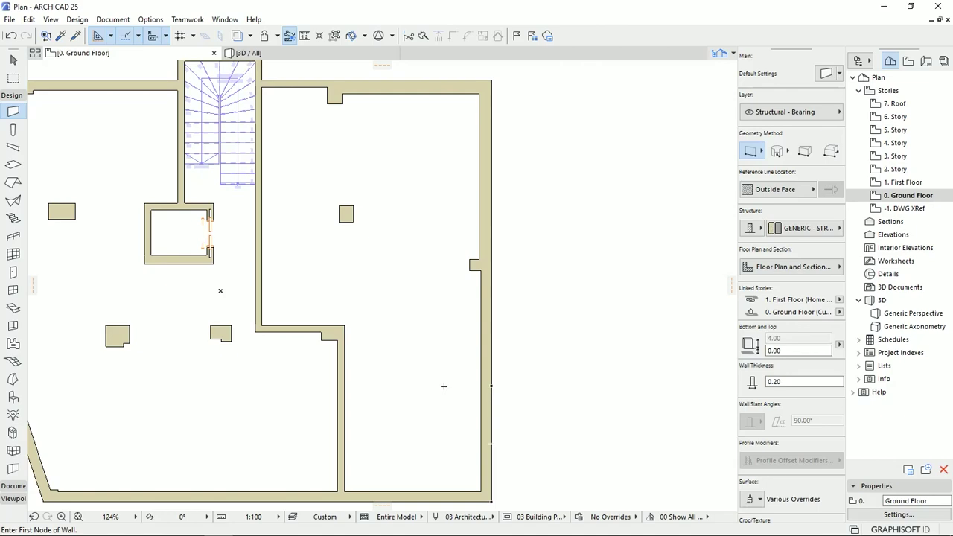
# - Place a 3.00 × 2.70 m Storefront Double Door, Sidelight, Transom 25 in the right outer wall just below its column, opening inward
pyautogui.click(13, 272)
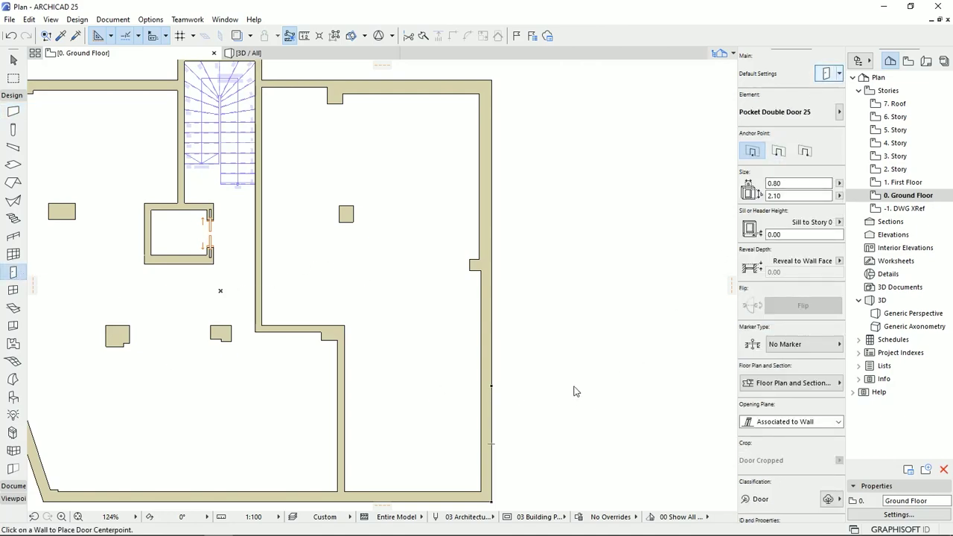
pyautogui.hotkey('ctrl', 't')
pyautogui.click(202, 217)
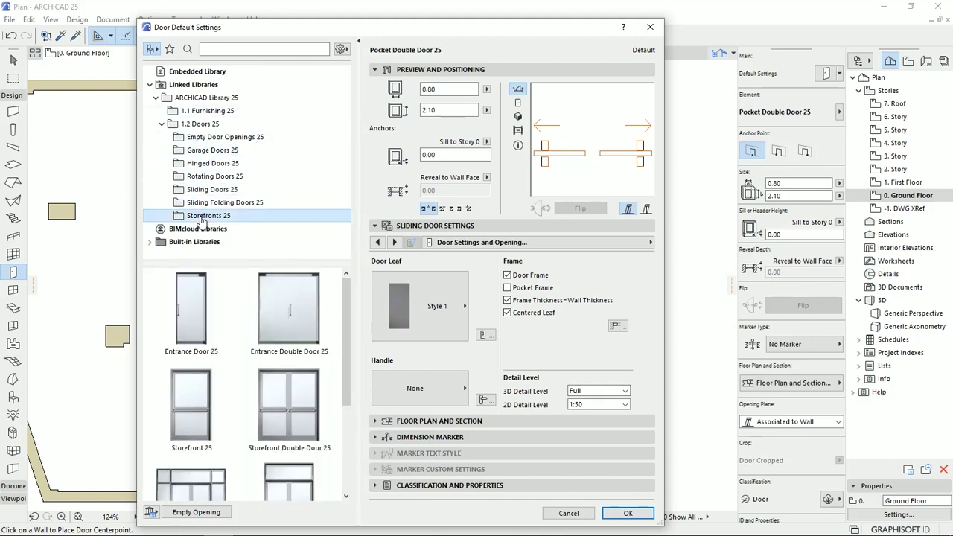
pyautogui.moveTo(345, 290); pyautogui.dragTo(344, 377)
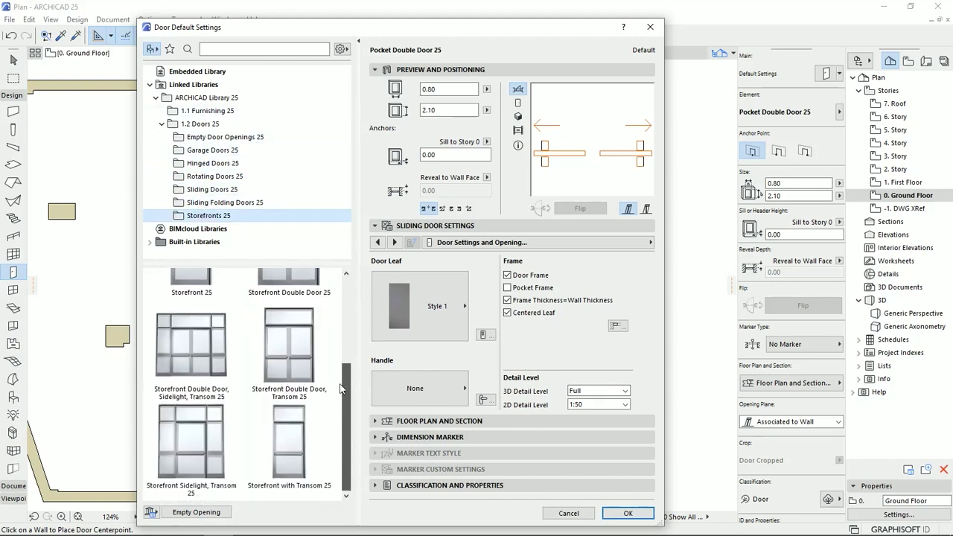
pyautogui.click(191, 350)
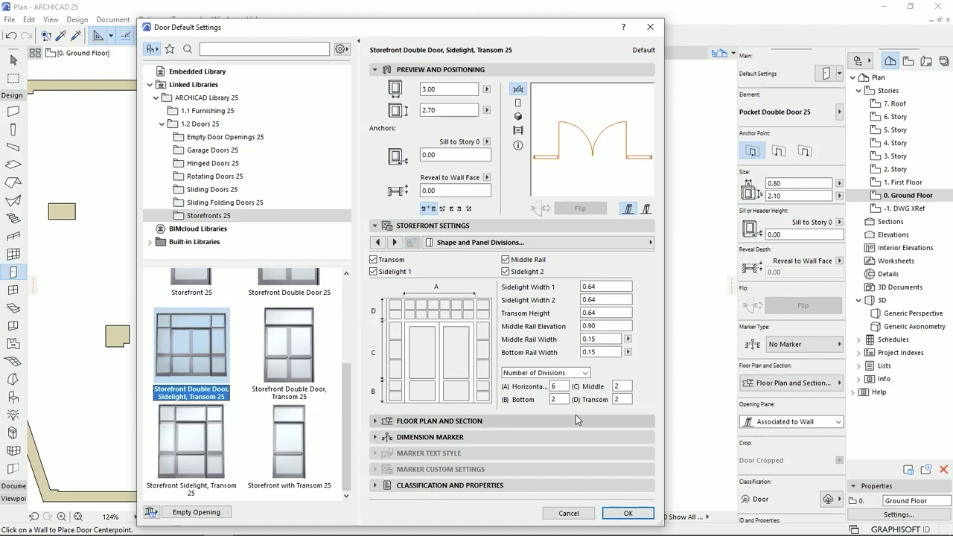
pyautogui.click(626, 514)
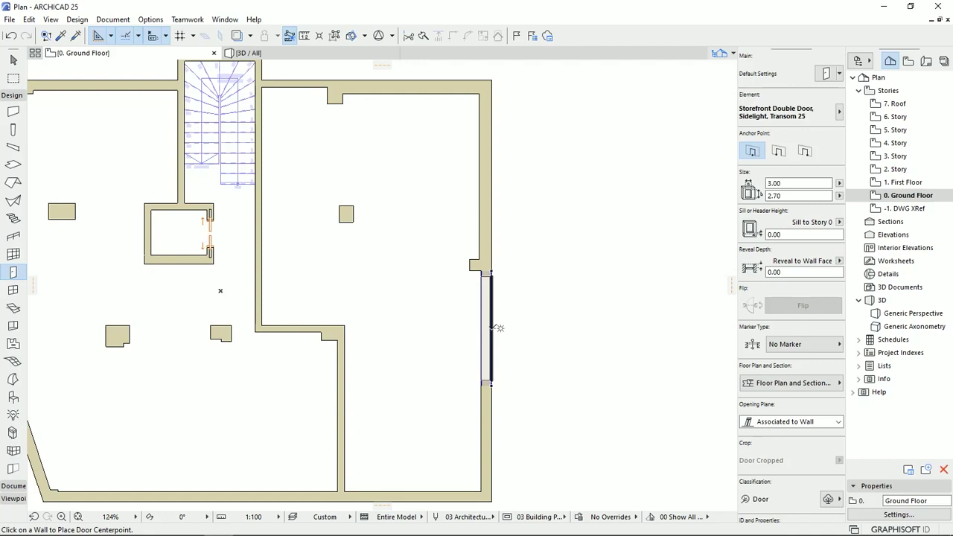
pyautogui.click(496, 328)
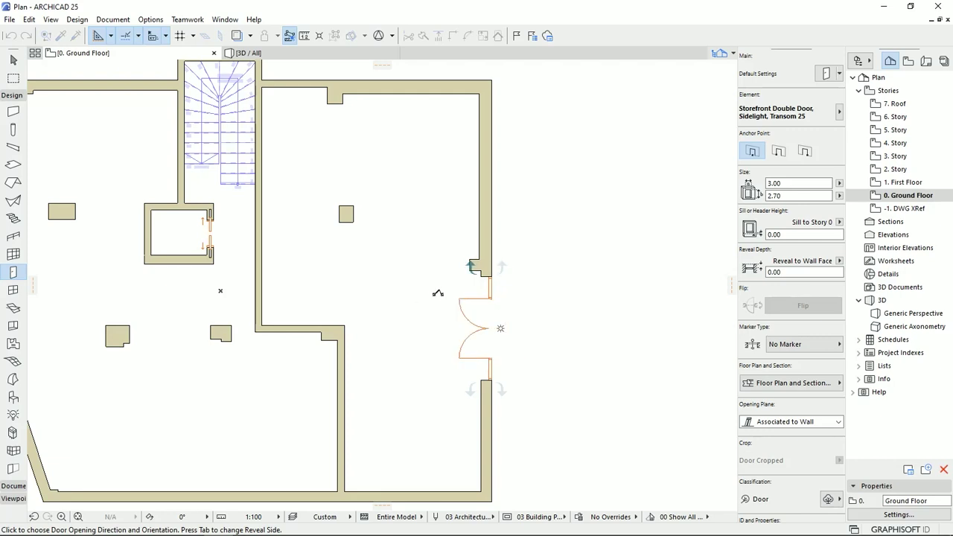
pyautogui.click(438, 292)
pyautogui.moveTo(512, 359); pyautogui.dragTo(498, 308, button='middle')
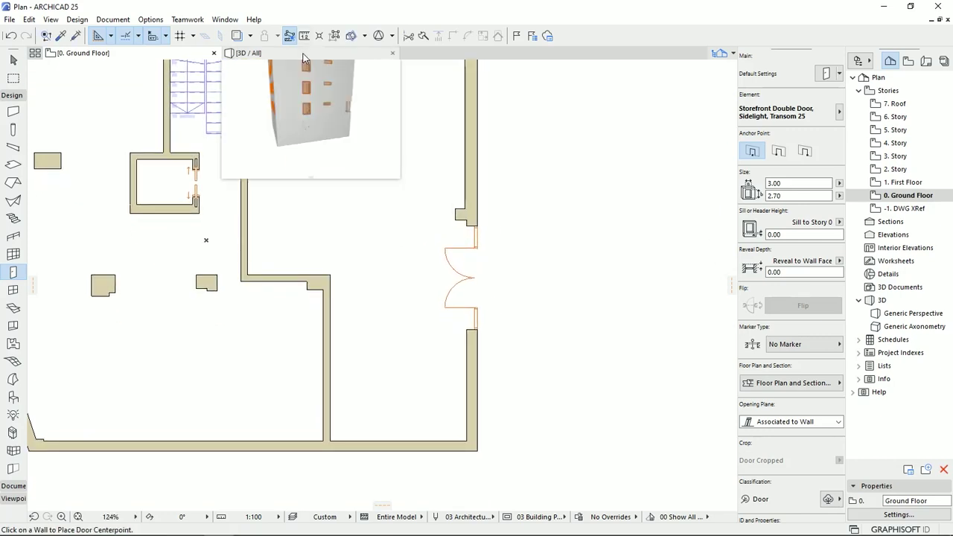
# - Stretch the storefront door's top edge upward in the 3D view to a height of 3.70 m
pyautogui.click(303, 55)
pyautogui.click(381, 356)
pyautogui.moveTo(390, 362); pyautogui.dragTo(441, 325, button='middle')
pyautogui.scroll(3, 408, 316)
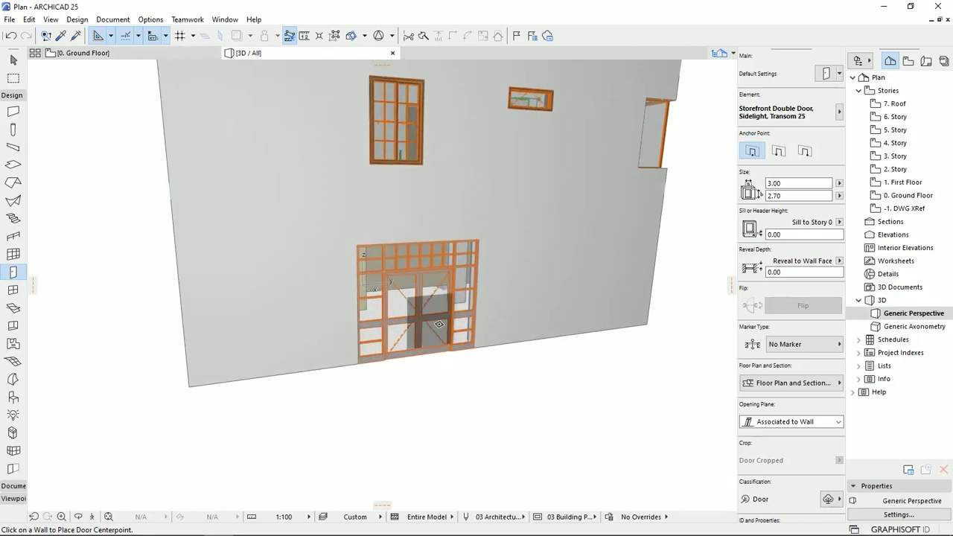
pyautogui.click(14, 60)
pyautogui.click(484, 390)
pyautogui.click(432, 264)
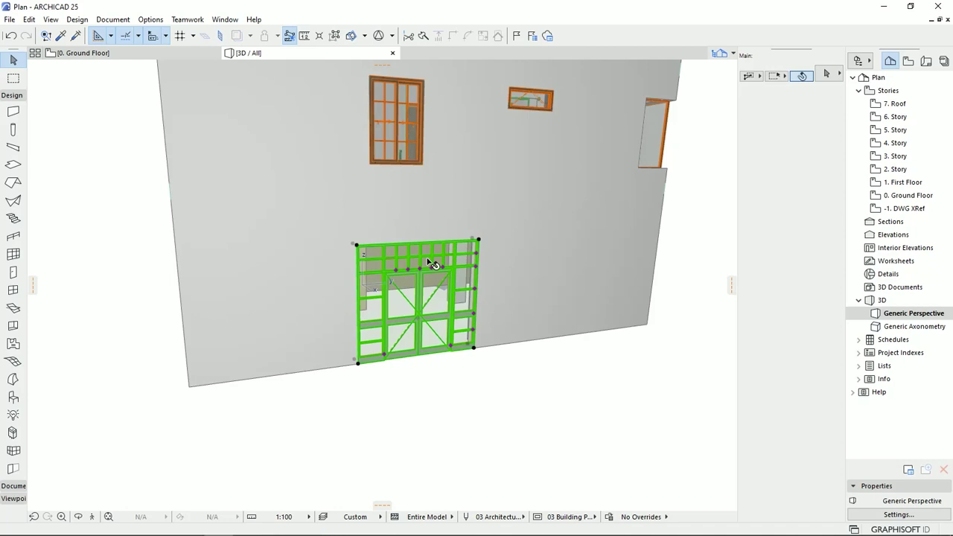
pyautogui.click(479, 241)
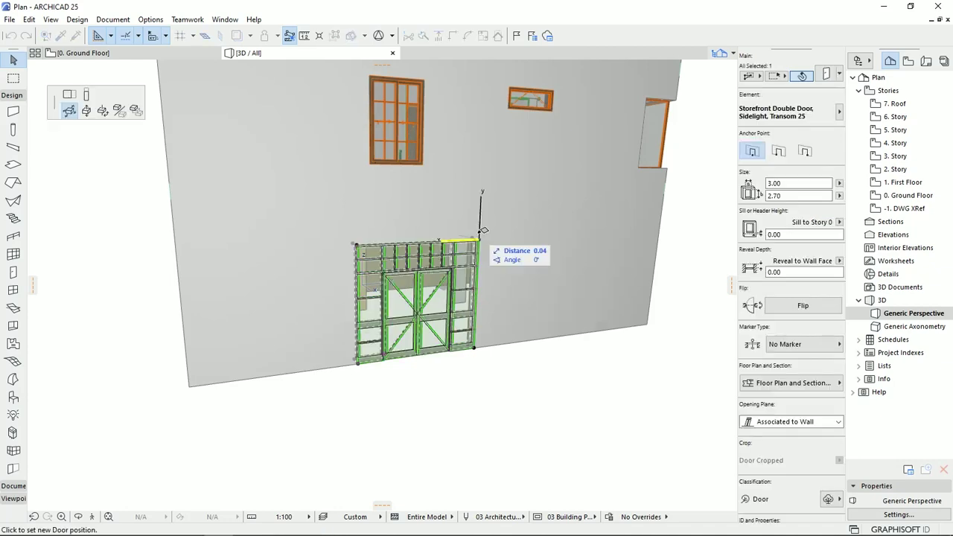
pyautogui.click(86, 95)
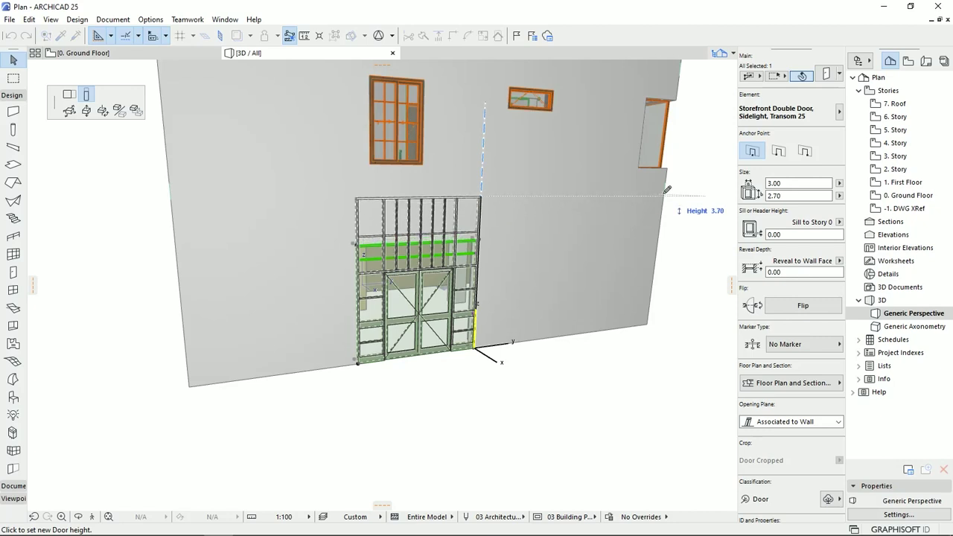
pyautogui.click(612, 280)
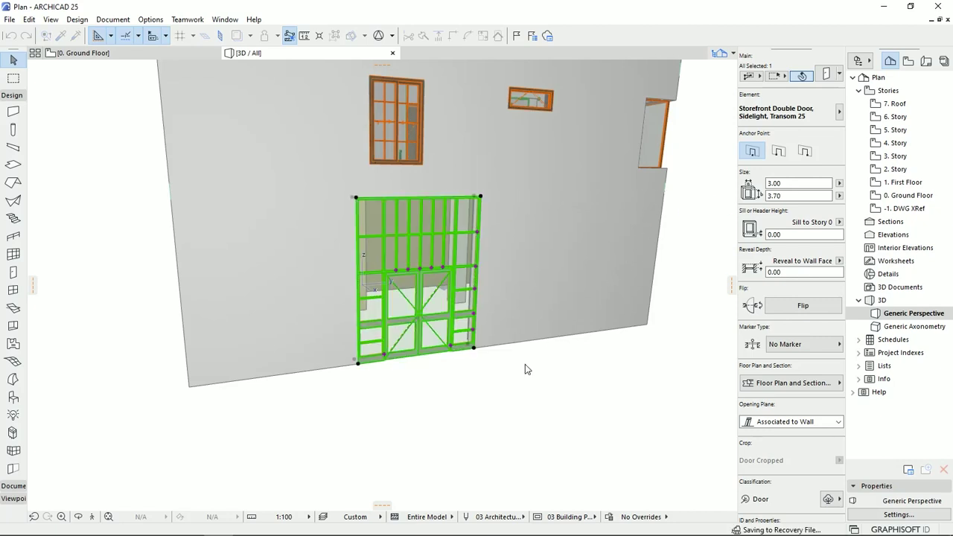
# - Delete the separate right outer wall piece between the storefront door's wall and the bottom outer wall on the Ground Floor plan
pyautogui.click(356, 265)
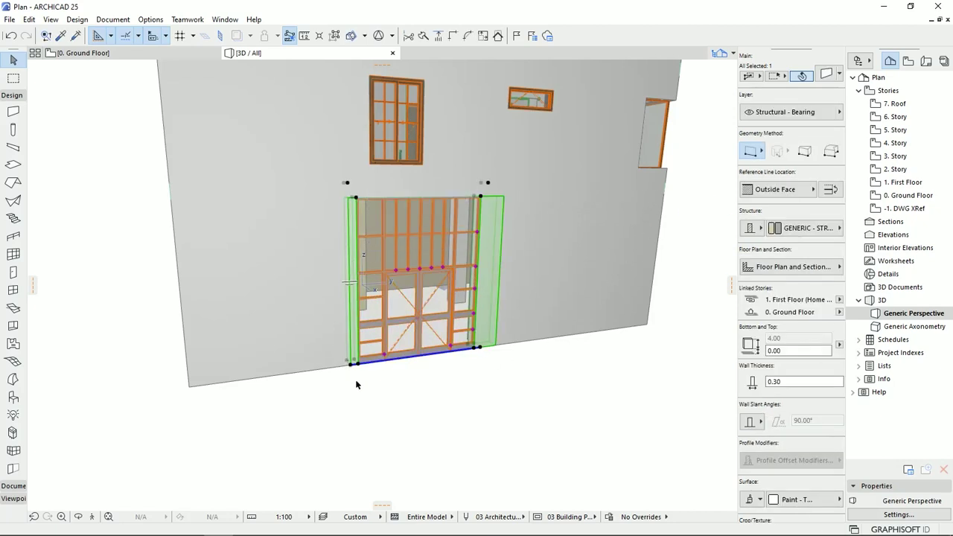
pyautogui.click(162, 57)
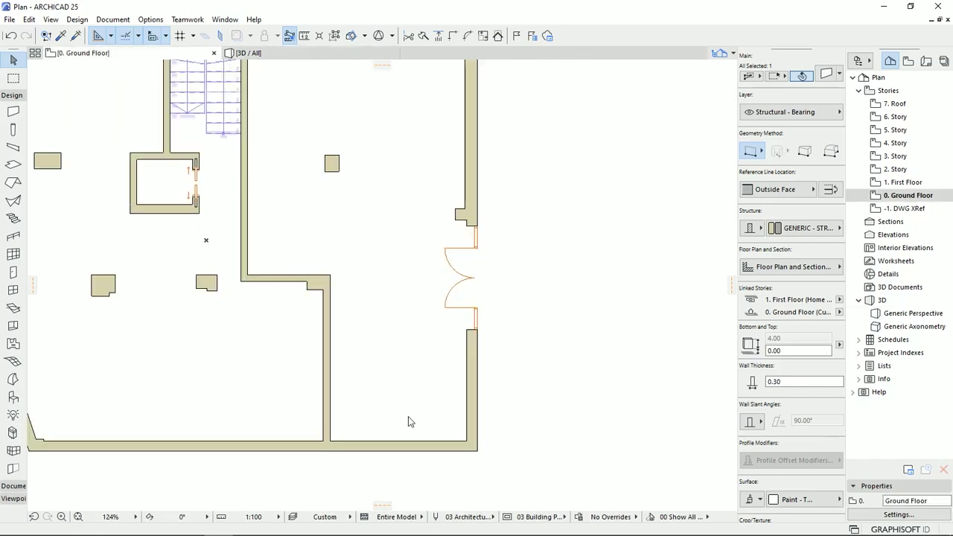
pyautogui.press('Delete')
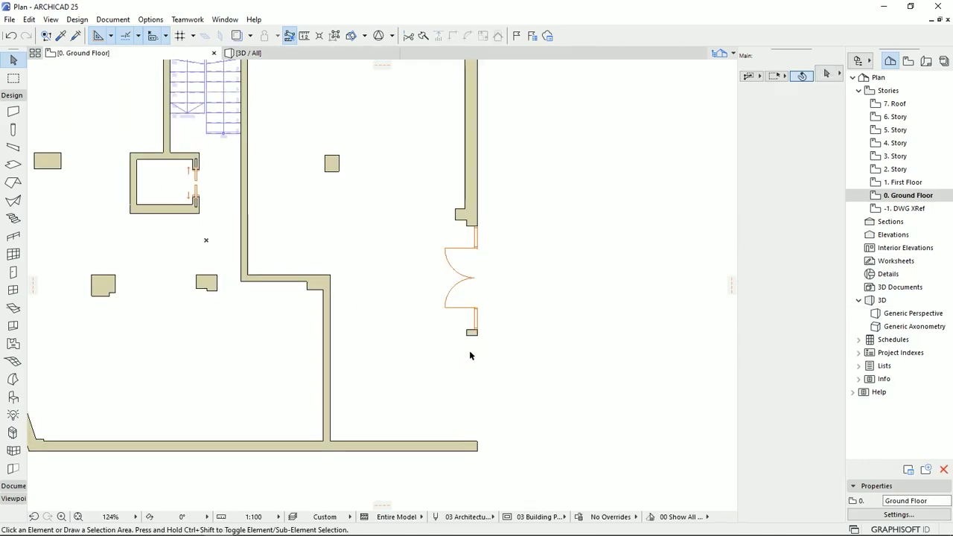
# - Intersect the storefront door's wall with the bottom outer wall so they meet at the lower right corner
pyautogui.moveTo(472, 337); pyautogui.dragTo(488, 453)
pyautogui.press('Escape')
pyautogui.click(473, 335)
pyautogui.keyDown('shift'); pyautogui.click(471, 446); pyautogui.keyUp('shift')
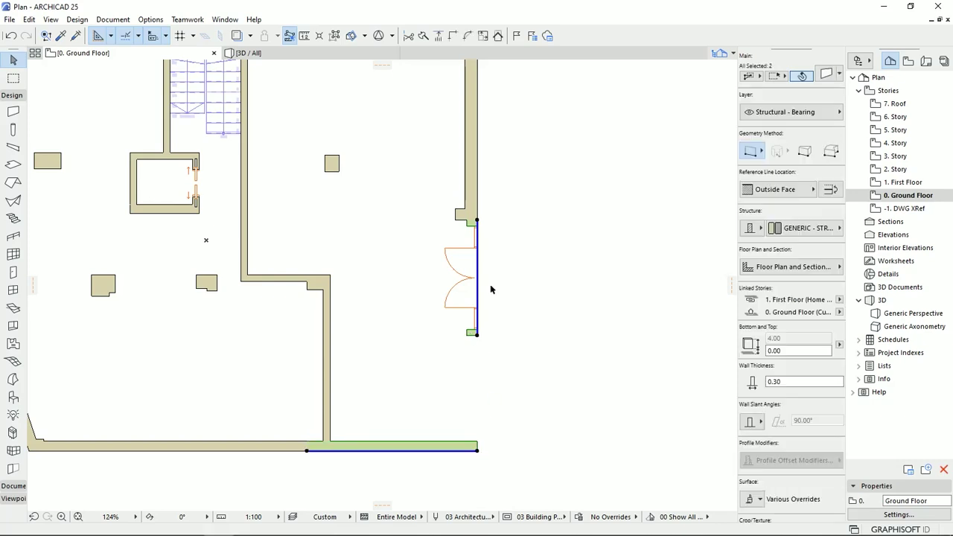
pyautogui.click(453, 37)
pyautogui.click(539, 409)
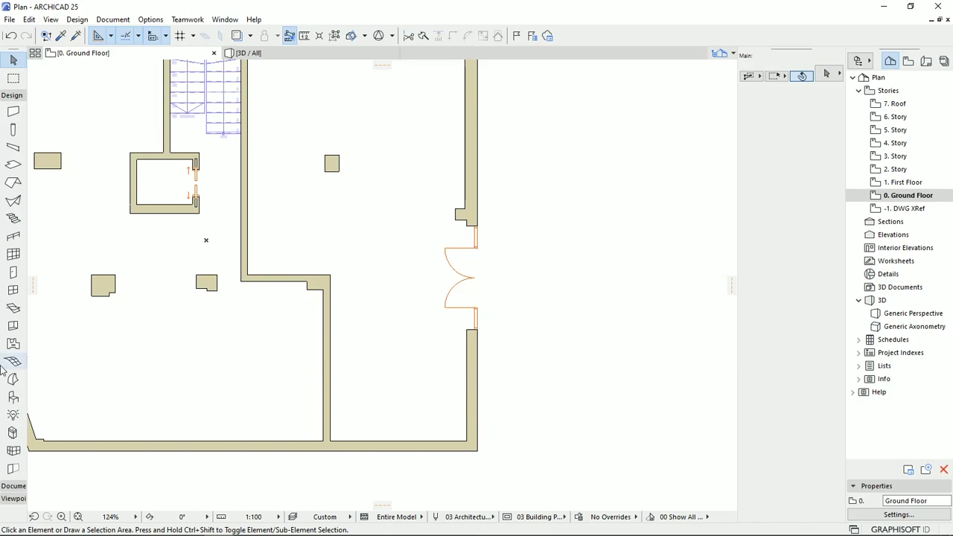
# - Place a 2.40 × 2.70 m Storefront Window, 2 Sidelights, 2 Transoms 25 in the right outer wall between the storefront door and the lower corner
pyautogui.click(12, 290)
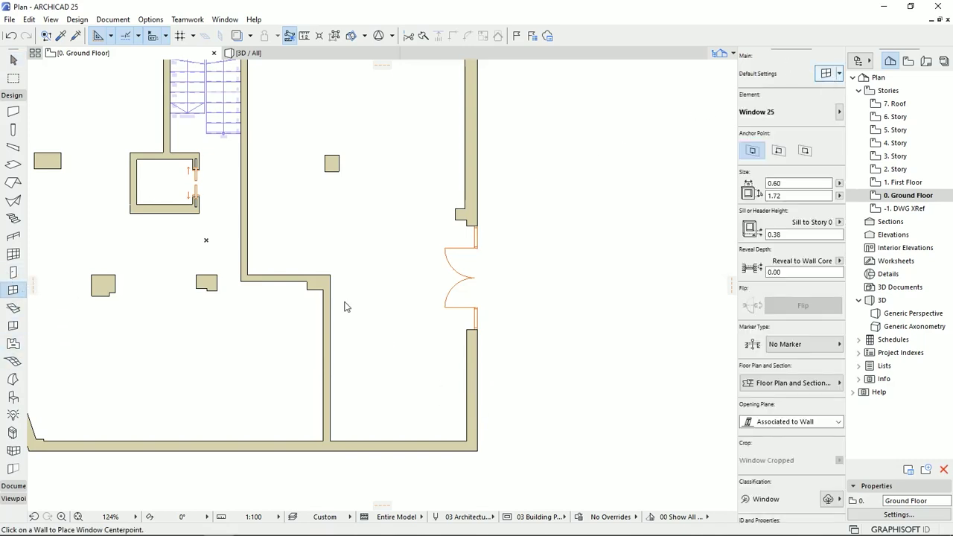
pyautogui.hotkey('ctrl', 't')
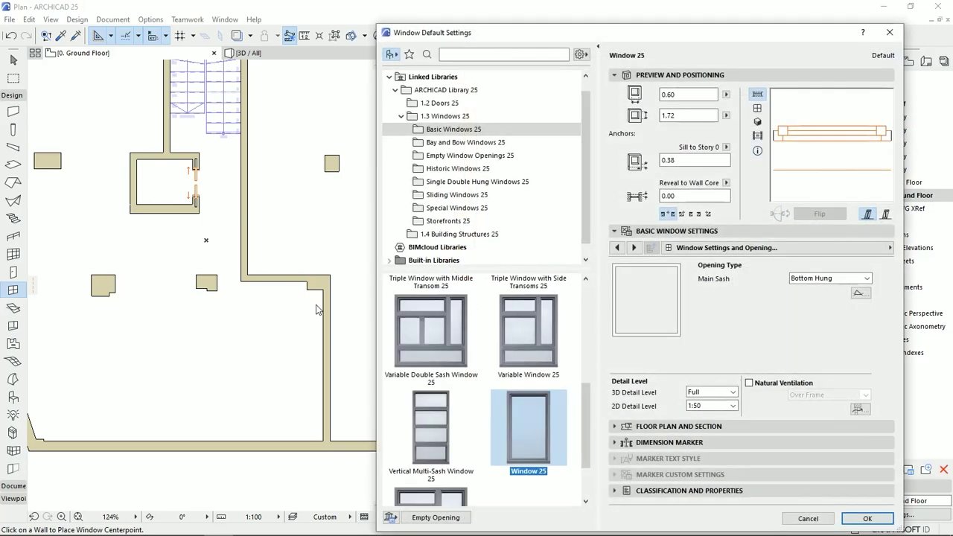
pyautogui.click(452, 221)
pyautogui.moveTo(587, 377); pyautogui.dragTo(584, 436)
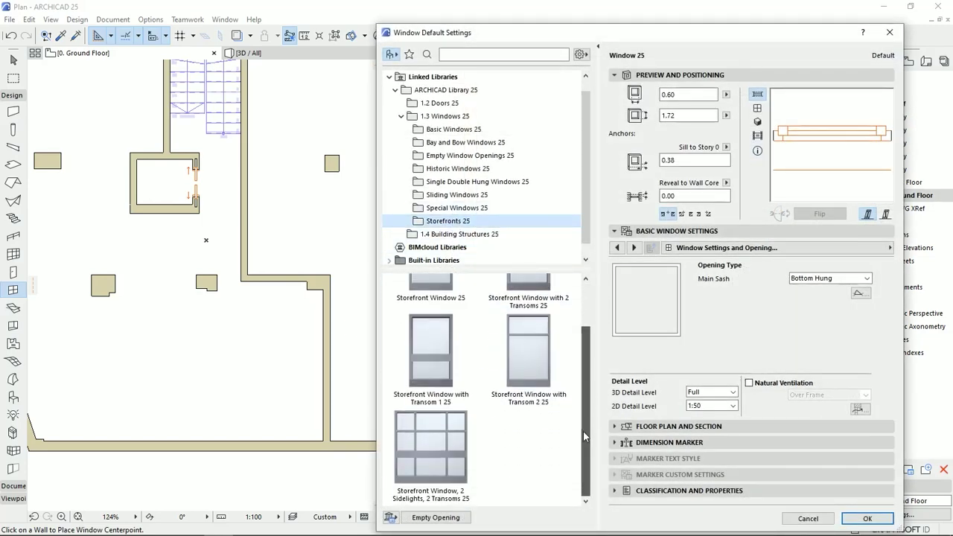
pyautogui.click(430, 450)
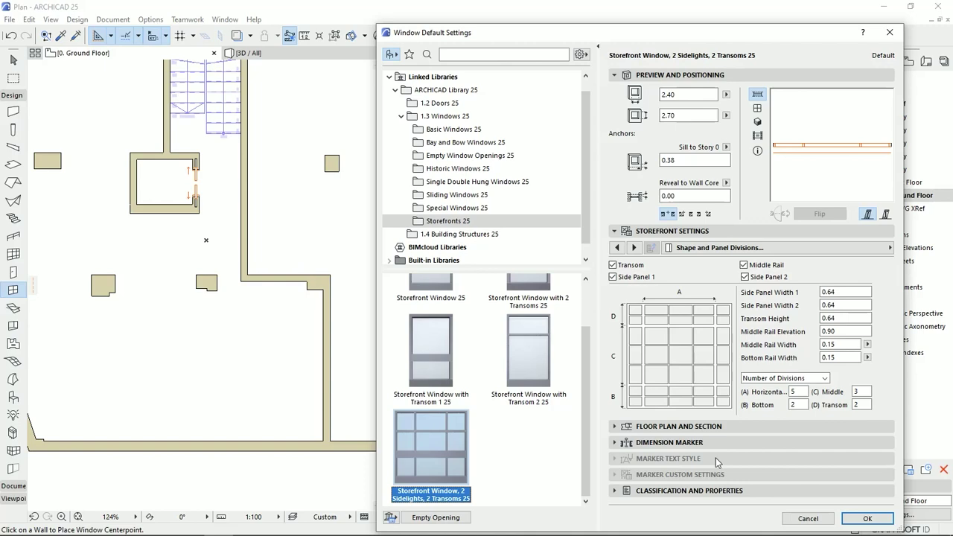
pyautogui.click(866, 519)
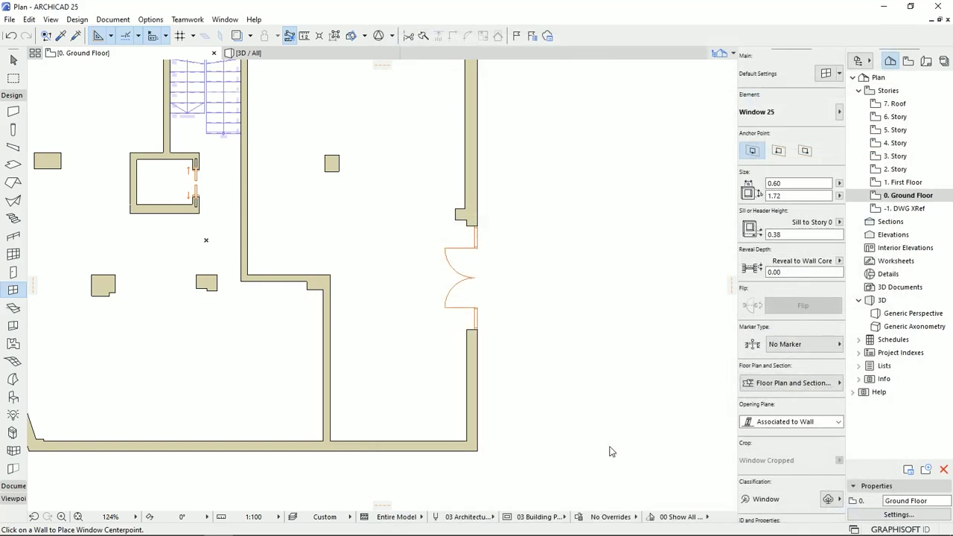
pyautogui.click(476, 389)
pyautogui.click(416, 365)
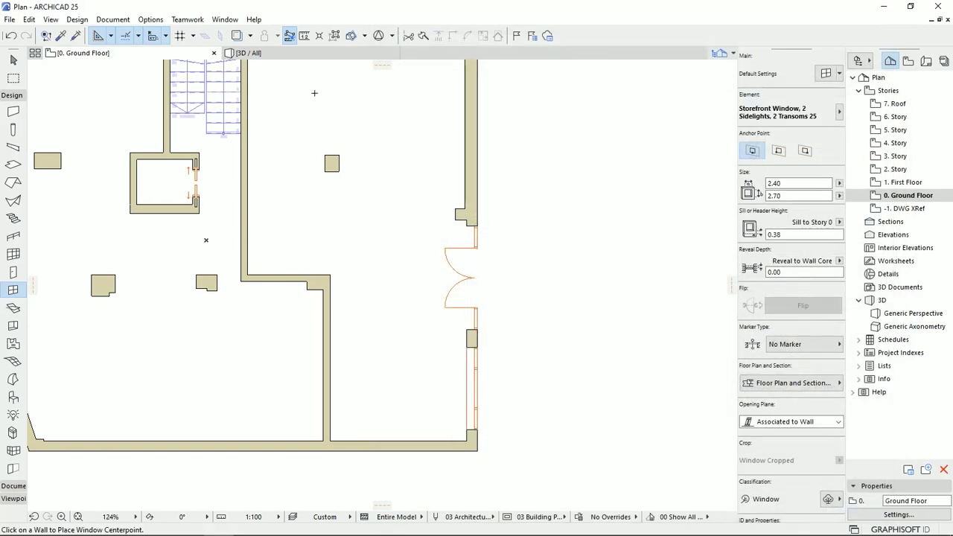
# - Stretch the storefront window's bottom edge down in the 3D view to a 0.00 sill, making the window 3.08 m high
pyautogui.click(317, 56)
pyautogui.keyDown('shift'); pyautogui.click(305, 218); pyautogui.keyUp('shift')
pyautogui.moveTo(324, 300); pyautogui.dragTo(393, 287, button='middle')
pyautogui.press('Escape')
pyautogui.press('Escape')
pyautogui.click(378, 305)
pyautogui.click(402, 335)
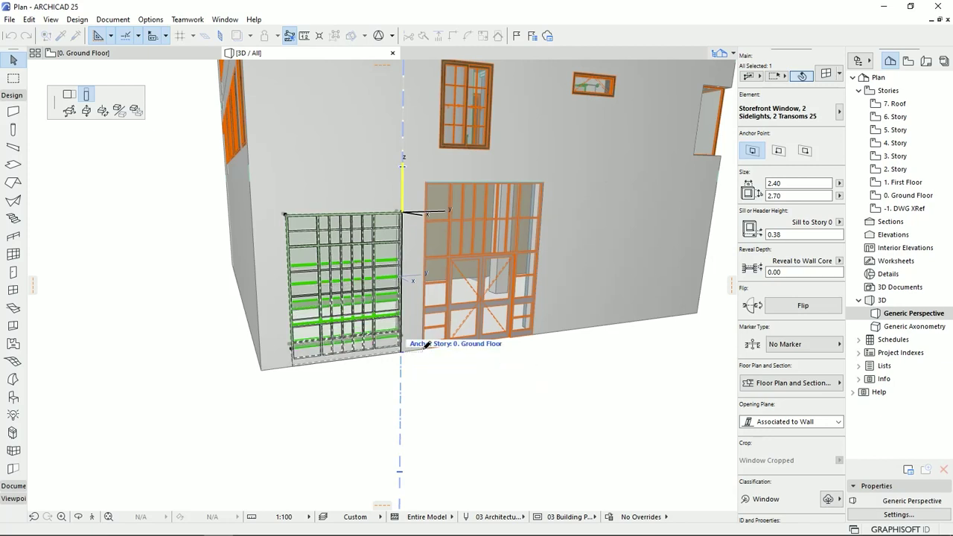
pyautogui.click(431, 389)
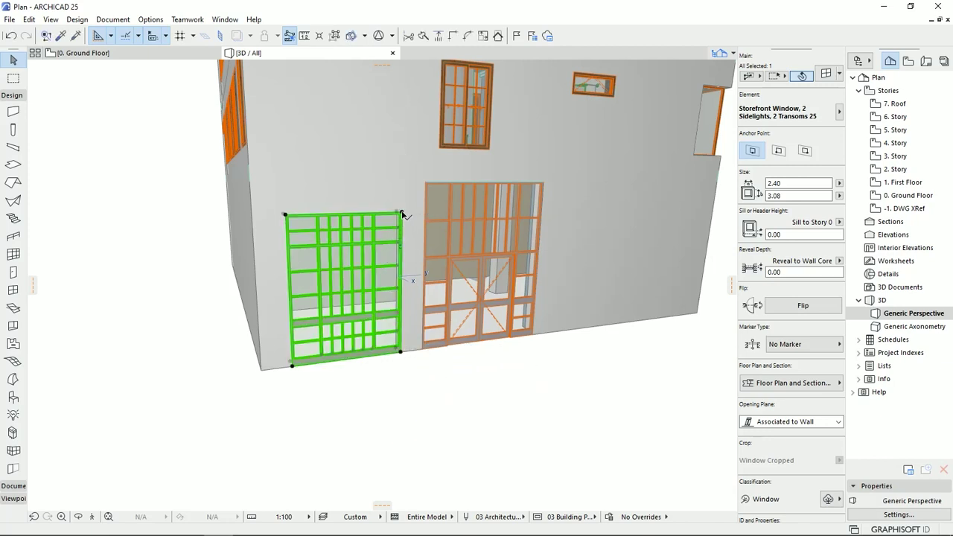
# - Stretch the storefront window's top edge up to the door's top edge in the 3D view, making it 3.70 m high
pyautogui.click(402, 215)
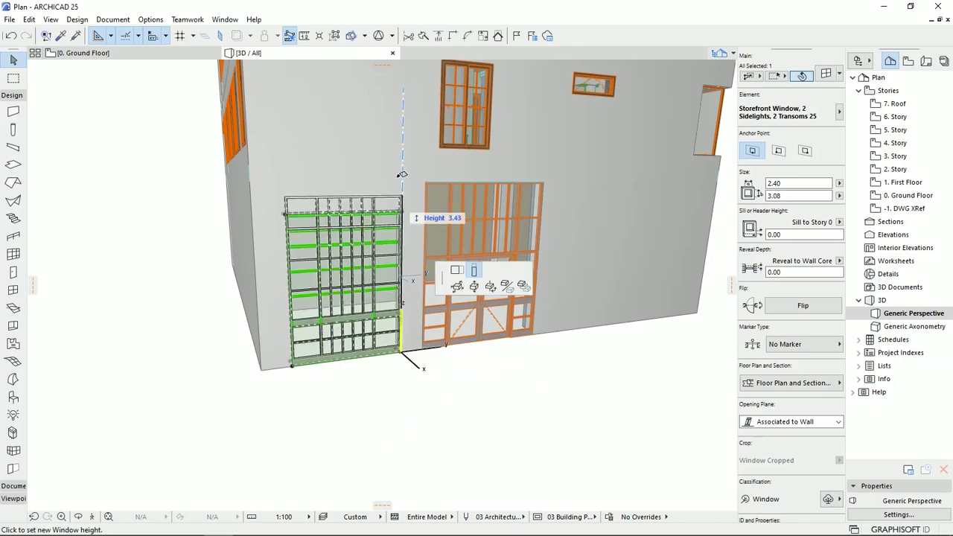
pyautogui.click(434, 355)
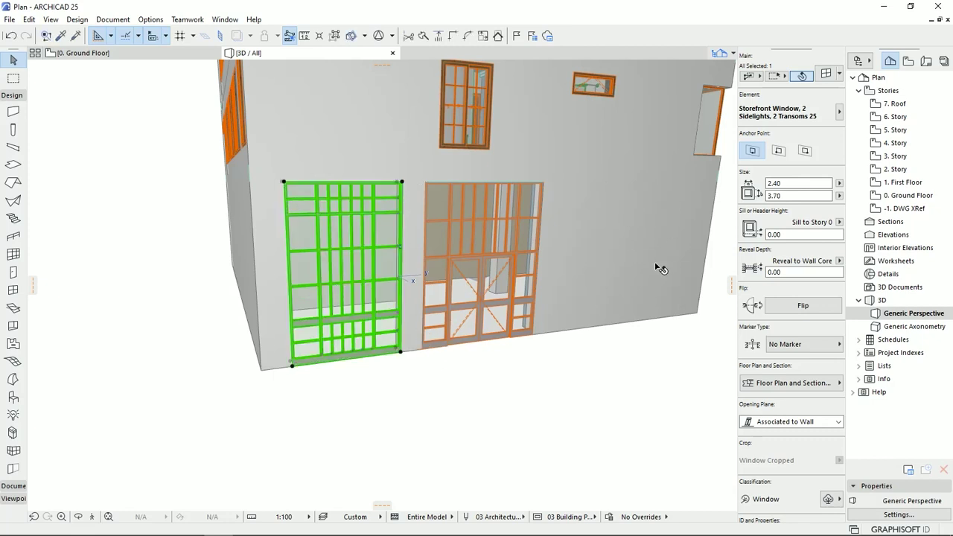
# - Place a matching 2.40 × 3.70 m storefront window in the Ground Floor's right outer wall, above the storefront door in plan
pyautogui.click(141, 53)
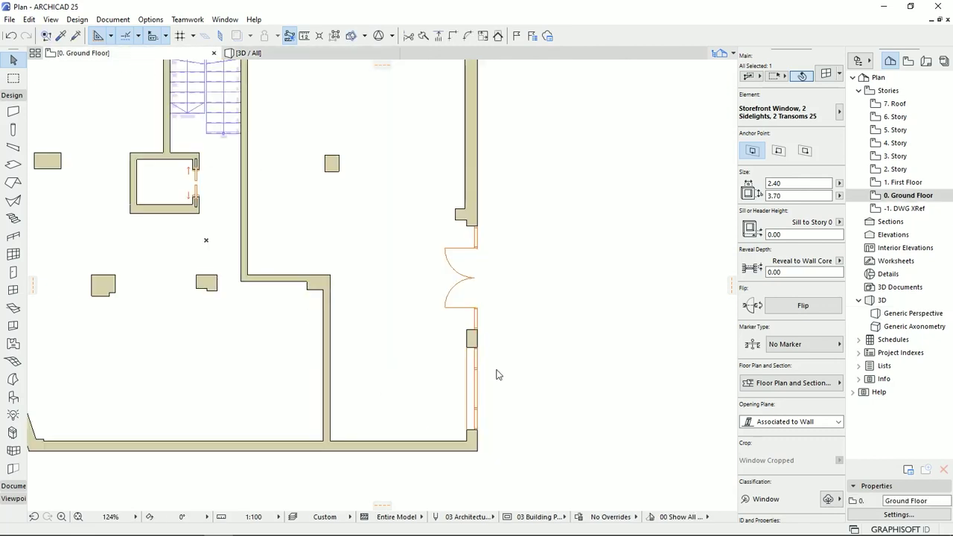
pyautogui.click(477, 350)
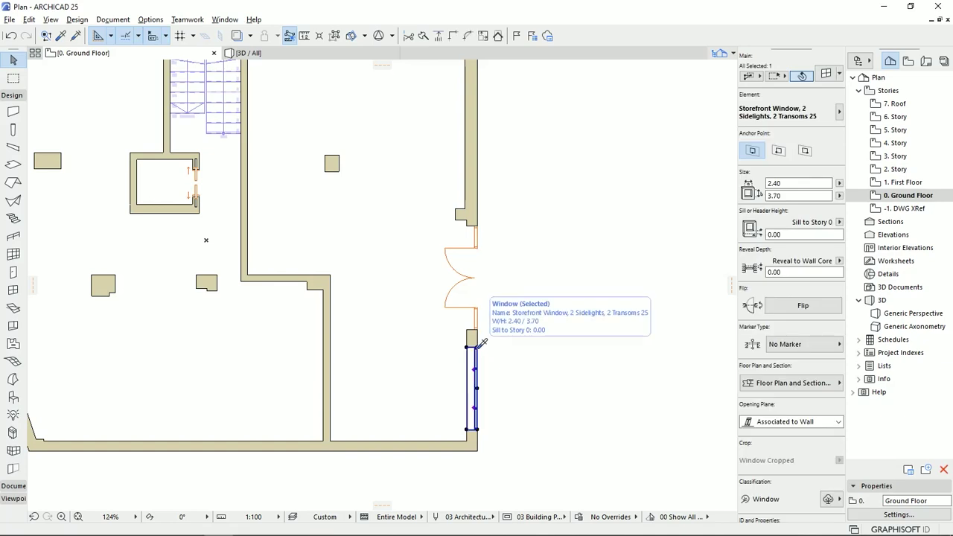
pyautogui.moveTo(489, 145); pyautogui.dragTo(499, 353, button='middle')
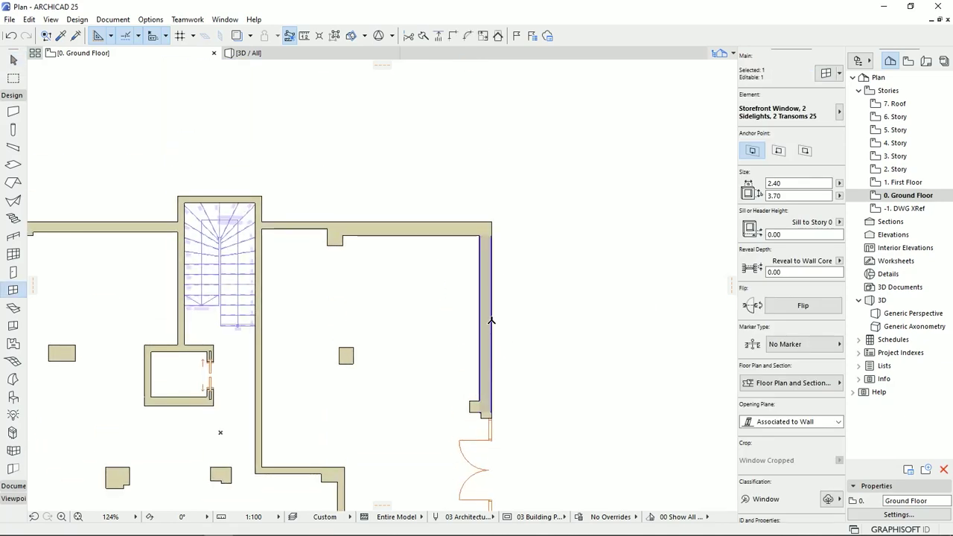
pyautogui.click(491, 318)
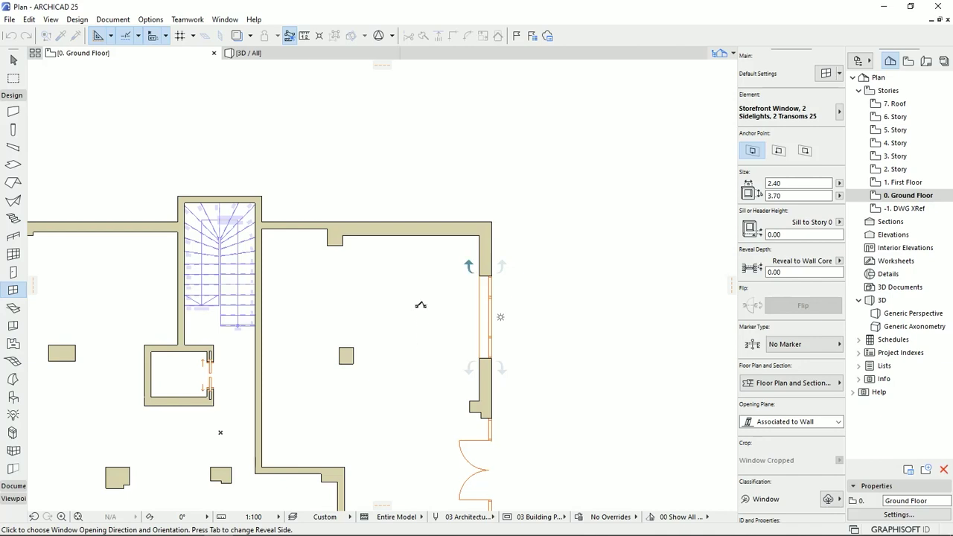
pyautogui.click(420, 305)
# - Move the new storefront window down along the right outer wall until its lower end meets the column beside the door
pyautogui.scroll(3, 480, 357)
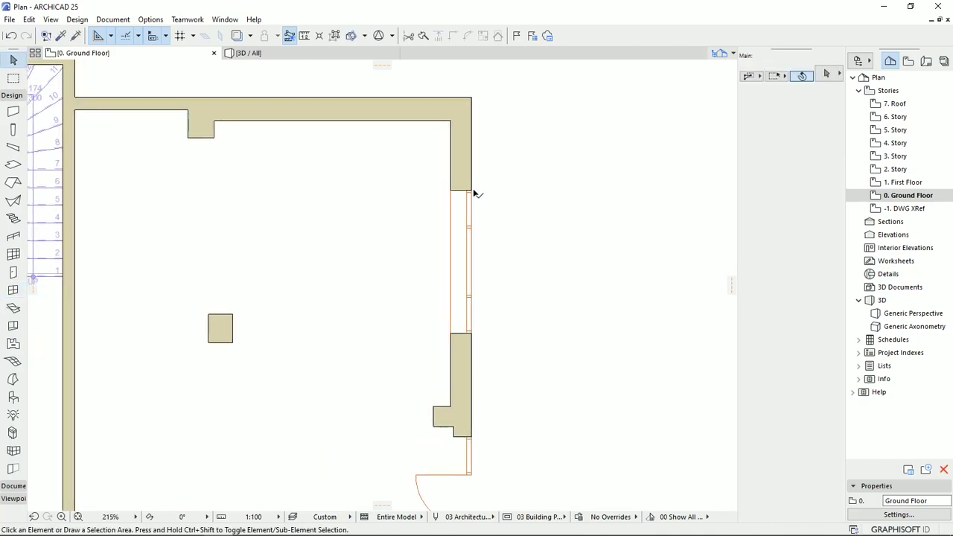
pyautogui.click(474, 192)
pyautogui.hotkey('ctrl', 'd')
pyautogui.click(470, 333)
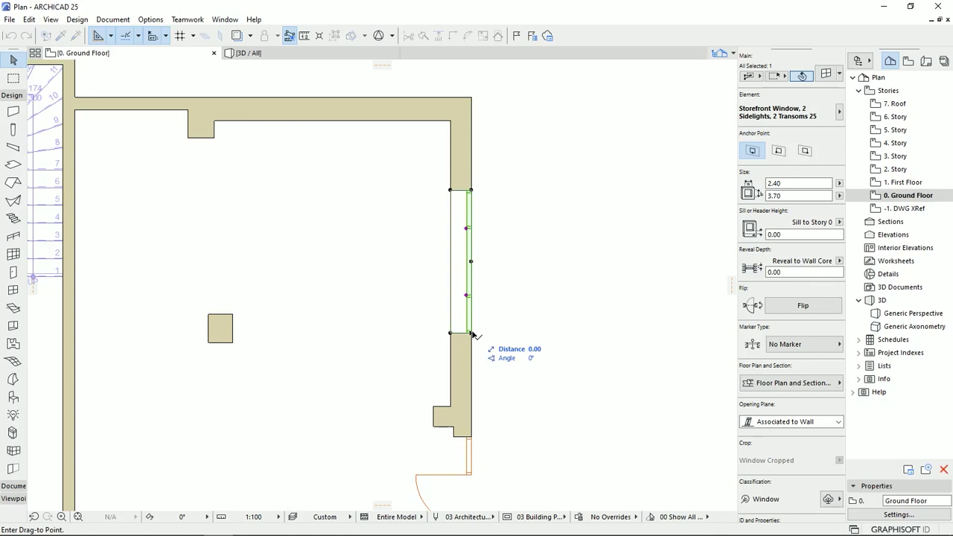
pyautogui.click(453, 405)
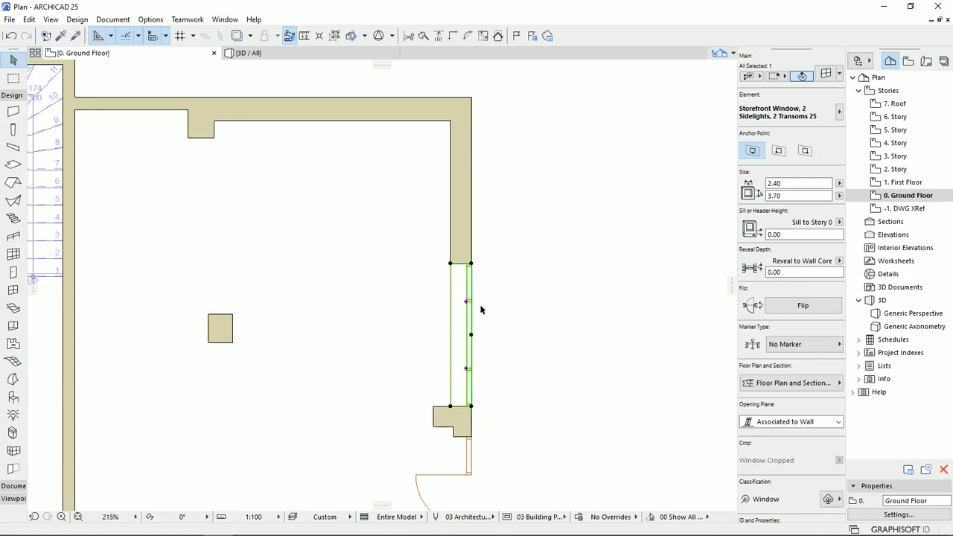
# - Copy the storefront window up along the right outer wall so it fits against the upper outer wall's inner corner
pyautogui.scroll(1, 481, 308)
pyautogui.hotkey('ctrl', 'alt', 'd')
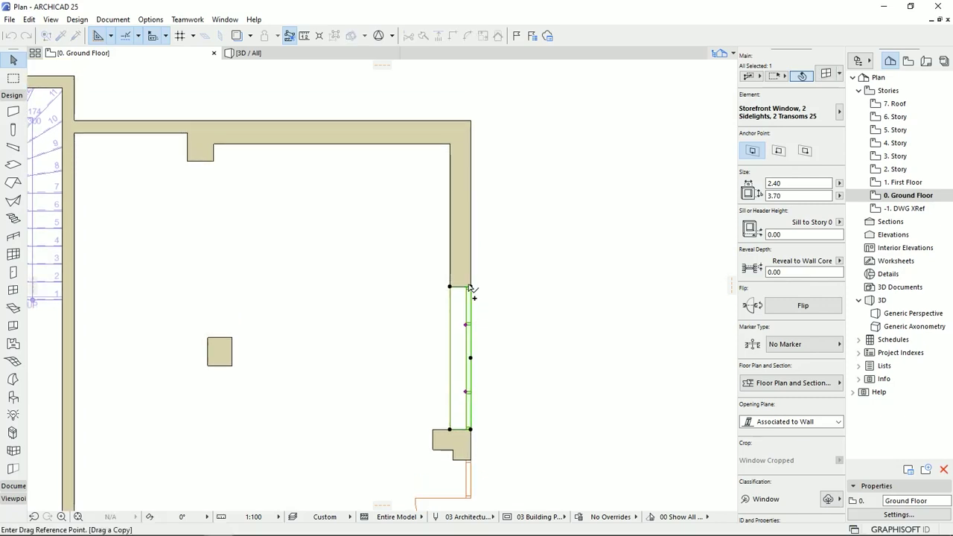
pyautogui.click(470, 286)
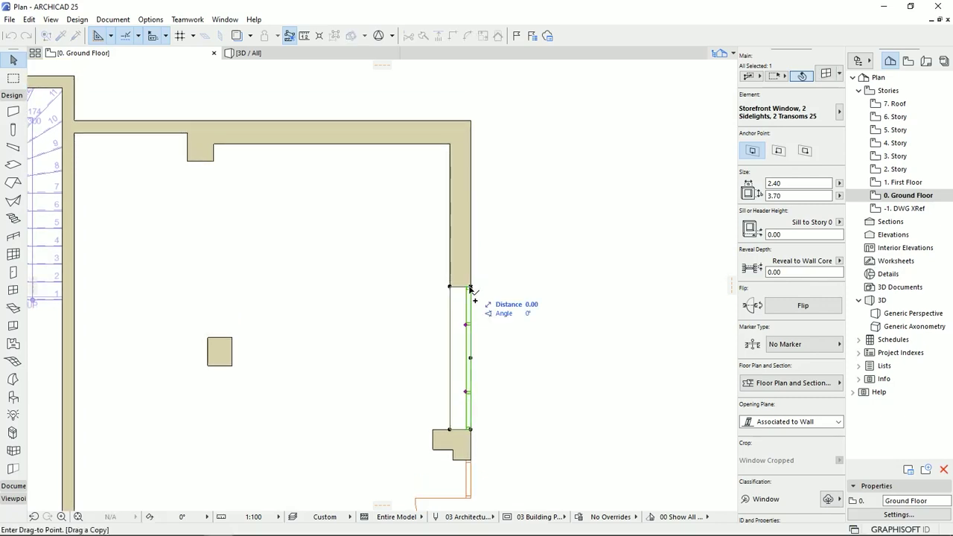
pyautogui.click(451, 145)
# - Widen the lower of the two adjacent storefront windows to 2.41 m, closing the thin wall strip between them
pyautogui.scroll(6, 461, 283)
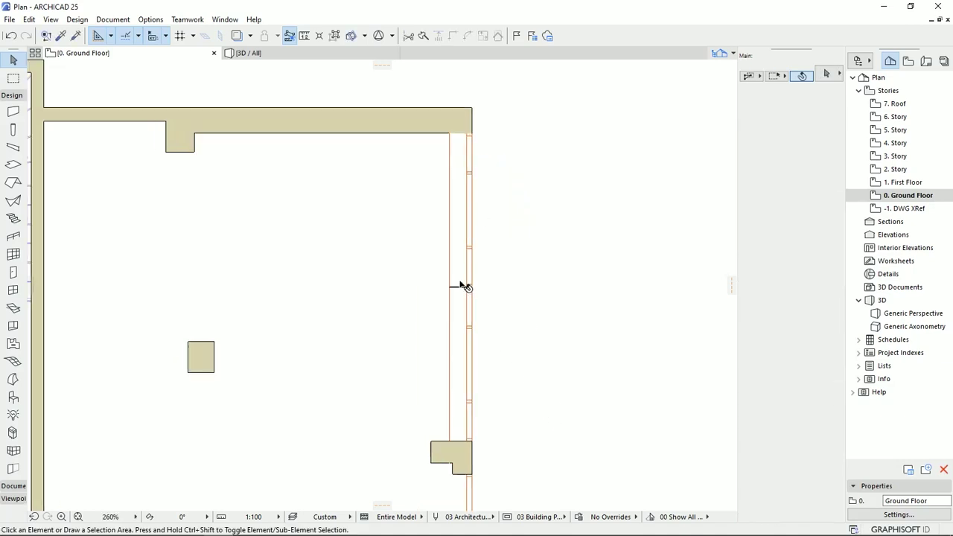
pyautogui.scroll(3, 483, 320)
pyautogui.click(504, 274)
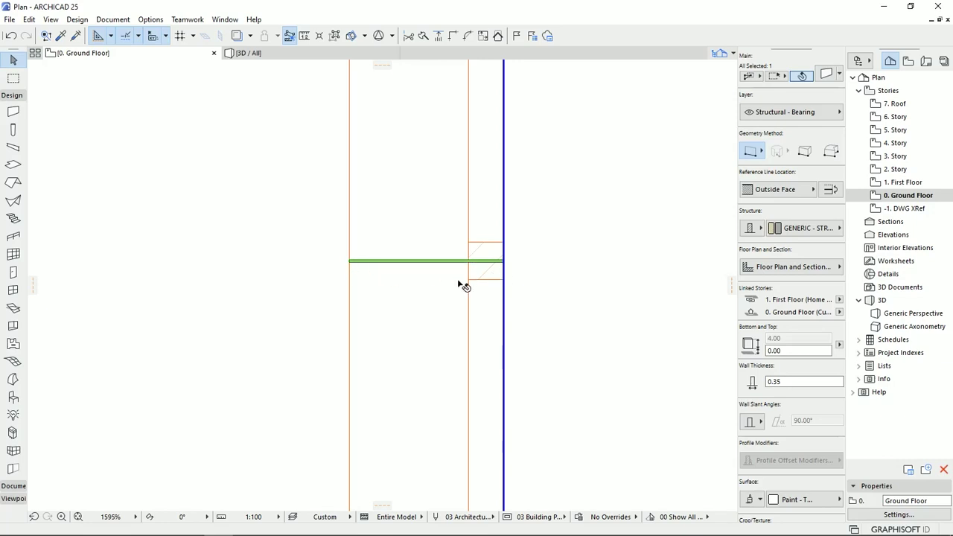
pyautogui.click(475, 279)
pyautogui.scroll(7, 476, 260)
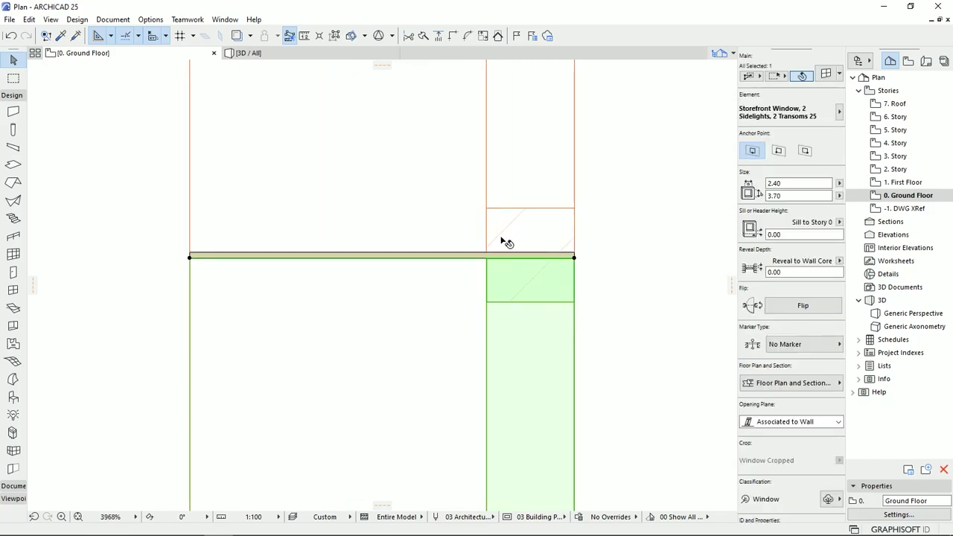
pyautogui.click(627, 274)
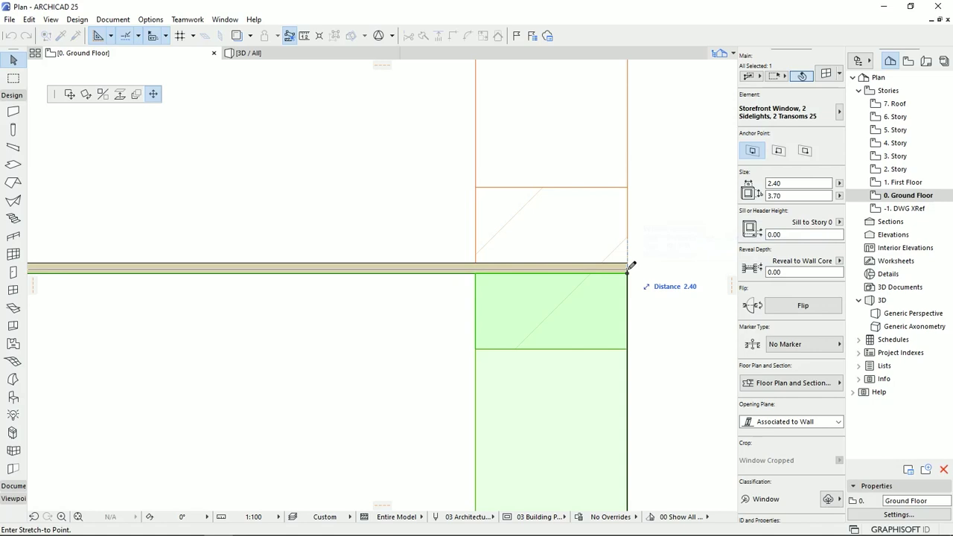
pyautogui.click(627, 262)
pyautogui.press('Escape')
pyautogui.scroll(-1, 531, 336)
pyautogui.scroll(-15, 534, 339)
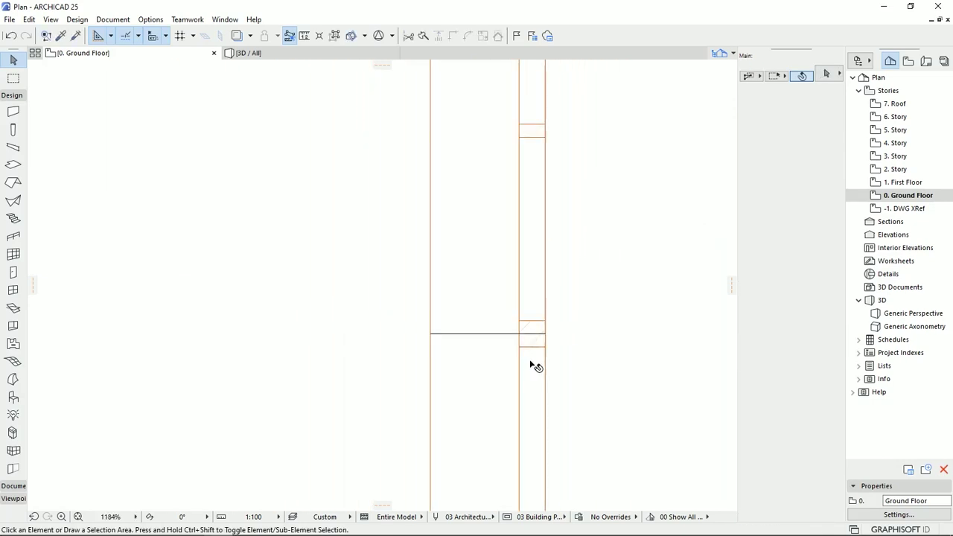
# - Stretch the storefront double door's transom in the 3D view to a transom height of about 1.5 m
pyautogui.click(310, 53)
pyautogui.keyDown('shift'); pyautogui.moveTo(608, 289); pyautogui.dragTo(568, 285, button='middle'); pyautogui.keyUp('shift')
pyautogui.scroll(-2, 616, 238)
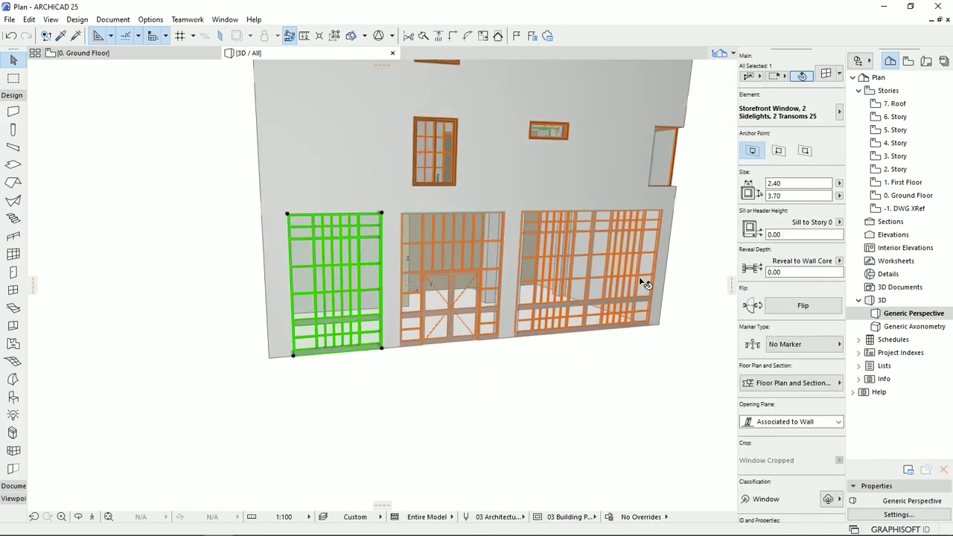
pyautogui.keyDown('shift'); pyautogui.moveTo(539, 305); pyautogui.dragTo(361, 274, button='middle'); pyautogui.keyUp('shift')
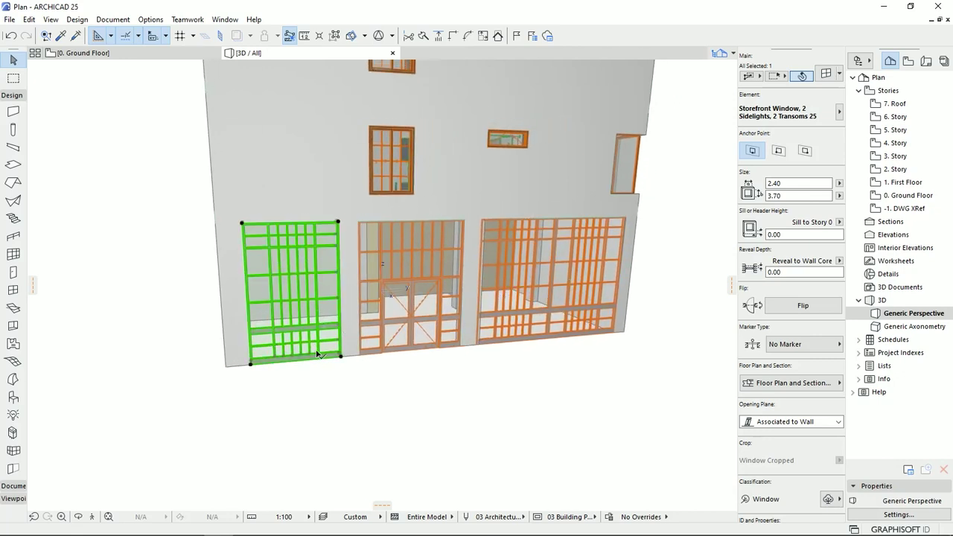
pyautogui.moveTo(385, 296); pyautogui.dragTo(383, 320, button='middle')
pyautogui.scroll(4, 417, 346)
pyautogui.click(405, 345)
pyautogui.click(476, 246)
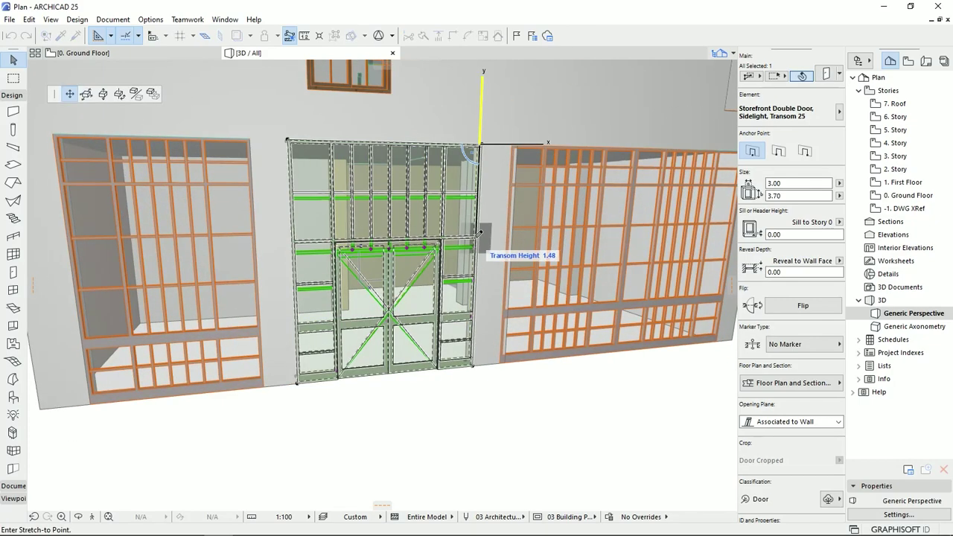
pyautogui.click(480, 292)
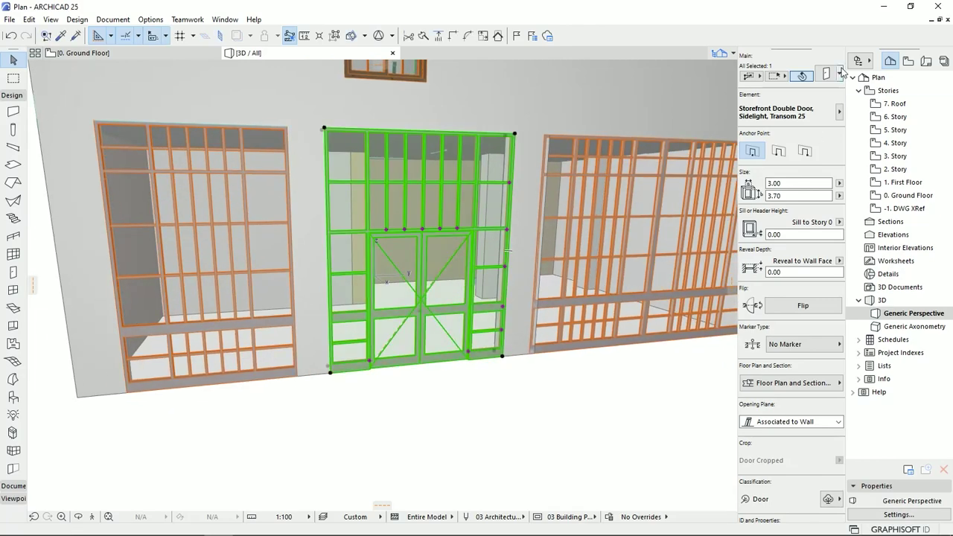
# - Add long vertical pull handles to the inside and outside of the storefront double door
pyautogui.hotkey('ctrl', 't')
pyautogui.click(395, 242)
pyautogui.click(395, 243)
pyautogui.click(395, 243)
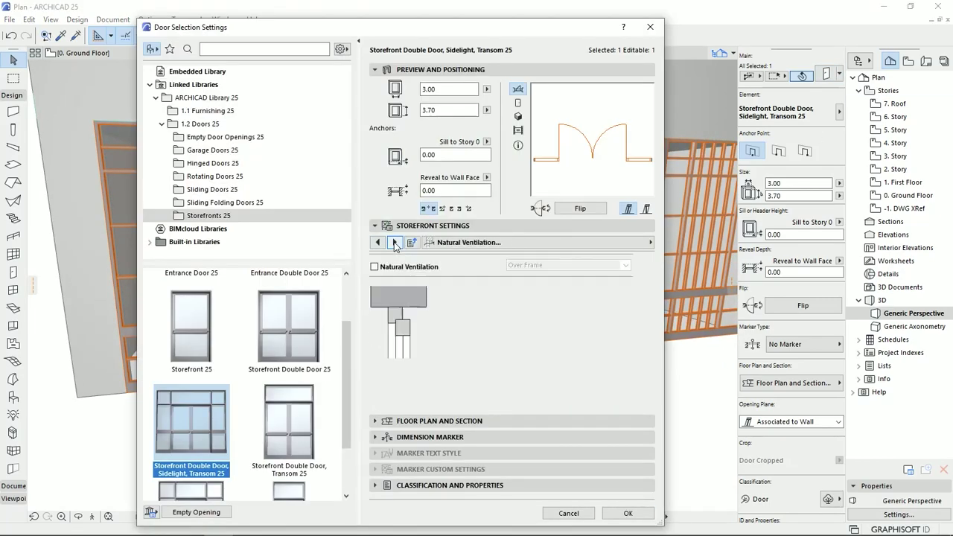
pyautogui.click(395, 243)
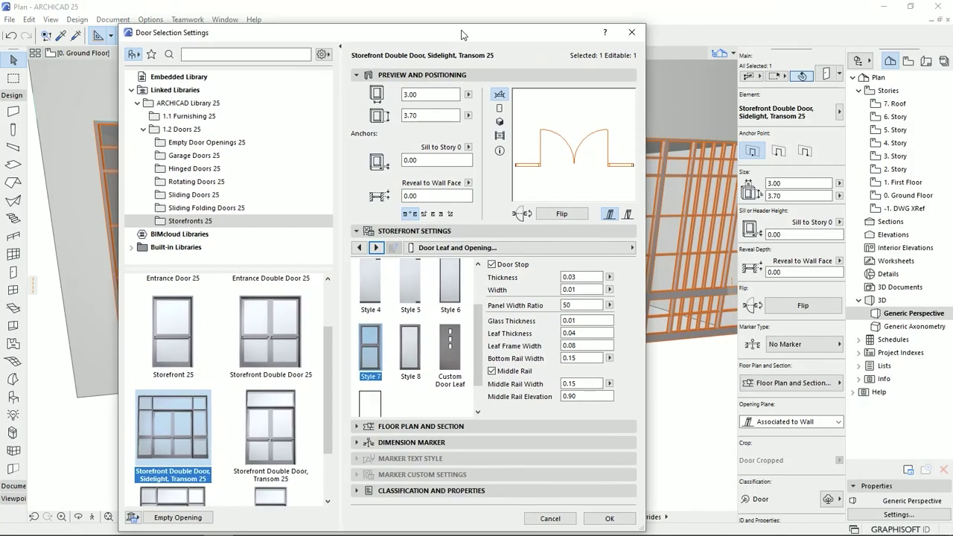
pyautogui.click(629, 248)
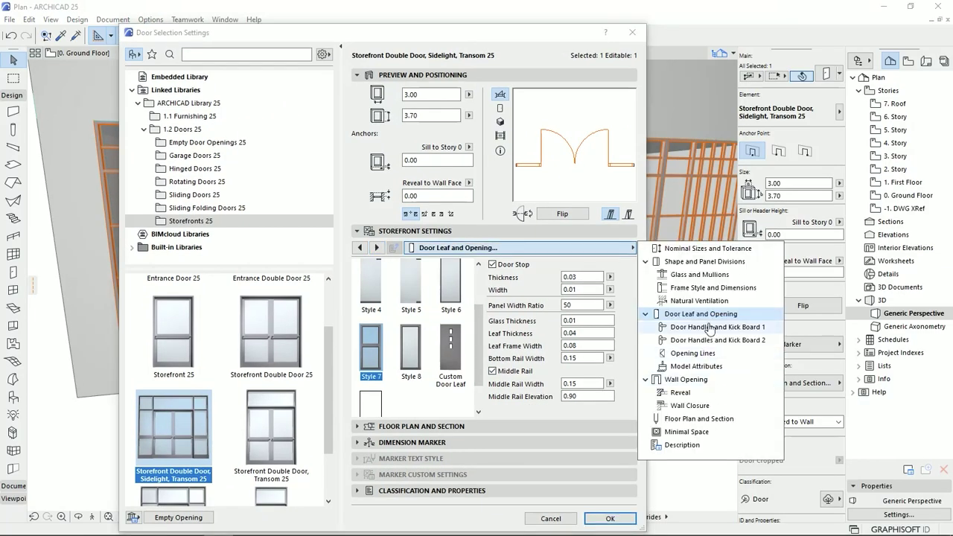
pyautogui.click(716, 326)
pyautogui.click(440, 292)
pyautogui.scroll(-3, 547, 370)
pyautogui.click(532, 394)
pyautogui.click(440, 349)
pyautogui.click(515, 424)
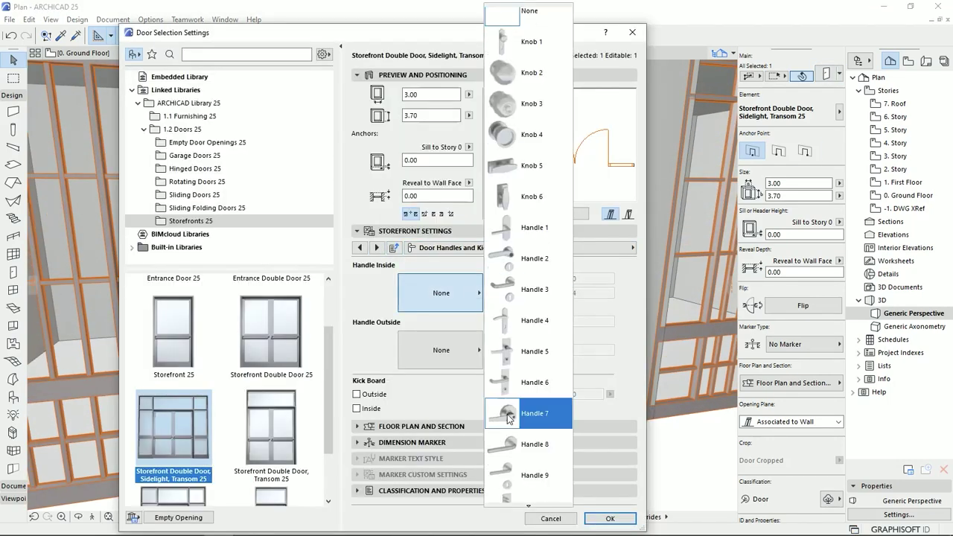
# - Lower the top edges of the storefront door and the storefront windows together to a height of 3.00 m
pyautogui.scroll(-5, 528, 298)
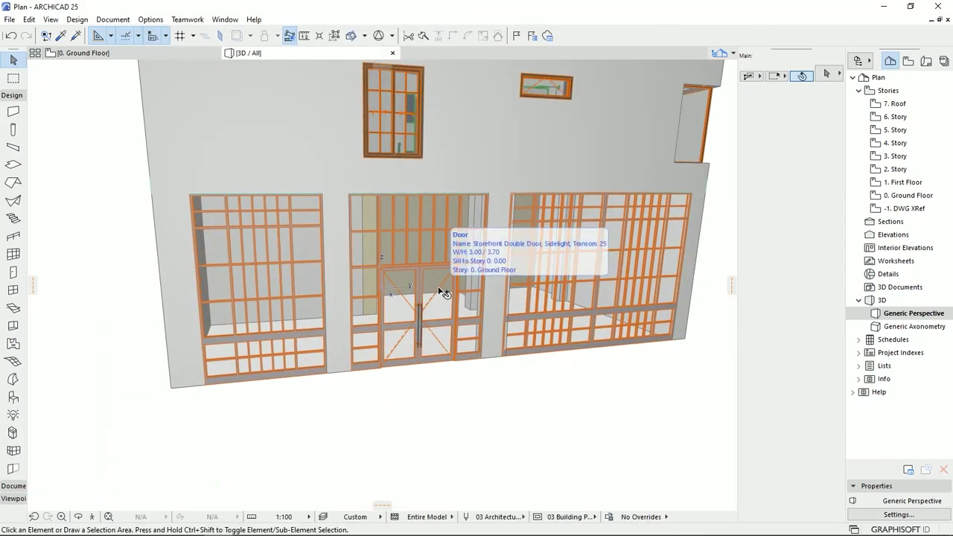
pyautogui.click(615, 241)
pyautogui.click(608, 195)
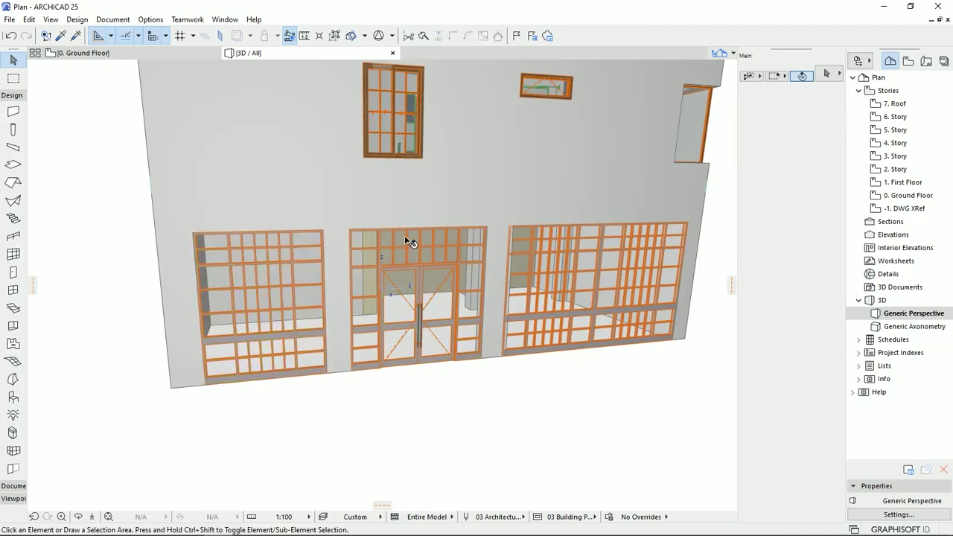
# - Place a 0.40 m wide, 1.00 m high Cube 25 on the First Floor along the right outer wall, 12.28 m long
pyautogui.click(179, 54)
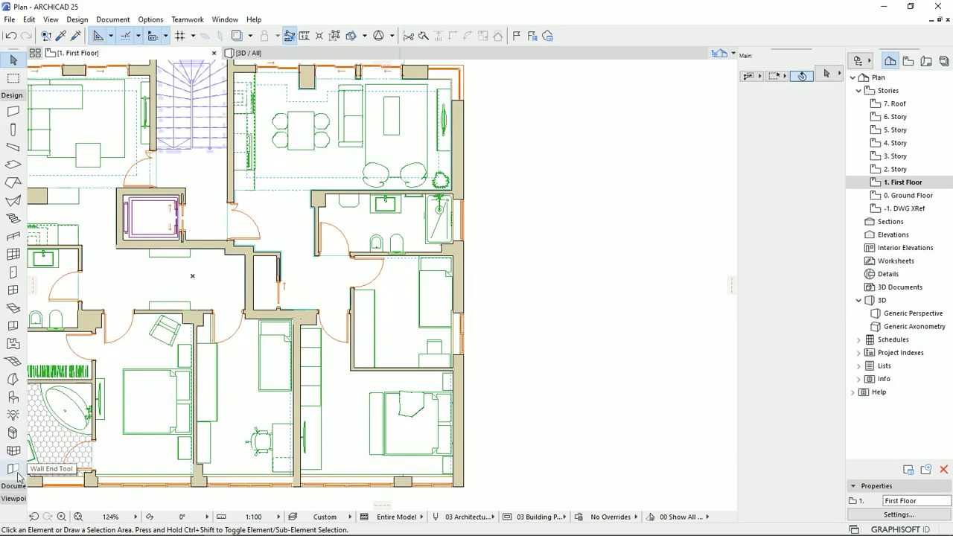
pyautogui.doubleClick(12, 397)
pyautogui.moveTo(539, 158); pyautogui.dragTo(466, 176)
pyautogui.write('0.4')
pyautogui.press('Return')
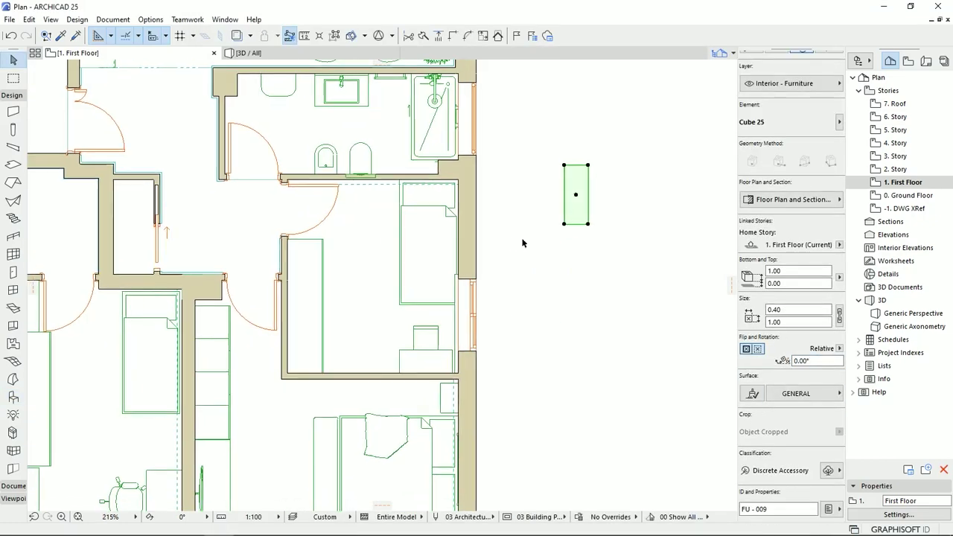
pyautogui.click(485, 467)
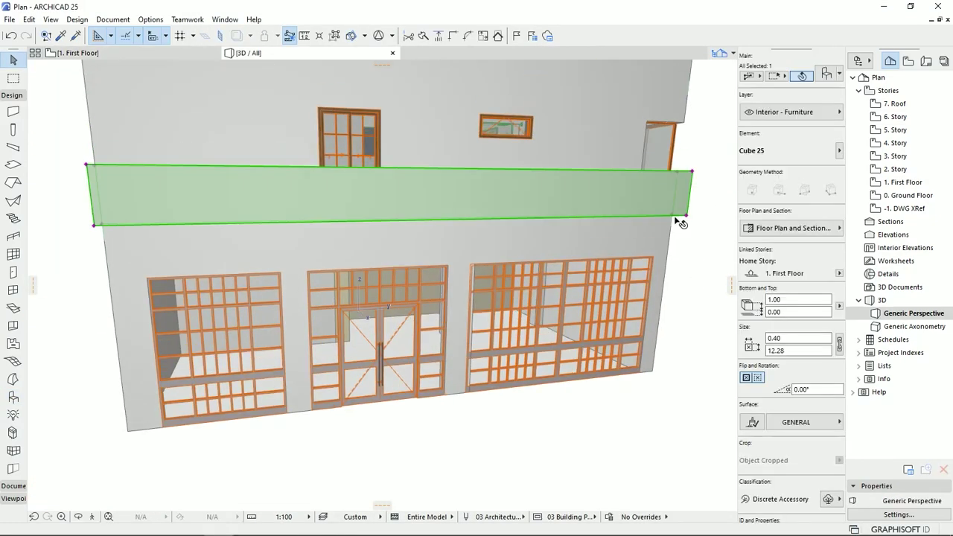
# - Lower the long cube on the facade in the 3D view so its bottom edge aligns with the tops of the storefront openings
pyautogui.click(674, 216)
pyautogui.click(666, 258)
pyautogui.keyDown('shift'); pyautogui.moveTo(476, 294); pyautogui.dragTo(504, 328, button='middle'); pyautogui.keyUp('shift')
pyautogui.press('Escape')
# - Set the end storefront window's middle rail width to 0.10 and bottom rail width to 0.25
pyautogui.doubleClick(506, 329)
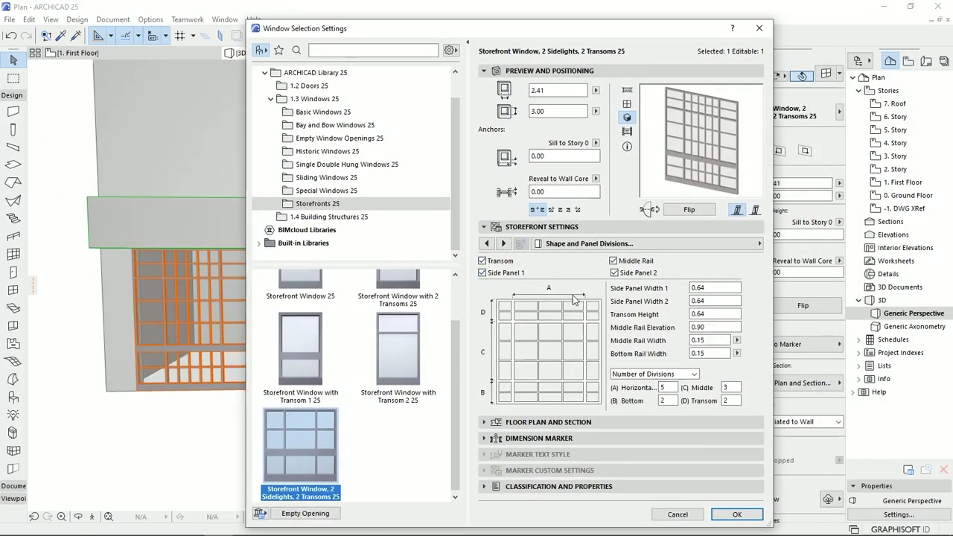
pyautogui.write('0.1')
pyautogui.press('Return')
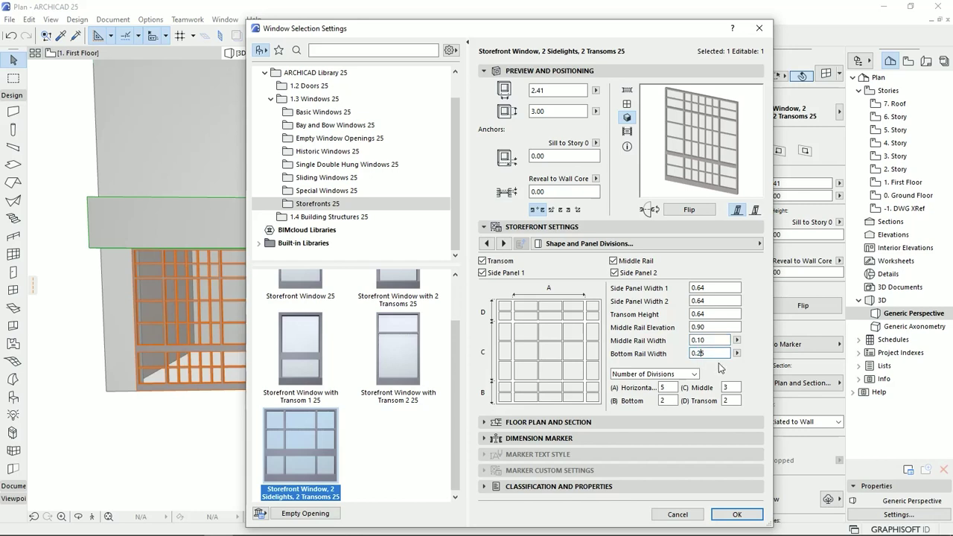
pyautogui.press('Return')
# - Set the storefront window's number of divisions to 2 horizontal, 1 bottom, 2 middle and 1 transom
pyautogui.click(694, 374)
pyautogui.click(681, 384)
pyautogui.moveTo(669, 388); pyautogui.dragTo(651, 387)
pyautogui.write('1')
pyautogui.press('Return')
pyautogui.press('Tab')
pyautogui.write('1')
pyautogui.press('Tab')
pyautogui.write('0')
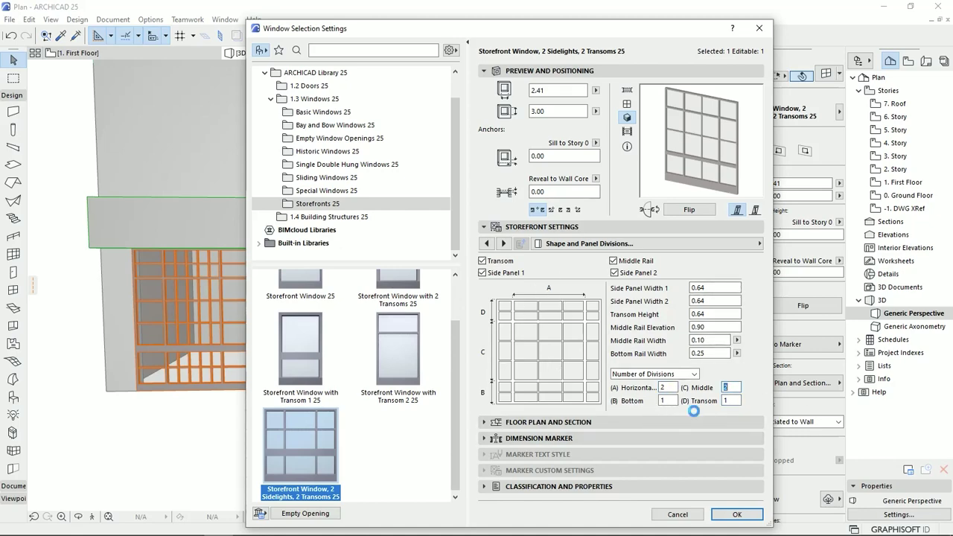
pyautogui.press('Return')
# - Transfer the edited window's settings to the other two storefront windows on the facade
pyautogui.keyDown('ctrl'); pyautogui.keyDown('alt'); pyautogui.click(594, 322); pyautogui.keyUp('alt'); pyautogui.keyUp('ctrl')
pyautogui.keyDown('ctrl'); pyautogui.keyDown('alt'); pyautogui.click(189, 334); pyautogui.keyUp('alt'); pyautogui.keyUp('ctrl')
pyautogui.press('Escape')
# - Set the storefront double door's horizontal, bottom, middle and transom divisions to 1 each
pyautogui.keyDown('shift'); pyautogui.moveTo(502, 436); pyautogui.dragTo(547, 432, button='middle'); pyautogui.keyUp('shift')
pyautogui.scroll(3, 472, 338)
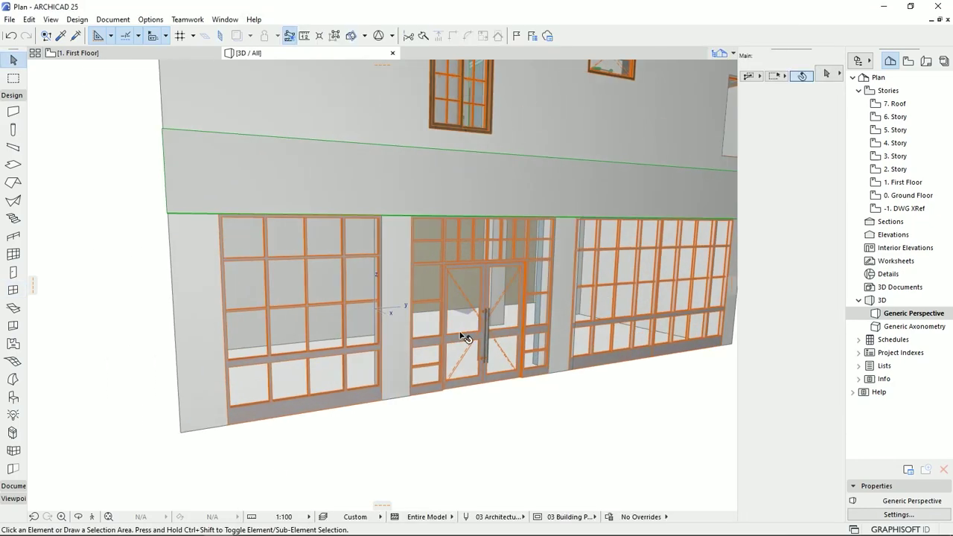
pyautogui.click(472, 338)
pyautogui.hotkey('ctrl', 't')
pyautogui.click(376, 248)
pyautogui.click(377, 248)
pyautogui.click(377, 247)
pyautogui.click(376, 248)
pyautogui.write('1')
pyautogui.press('Tab')
pyautogui.write('1')
pyautogui.press('Tab')
pyautogui.write('1')
pyautogui.press('Tab')
pyautogui.write('1')
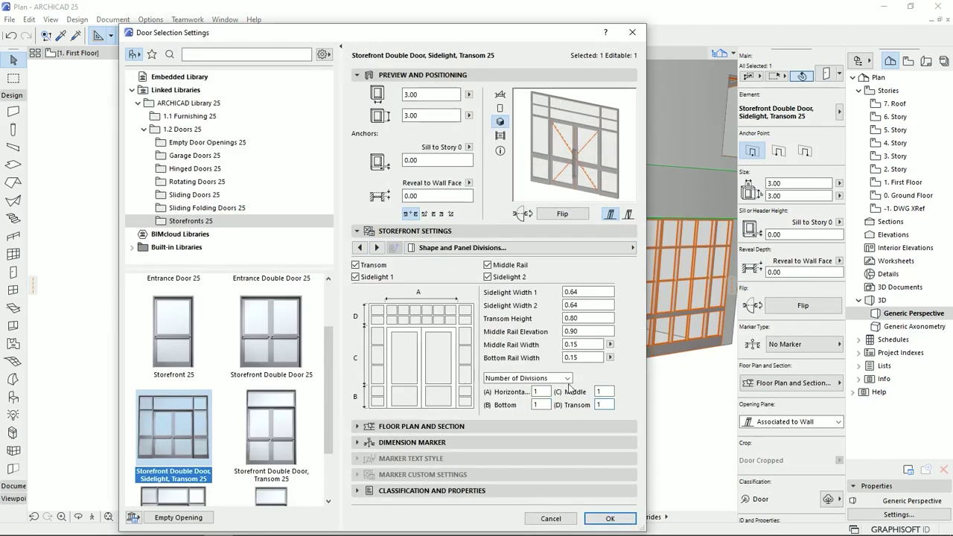
pyautogui.press('Return')
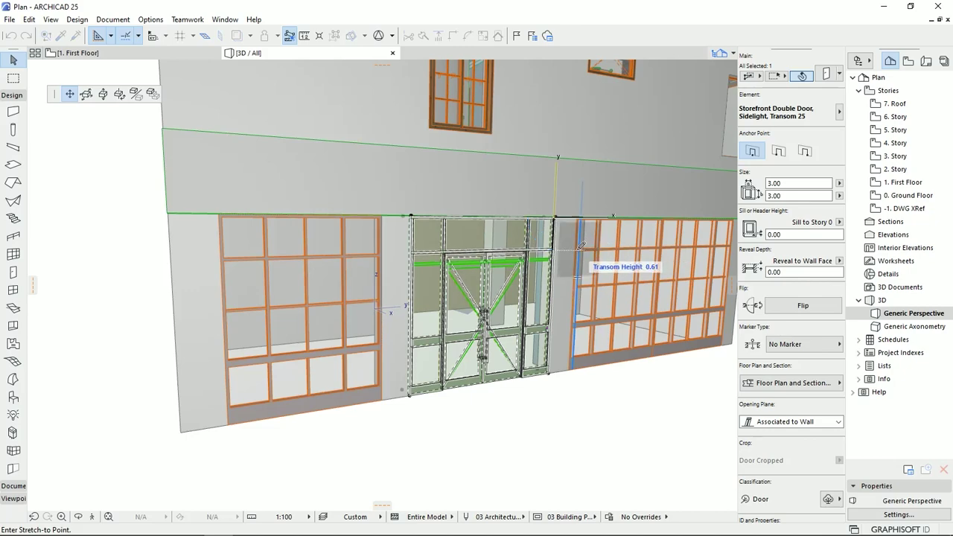
# - Adjust the bottom rail width of the storefront double door's leaves in its leaf and opening settings
pyautogui.doubleClick(423, 344)
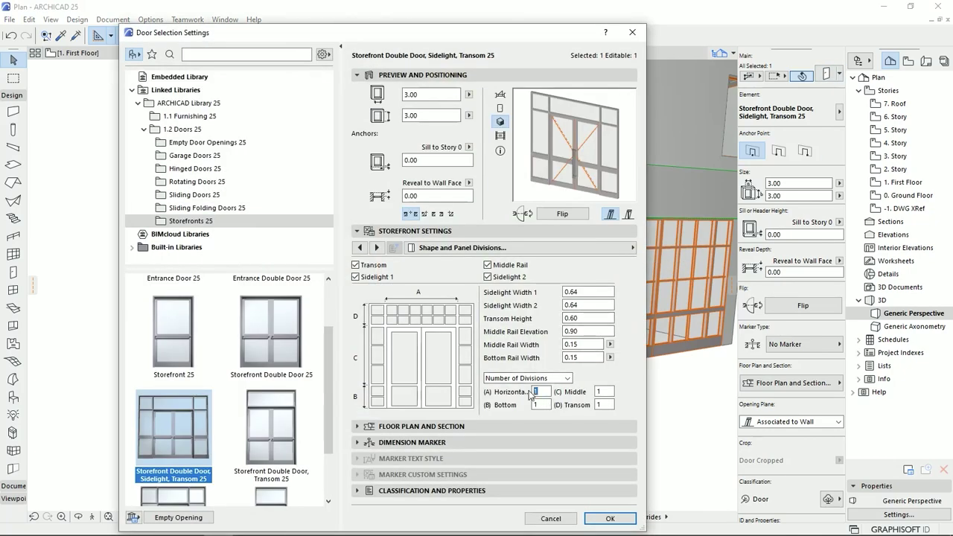
pyautogui.click(377, 247)
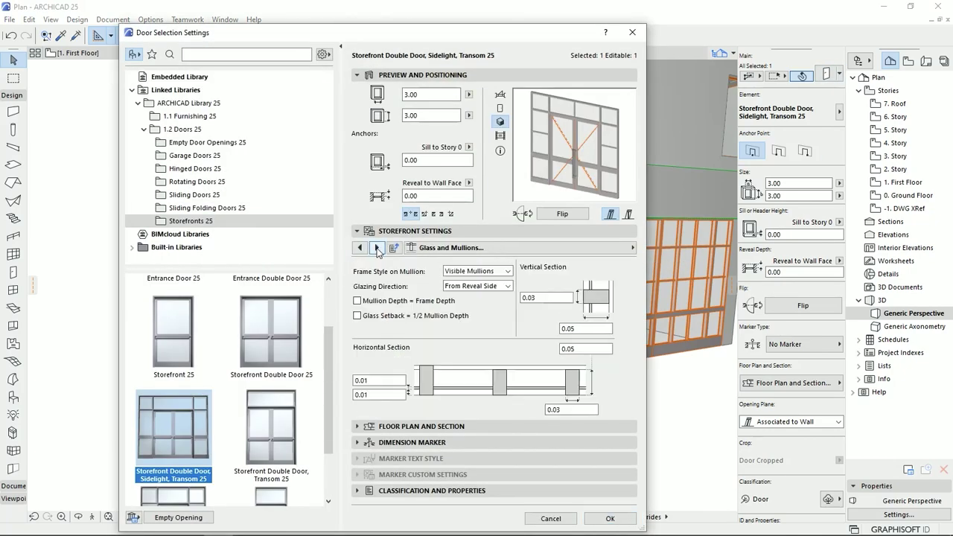
pyautogui.click(376, 247)
pyautogui.click(376, 247)
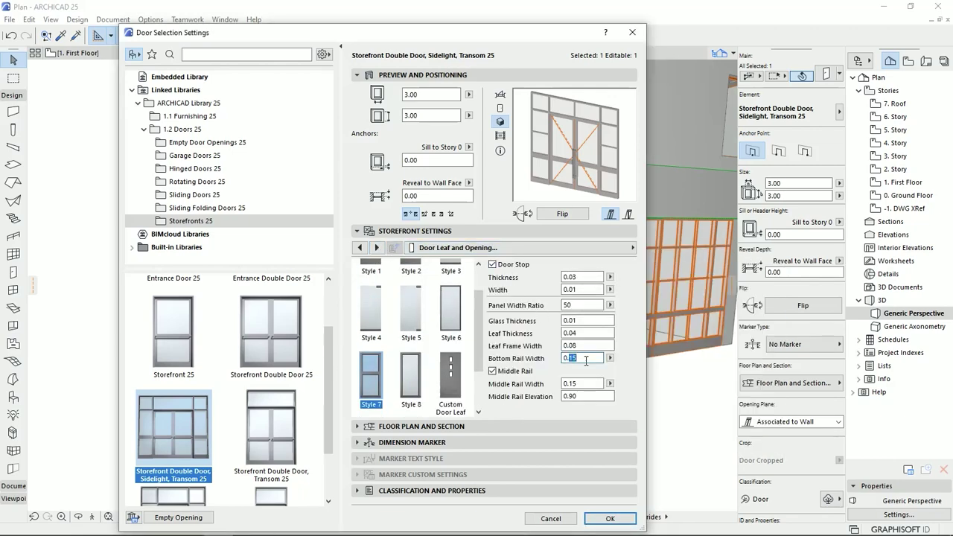
pyautogui.click(610, 518)
pyautogui.press('Escape')
pyautogui.moveTo(609, 518); pyautogui.dragTo(609, 518)
pyautogui.keyDown('shift'); pyautogui.moveTo(510, 361); pyautogui.dragTo(457, 340, button='middle'); pyautogui.keyUp('shift')
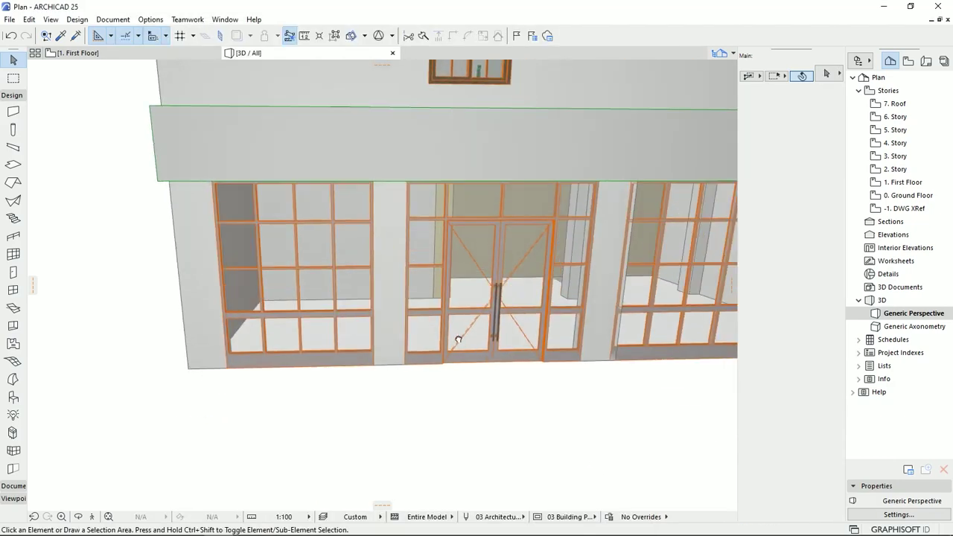
# - Make 0. Ground Floor the active story and return to the 3D view of the facade
pyautogui.press('F2')
pyautogui.click(904, 195)
pyautogui.doubleClick(903, 195)
pyautogui.click(519, 320)
pyautogui.click(519, 317)
pyautogui.click(517, 279)
pyautogui.click(505, 310)
pyautogui.click(506, 331)
pyautogui.press('F3')
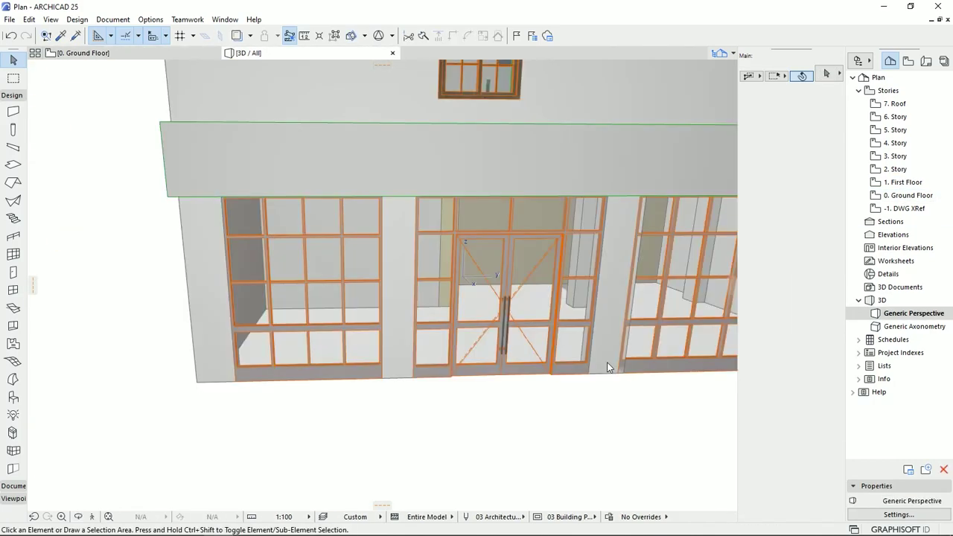
# - Try to stretch the storefront double door to the neighbouring window's edge, about 3.45 wide
pyautogui.keyDown('shift'); pyautogui.moveTo(606, 365); pyautogui.dragTo(426, 270, button='middle'); pyautogui.keyUp('shift')
pyautogui.click(301, 289)
pyautogui.moveTo(302, 291); pyautogui.dragTo(392, 293, button='middle')
pyautogui.click(368, 328)
pyautogui.click(373, 332)
pyautogui.click(69, 95)
pyautogui.write('2.8')
pyautogui.press('Return')
pyautogui.click(374, 331)
pyautogui.click(372, 332)
pyautogui.click(349, 332)
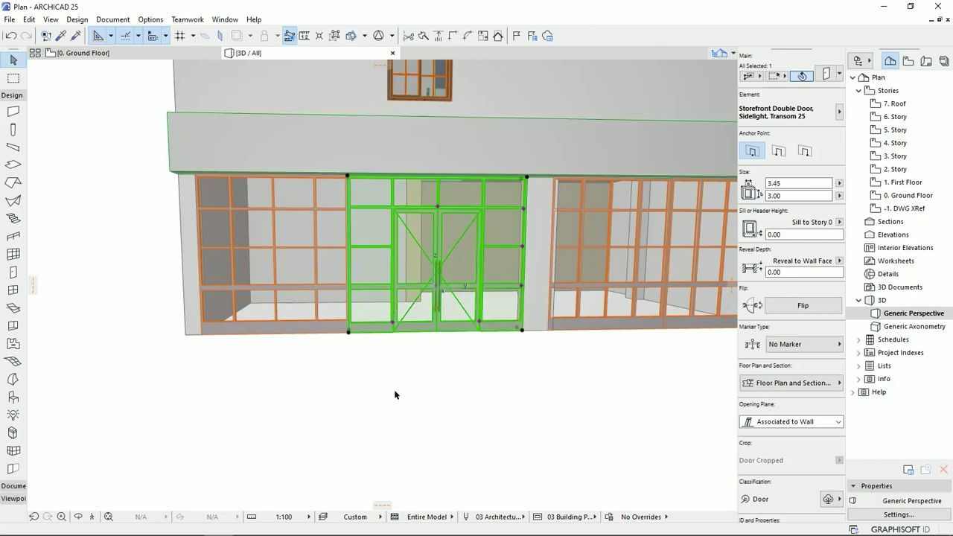
# - Resize the double door to a width of 3.10 and widen the adjoining end window to meet its edge
pyautogui.press('Escape')
pyautogui.keyDown('shift'); pyautogui.moveTo(394, 390); pyautogui.dragTo(343, 349, button='middle'); pyautogui.keyUp('shift')
pyautogui.click(342, 348)
pyautogui.click(351, 377)
pyautogui.click(349, 377)
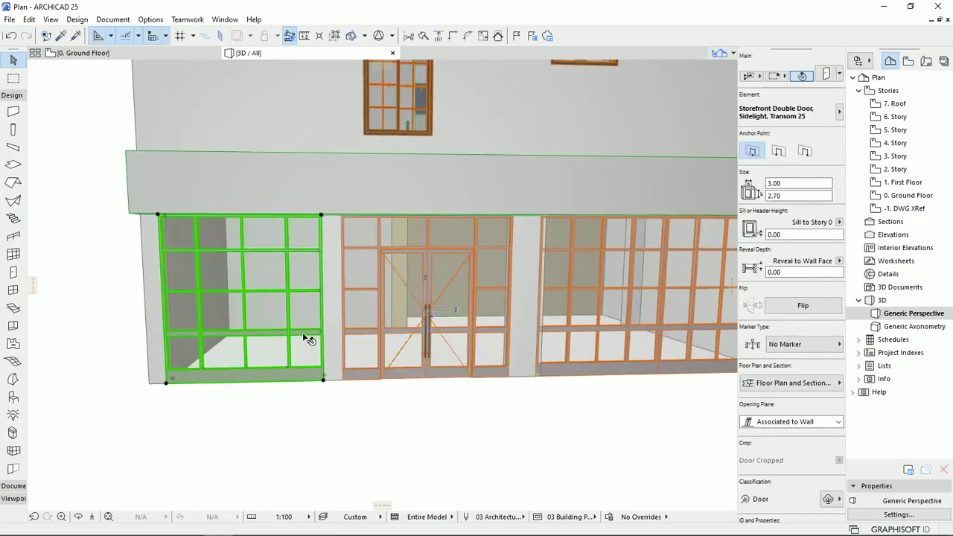
pyautogui.scroll(3, 350, 423)
pyautogui.hotkey('ctrl', 't')
pyautogui.click(608, 519)
pyautogui.press('Escape')
# - Set the mullion distance in the storefront double door's transom to 0.6
pyautogui.scroll(1, 372, 313)
pyautogui.moveTo(337, 252); pyautogui.dragTo(364, 233, button='middle')
pyautogui.click(390, 223)
pyautogui.click(468, 192)
pyautogui.scroll(3, 320, 205)
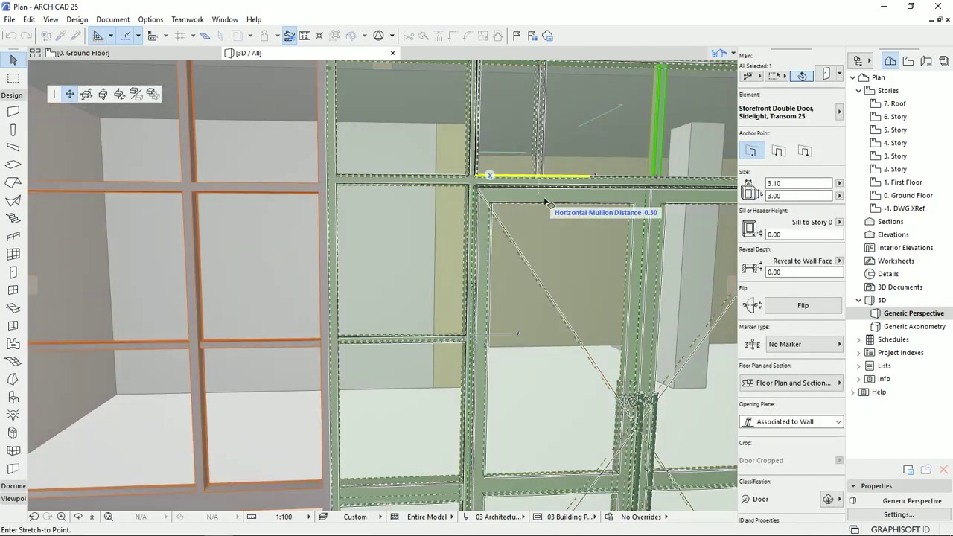
pyautogui.moveTo(714, 212); pyautogui.dragTo(521, 226, button='middle')
pyautogui.press('Escape')
pyautogui.click(587, 230)
pyautogui.click(718, 202)
pyautogui.write('.6')
pyautogui.press('Return')
pyautogui.scroll(-5, 408, 387)
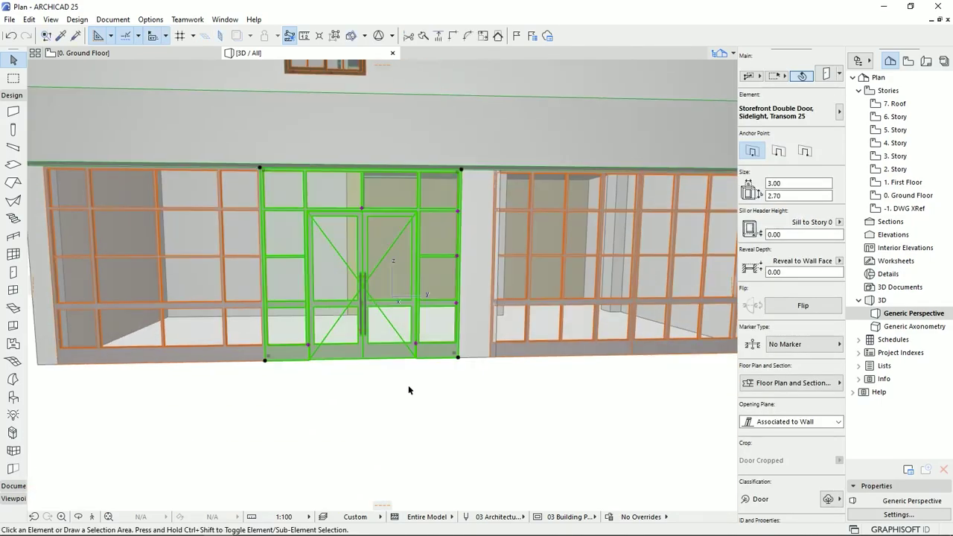
# - Stretch the middle storefront window beyond the pier so it closes the gap to the adjoining end window
pyautogui.press('Escape')
pyautogui.scroll(-1, 417, 264)
pyautogui.keyDown('shift'); pyautogui.moveTo(417, 263); pyautogui.dragTo(577, 413, button='middle'); pyautogui.keyUp('shift')
pyautogui.scroll(2, 554, 377)
pyautogui.moveTo(470, 380); pyautogui.dragTo(349, 382, button='middle')
pyautogui.click(323, 412)
pyautogui.click(325, 416)
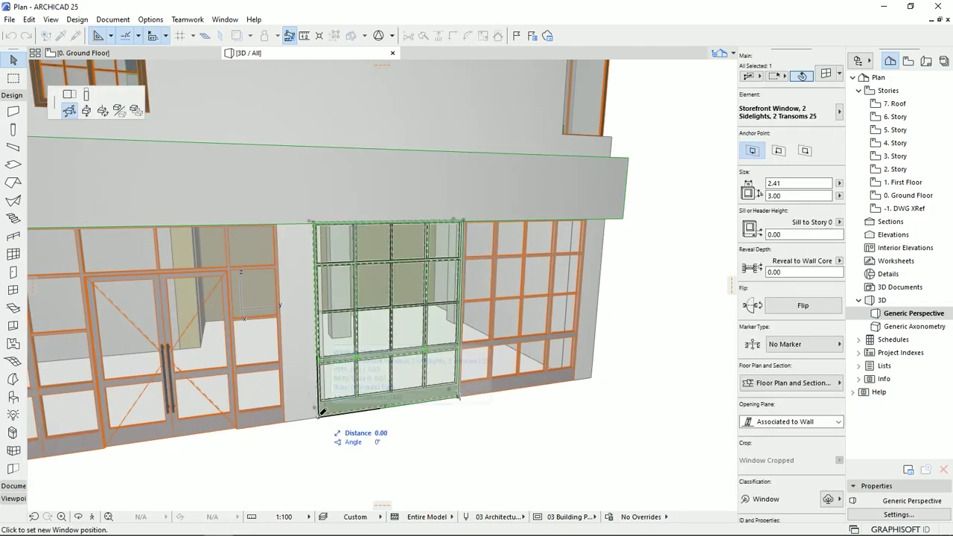
pyautogui.click(69, 94)
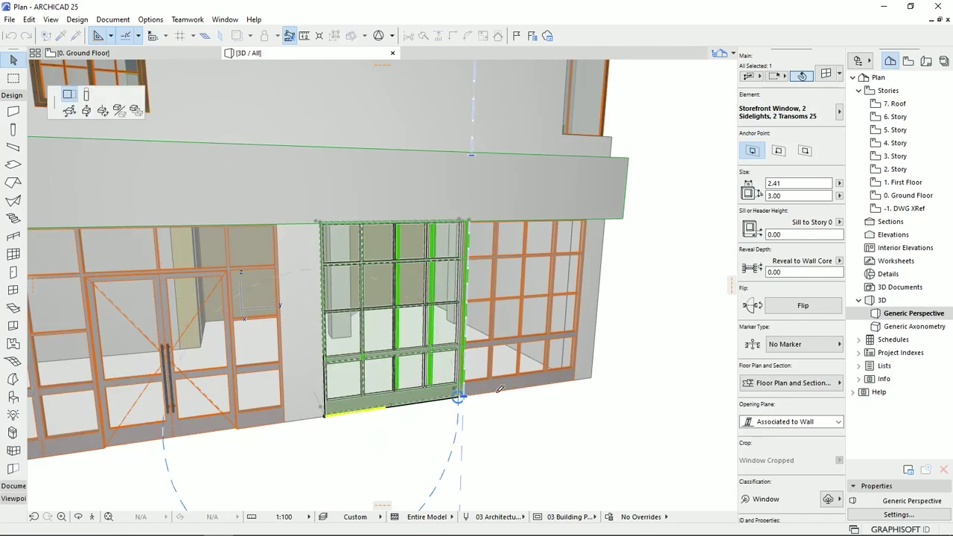
pyautogui.click(465, 395)
pyautogui.click(470, 394)
pyautogui.click(468, 395)
pyautogui.click(460, 396)
pyautogui.press('Escape')
pyautogui.scroll(-3, 439, 395)
pyautogui.moveTo(257, 476); pyautogui.dragTo(362, 454, button='middle')
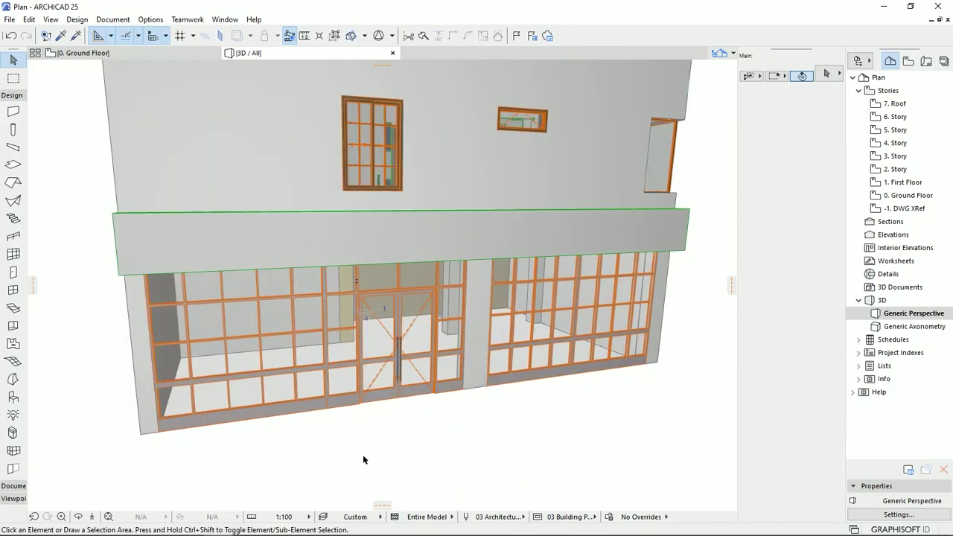
# - Assign a darker grey surface to the facade band above the storefronts
pyautogui.click(435, 224)
pyautogui.click(787, 423)
pyautogui.click(543, 483)
pyautogui.press('Escape')
pyautogui.keyDown('shift'); pyautogui.moveTo(470, 439); pyautogui.dragTo(424, 200, button='middle'); pyautogui.keyUp('shift')
# - Select all Ground Floor walls within a marquee around the plan and change their surface override
pyautogui.click(182, 56)
pyautogui.click(13, 78)
pyautogui.click(177, 143)
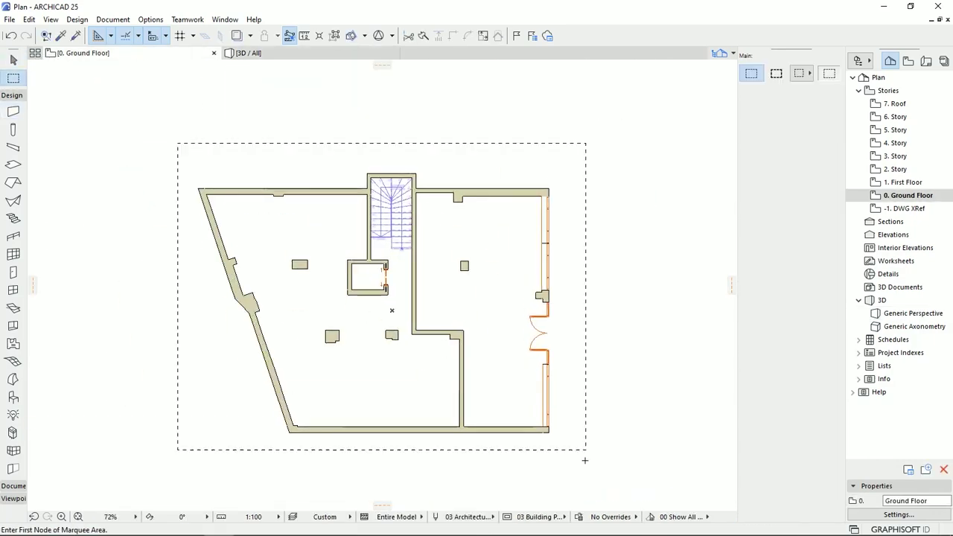
pyautogui.click(588, 455)
pyautogui.hotkey('ctrl', 'a')
pyautogui.click(13, 111)
pyautogui.hotkey('ctrl', 'a')
pyautogui.scroll(-3, 752, 452)
pyautogui.click(750, 454)
pyautogui.press('Escape')
pyautogui.press('Escape')
pyautogui.click(281, 54)
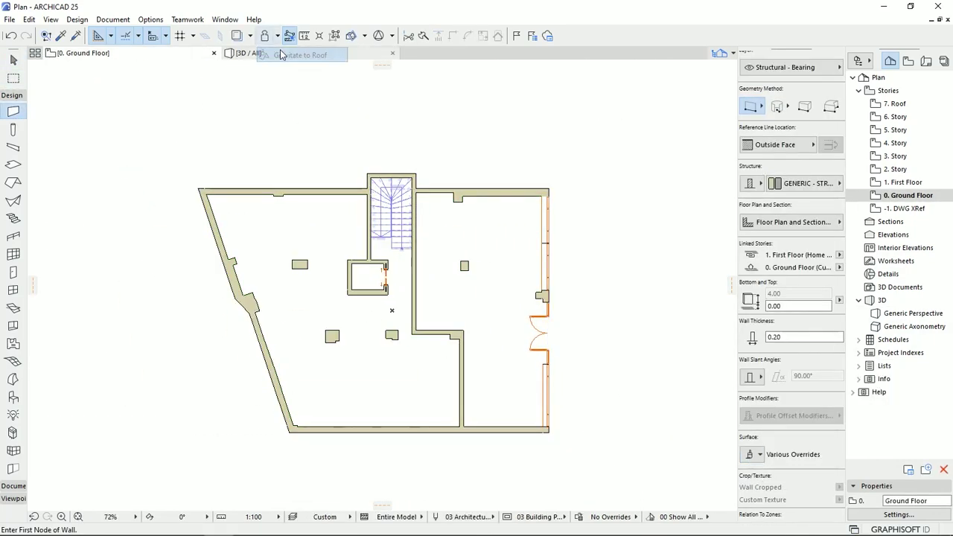
pyautogui.click(282, 55)
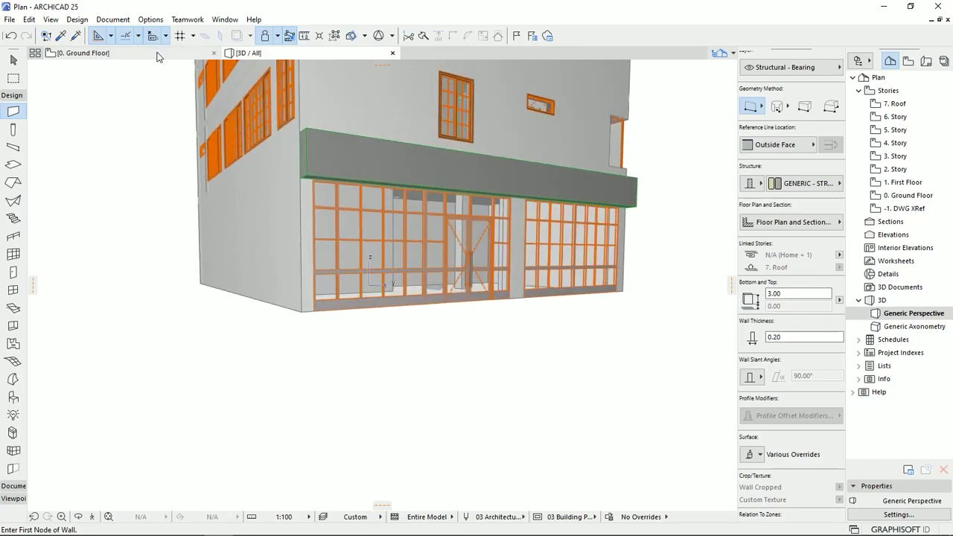
# - Create a 0.30 thick concrete floor slab on the Ground Floor following the building's walls
pyautogui.click(157, 54)
pyautogui.click(14, 165)
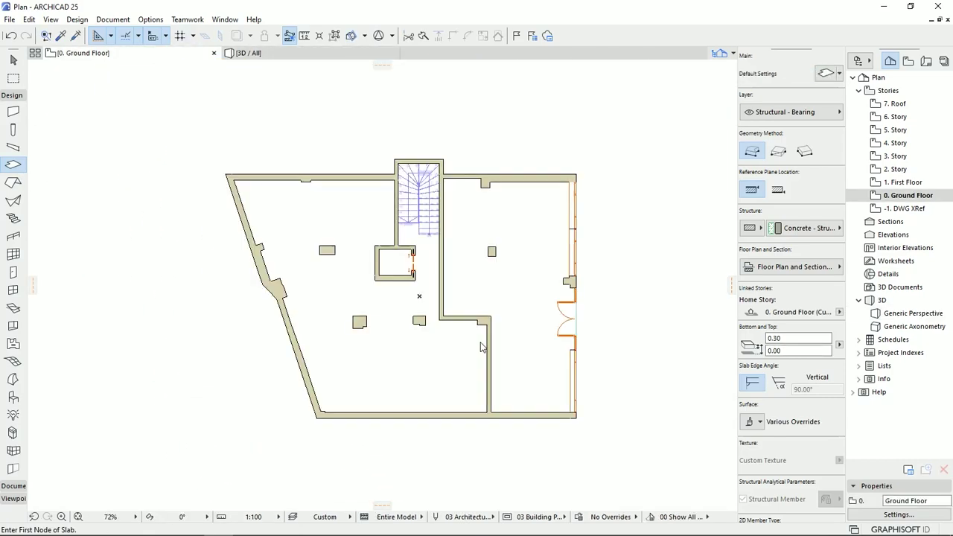
pyautogui.press('Escape')
pyautogui.moveTo(450, 370); pyautogui.dragTo(471, 322, button='middle')
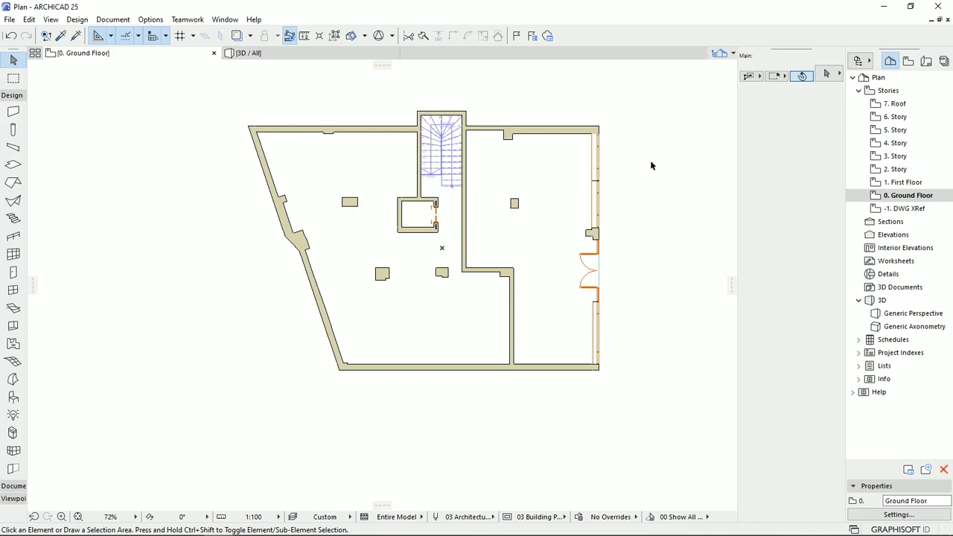
# - Select the Ground Floor slabs and examine their edges around the staircase and shop wall
pyautogui.scroll(4, 477, 158)
pyautogui.click(488, 214)
pyautogui.scroll(10, 449, 78)
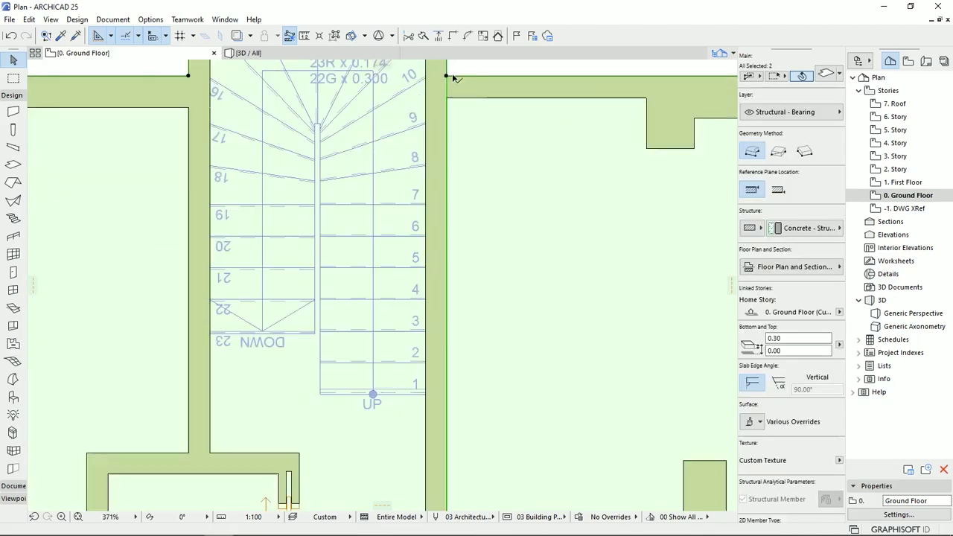
pyautogui.scroll(-10, 431, 103)
pyautogui.scroll(8, 437, 266)
pyautogui.scroll(4, 428, 254)
pyautogui.scroll(-15, 428, 253)
pyautogui.press('Escape')
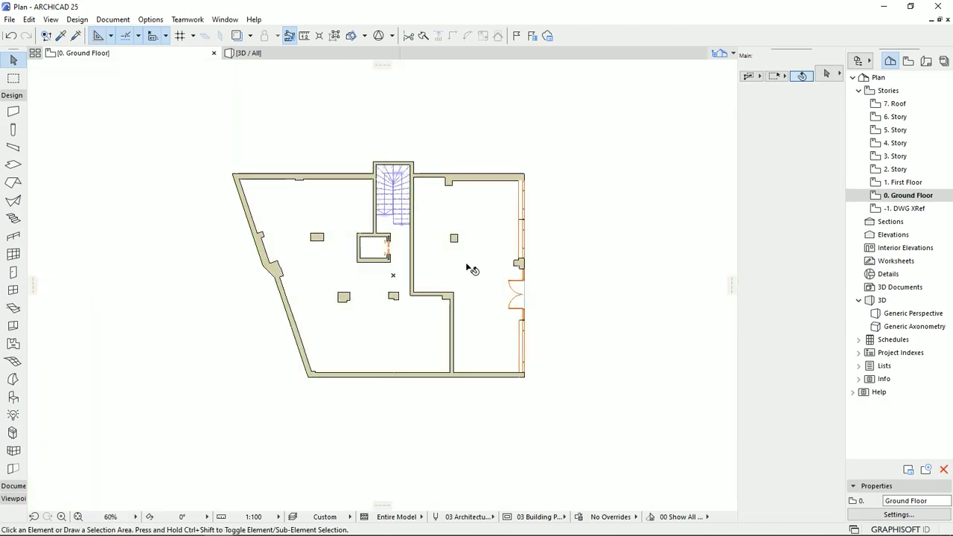
# - Examine the storefront, the facade band and the slab edge at its base in the 3D view
pyautogui.moveTo(476, 249); pyautogui.dragTo(534, 244, button='middle')
pyautogui.scroll(3, 534, 244)
pyautogui.click(328, 53)
pyautogui.keyDown('shift'); pyautogui.moveTo(461, 282); pyautogui.dragTo(294, 328, button='middle'); pyautogui.keyUp('shift')
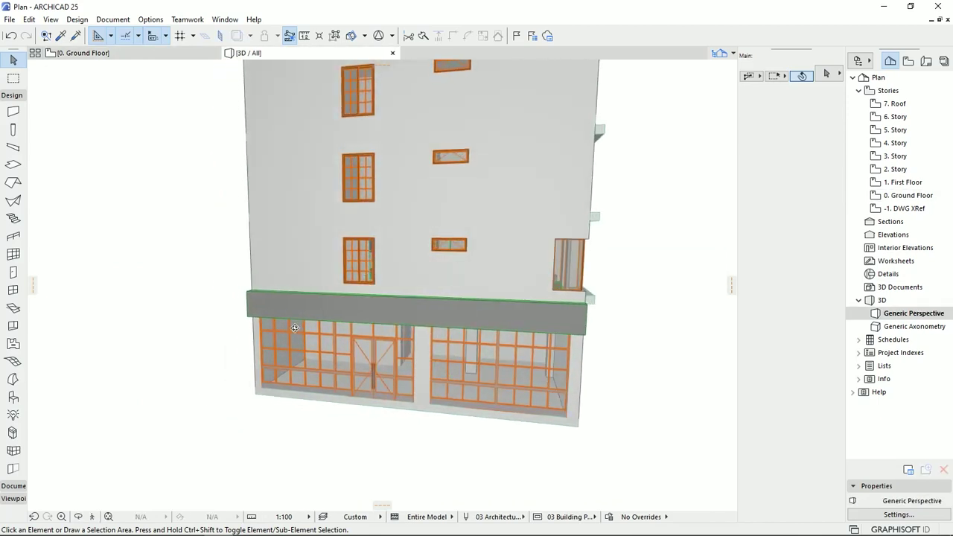
pyautogui.scroll(8, 480, 354)
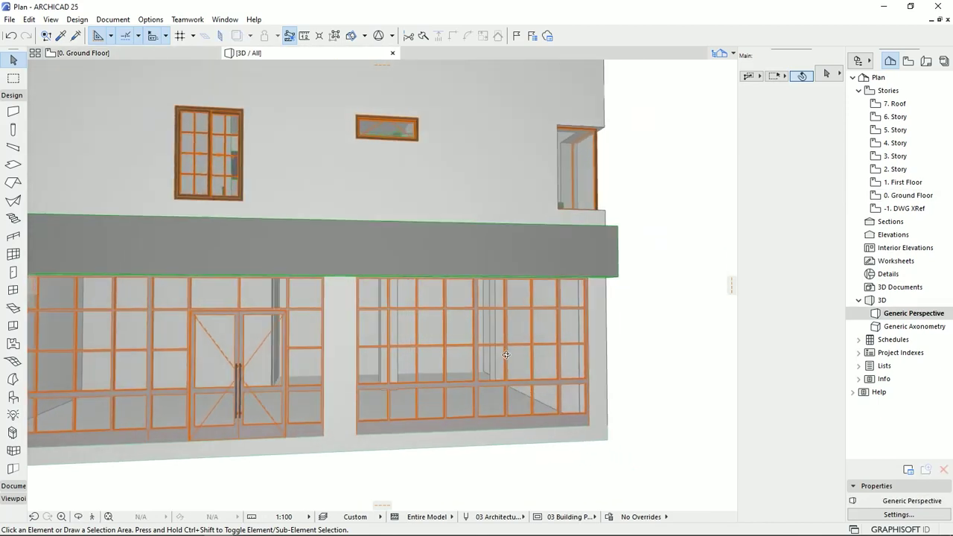
pyautogui.keyDown('shift'); pyautogui.moveTo(369, 352); pyautogui.dragTo(467, 350, button='middle'); pyautogui.keyUp('shift')
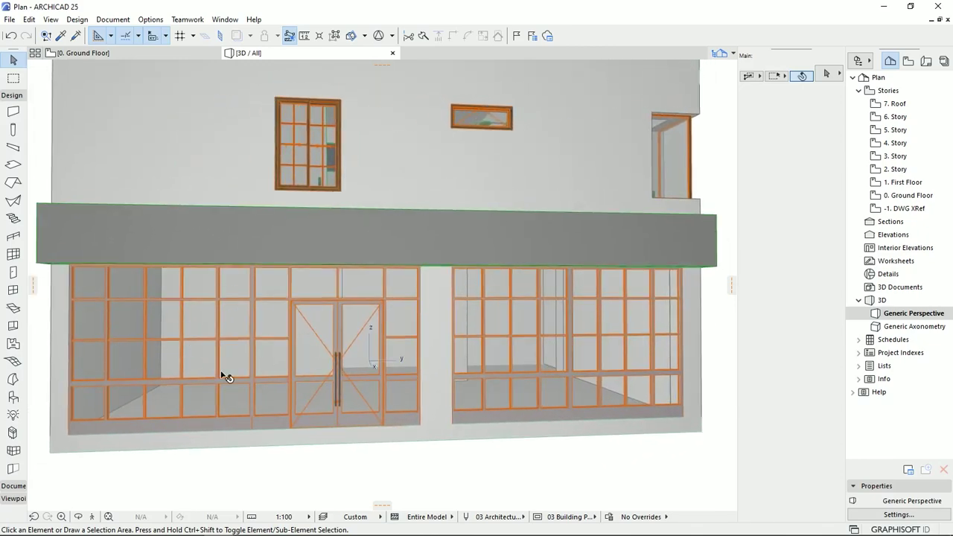
pyautogui.keyDown('shift'); pyautogui.moveTo(473, 351); pyautogui.dragTo(364, 260, button='middle'); pyautogui.keyUp('shift')
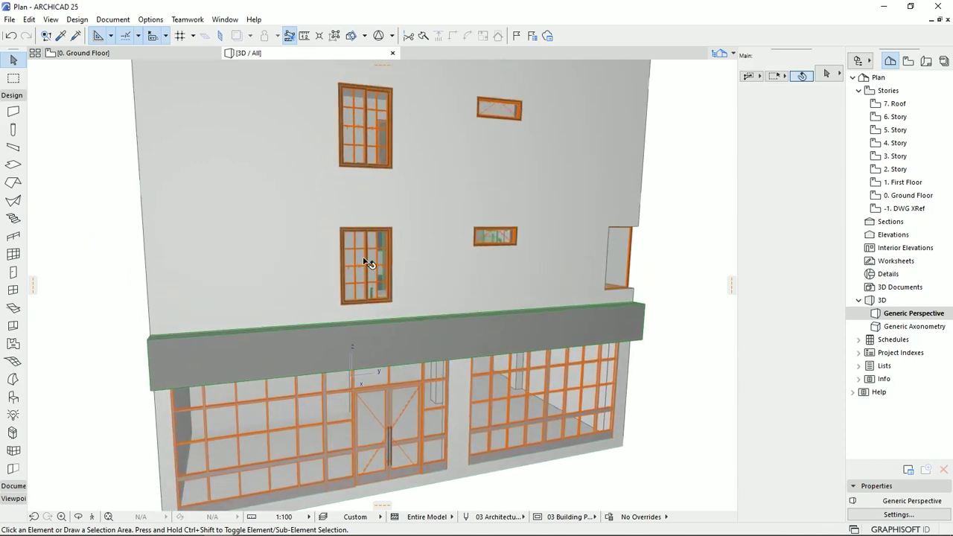
pyautogui.keyDown('shift'); pyautogui.moveTo(359, 152); pyautogui.dragTo(400, 141, button='middle'); pyautogui.keyUp('shift')
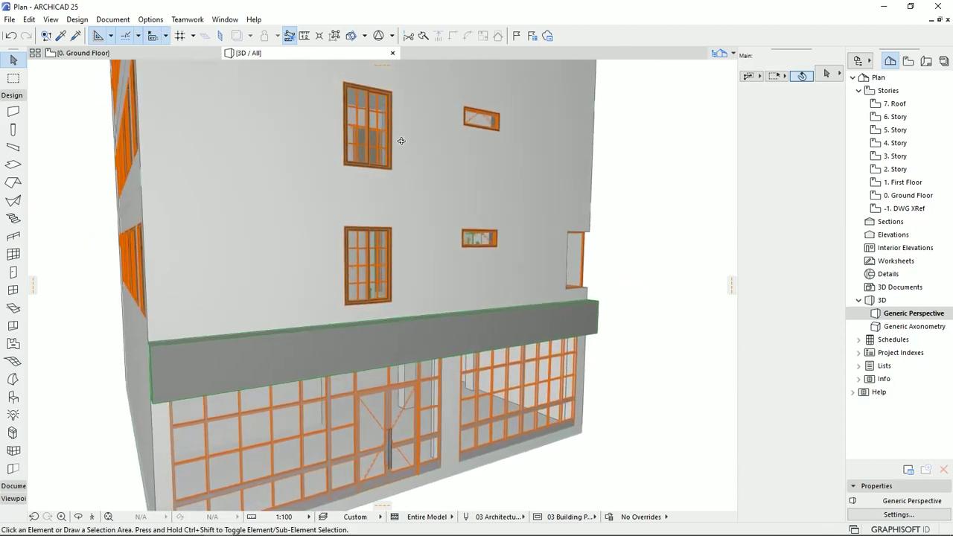
pyautogui.keyDown('shift'); pyautogui.moveTo(390, 146); pyautogui.dragTo(386, 139, button='middle'); pyautogui.keyUp('shift')
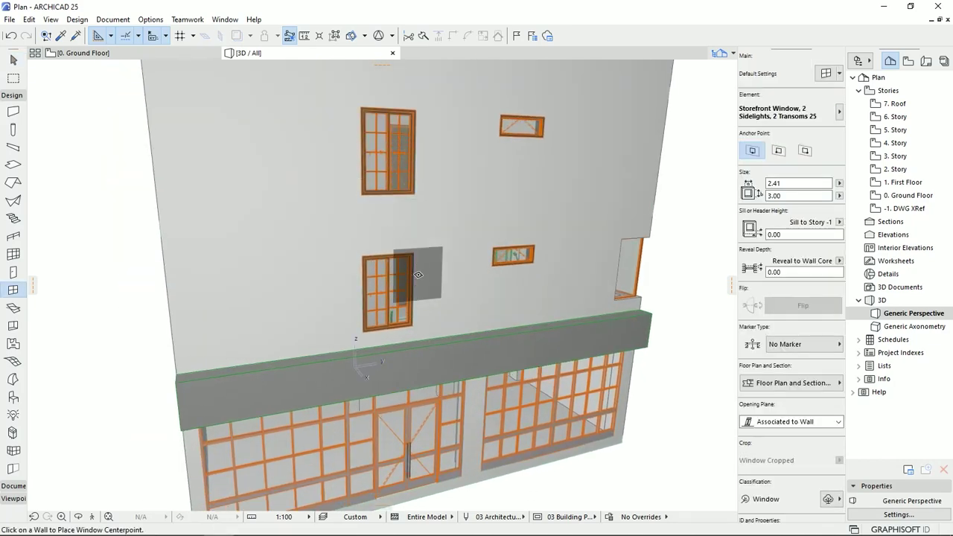
pyautogui.moveTo(418, 275); pyautogui.dragTo(395, 171, button='middle')
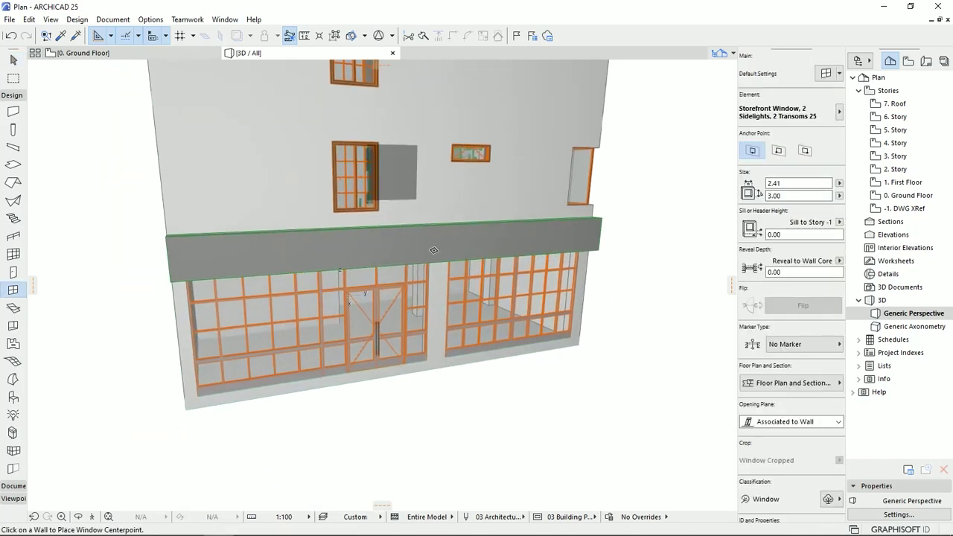
pyautogui.keyDown('shift'); pyautogui.moveTo(518, 277); pyautogui.dragTo(527, 298, button='middle'); pyautogui.keyUp('shift')
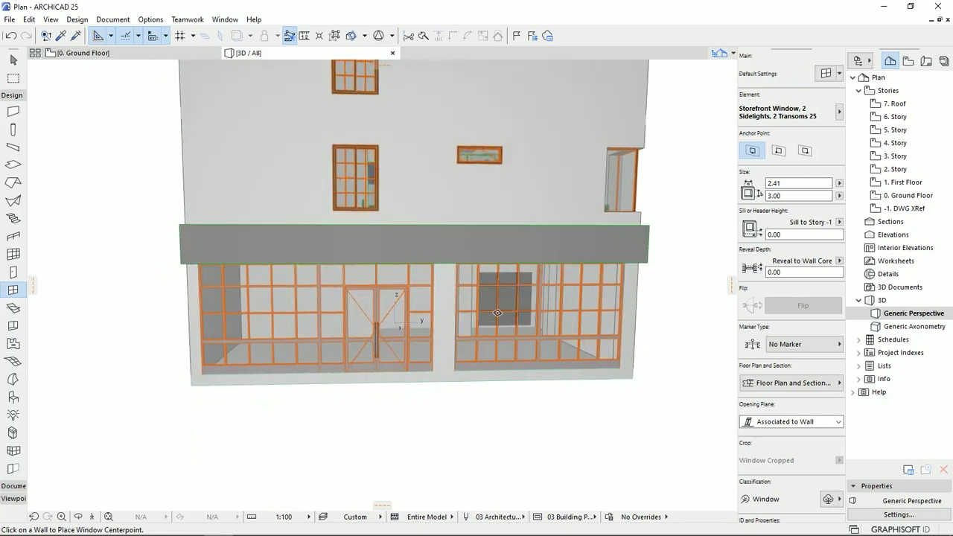
pyautogui.keyDown('shift'); pyautogui.moveTo(530, 319); pyautogui.dragTo(513, 339, button='middle'); pyautogui.keyUp('shift')
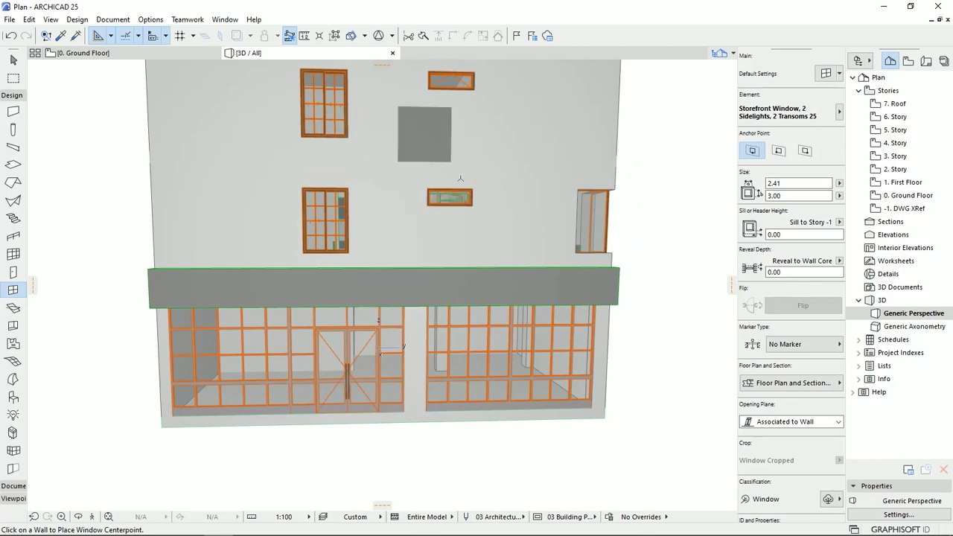
pyautogui.press('Escape')
# - Examine the whole apartment building in 3D from the storefront side and the balcony side
pyautogui.scroll(-5, 309, 246)
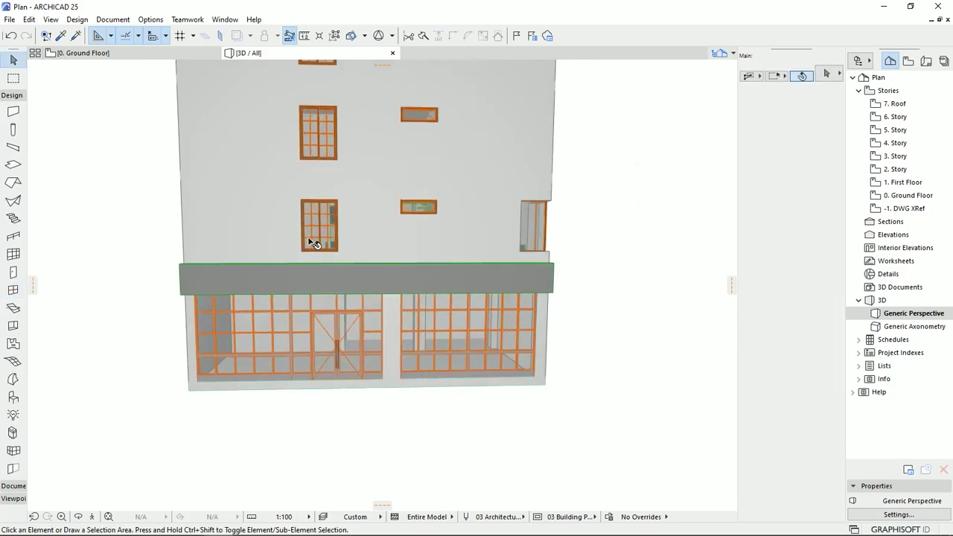
pyautogui.keyDown('shift'); pyautogui.moveTo(344, 216); pyautogui.dragTo(272, 349, button='middle'); pyautogui.keyUp('shift')
pyautogui.keyDown('shift'); pyautogui.moveTo(408, 375); pyautogui.dragTo(296, 415, button='middle'); pyautogui.keyUp('shift')
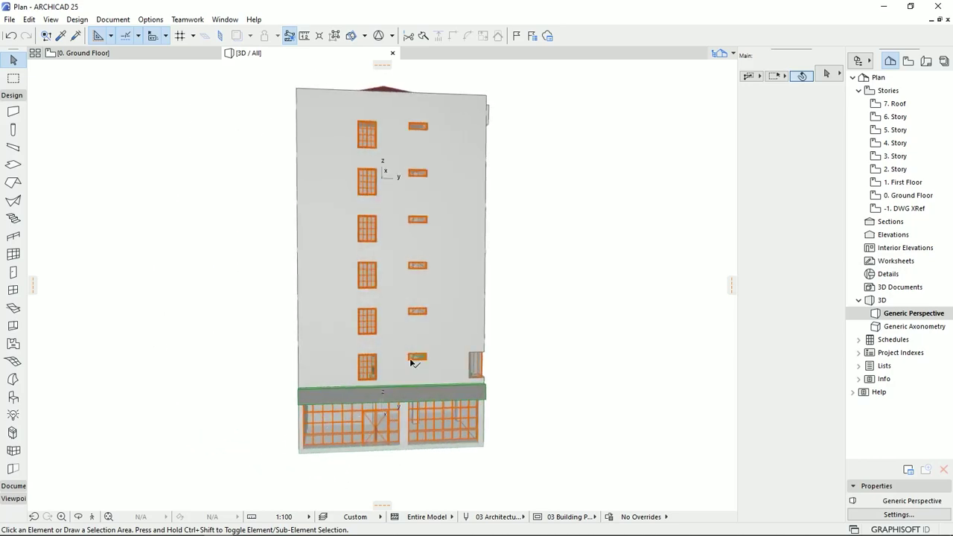
pyautogui.keyDown('shift'); pyautogui.moveTo(424, 349); pyautogui.dragTo(298, 451, button='middle'); pyautogui.keyUp('shift')
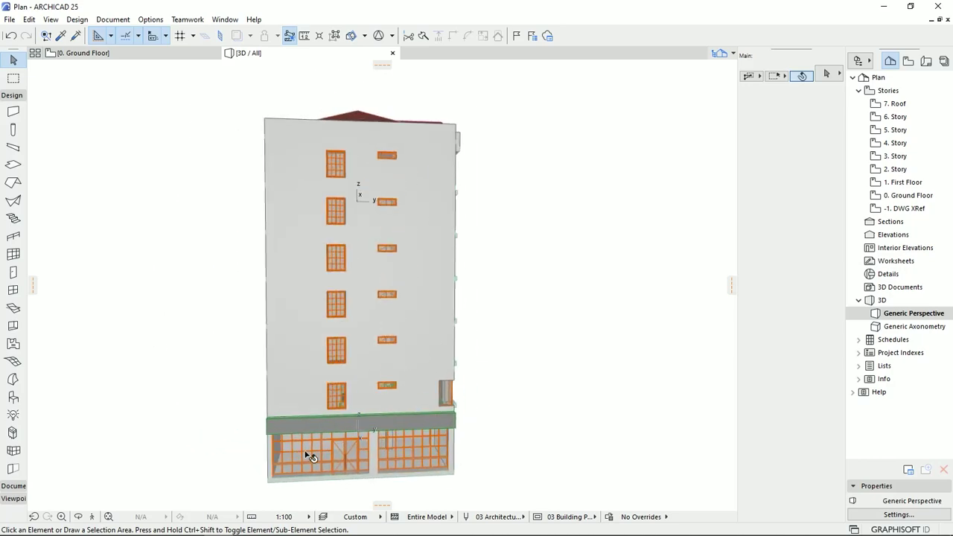
pyautogui.keyDown('shift'); pyautogui.moveTo(405, 348); pyautogui.dragTo(166, 330, button='middle'); pyautogui.keyUp('shift')
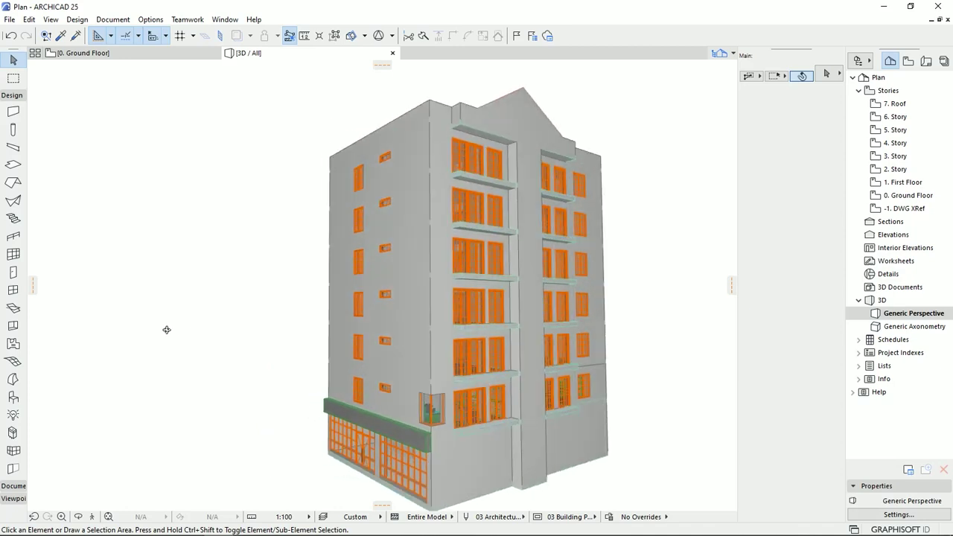
pyautogui.moveTo(588, 373); pyautogui.dragTo(444, 328, button='middle')
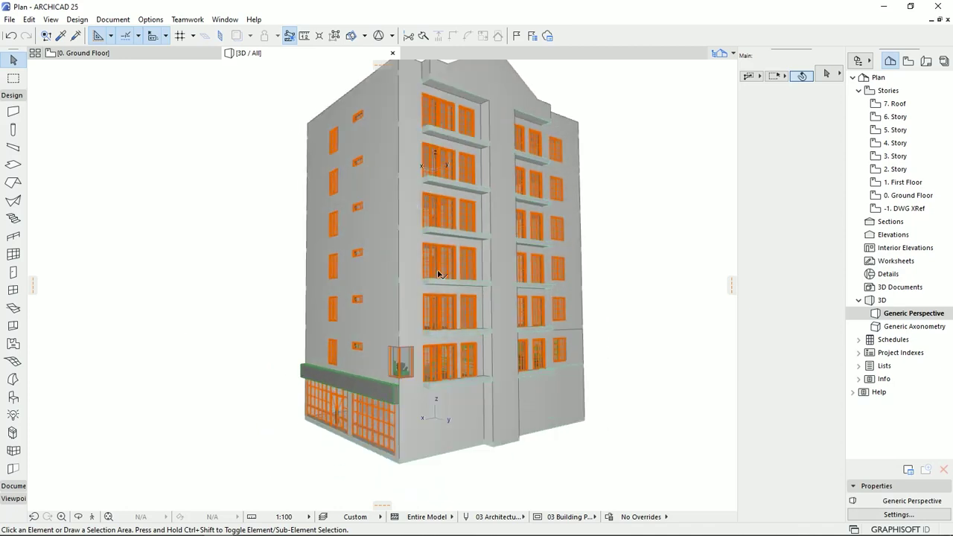
pyautogui.keyDown('shift'); pyautogui.moveTo(402, 288); pyautogui.dragTo(358, 354, button='middle'); pyautogui.keyUp('shift')
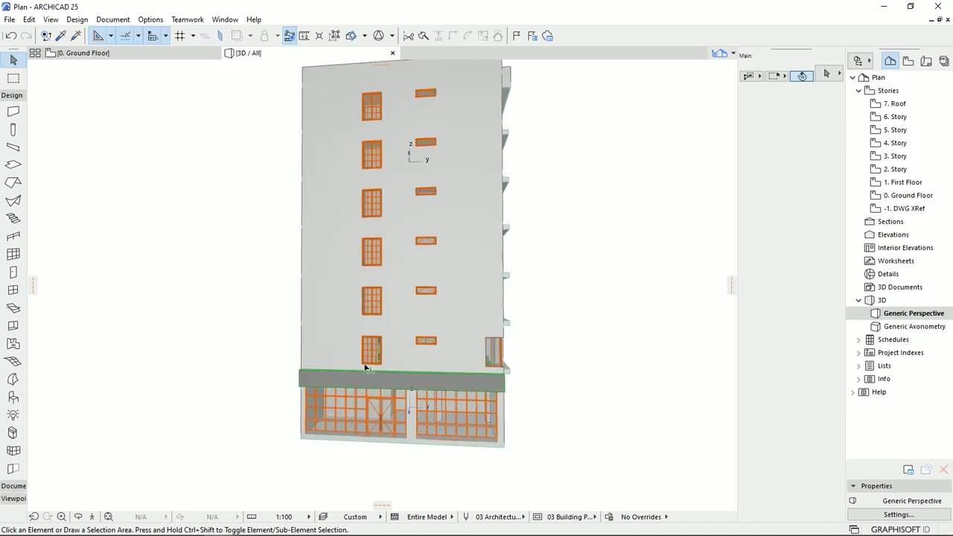
pyautogui.keyDown('shift'); pyautogui.moveTo(372, 113); pyautogui.dragTo(401, 131, button='middle'); pyautogui.keyUp('shift')
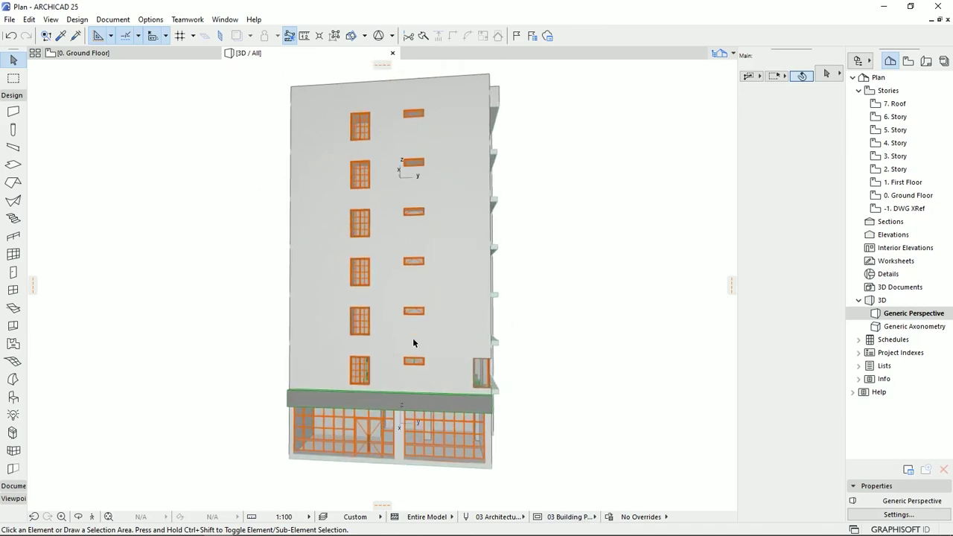
# - Examine the side facade above the storefront and the corner where it meets the balcony facade in 3D
pyautogui.keyDown('shift'); pyautogui.moveTo(428, 347); pyautogui.dragTo(533, 358, button='middle'); pyautogui.keyUp('shift')
pyautogui.keyDown('shift'); pyautogui.moveTo(431, 332); pyautogui.dragTo(422, 363, button='middle'); pyautogui.keyUp('shift')
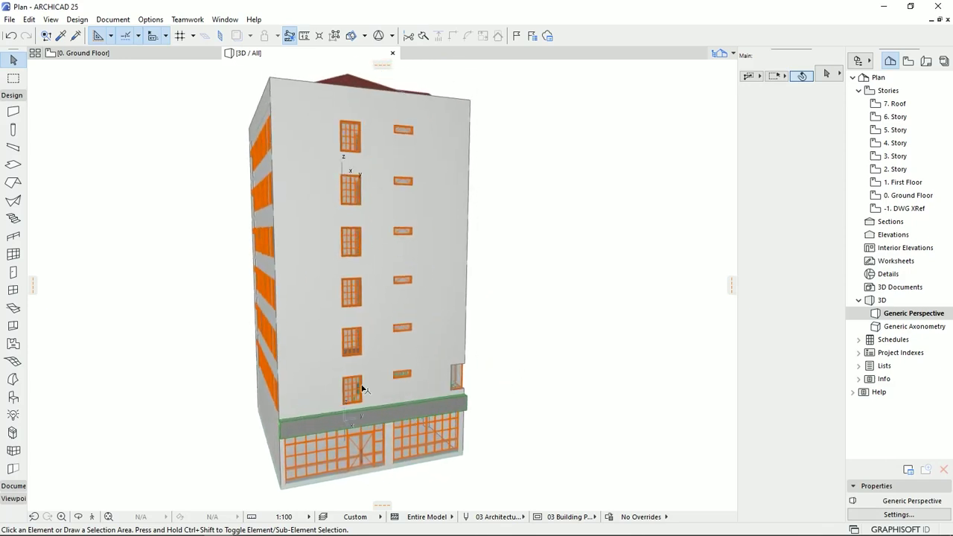
pyautogui.scroll(3, 413, 378)
pyautogui.keyDown('shift'); pyautogui.moveTo(417, 384); pyautogui.dragTo(208, 370, button='middle'); pyautogui.keyUp('shift')
pyautogui.moveTo(424, 436); pyautogui.dragTo(364, 370, button='middle')
pyautogui.scroll(1, 407, 357)
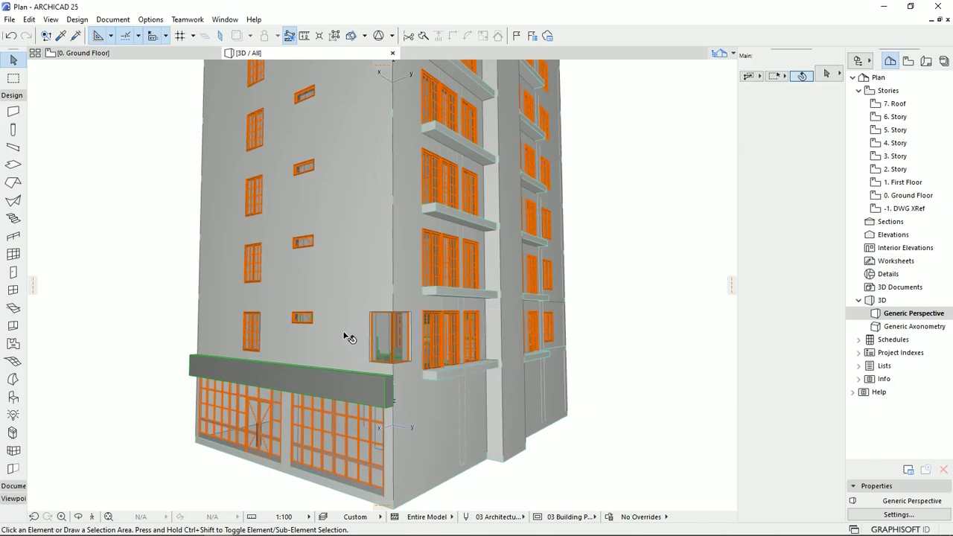
# - Delete the sliding door nearest the corner window from the First Floor living room's balcony wall
pyautogui.click(132, 55)
pyautogui.doubleClick(901, 183)
pyautogui.scroll(4, 564, 111)
pyautogui.moveTo(564, 112); pyautogui.dragTo(555, 205, button='middle')
pyautogui.click(555, 204)
pyautogui.moveTo(411, 142); pyautogui.dragTo(397, 166, button='middle')
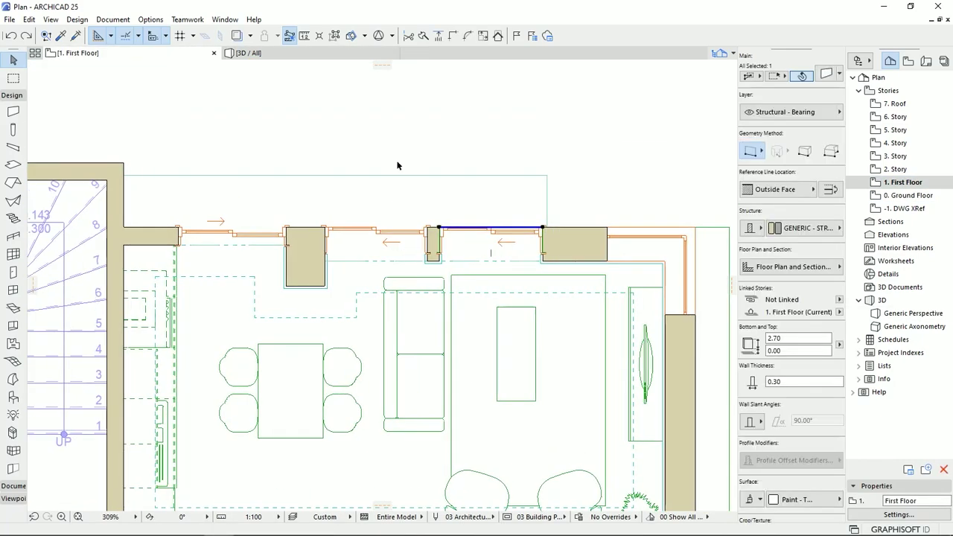
pyautogui.scroll(3, 535, 249)
pyautogui.click(554, 232)
pyautogui.press('Delete')
pyautogui.scroll(-2, 553, 257)
pyautogui.scroll(4, 519, 279)
pyautogui.click(553, 287)
pyautogui.moveTo(590, 312); pyautogui.dragTo(547, 328, button='middle')
pyautogui.press('Escape')
# - Adjust the end edge of the balcony slab outside the round-table living room and measure its gap to the sliding door
pyautogui.scroll(-7, 442, 316)
pyautogui.moveTo(460, 310); pyautogui.dragTo(670, 246, button='middle')
pyautogui.scroll(-2, 595, 239)
pyautogui.press('m')
pyautogui.press('Escape')
pyautogui.scroll(3, 269, 228)
pyautogui.click(267, 218)
pyautogui.click(267, 217)
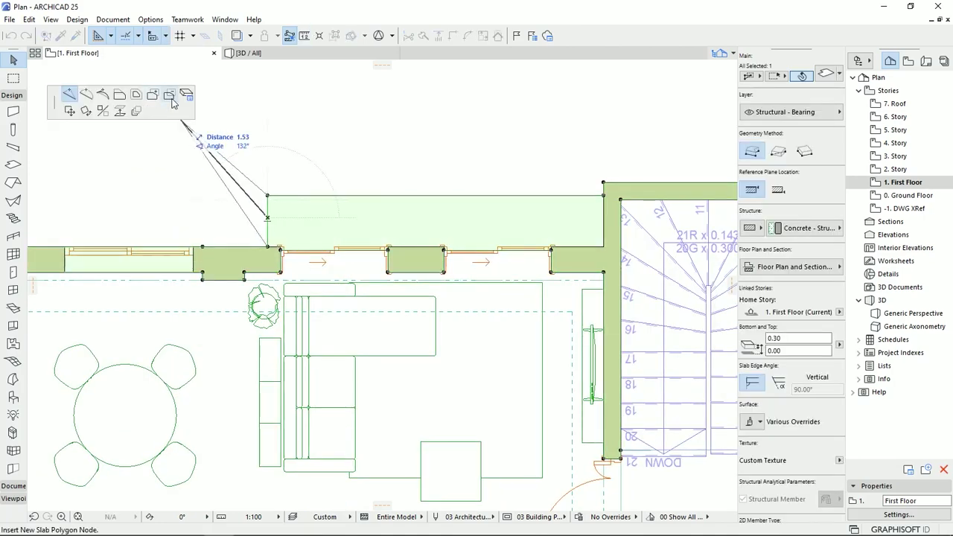
pyautogui.click(272, 217)
pyautogui.press('Escape')
pyautogui.moveTo(273, 217); pyautogui.dragTo(210, 241, button='middle')
pyautogui.press('m')
pyautogui.press('Escape')
# - Offset the free end edge of the other First Floor balcony slab inward towards the remaining sliding doors
pyautogui.moveTo(568, 260); pyautogui.dragTo(149, 268, button='middle')
pyautogui.click(546, 249)
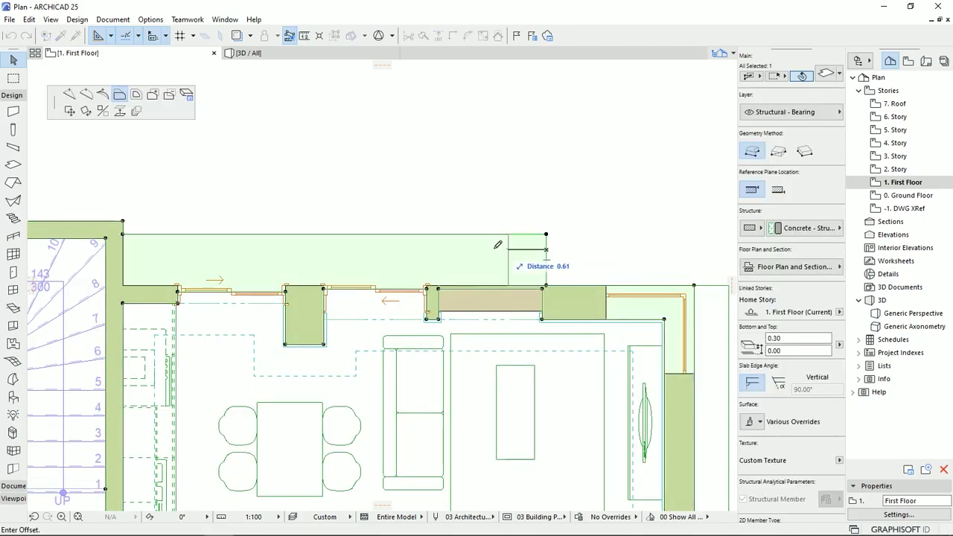
pyautogui.write('3.9-')
pyautogui.press('Return')
pyautogui.press('Escape')
# - Set the window default to the basic Window 25 type
pyautogui.moveTo(499, 245); pyautogui.dragTo(533, 179, button='middle')
pyautogui.scroll(-4, 527, 235)
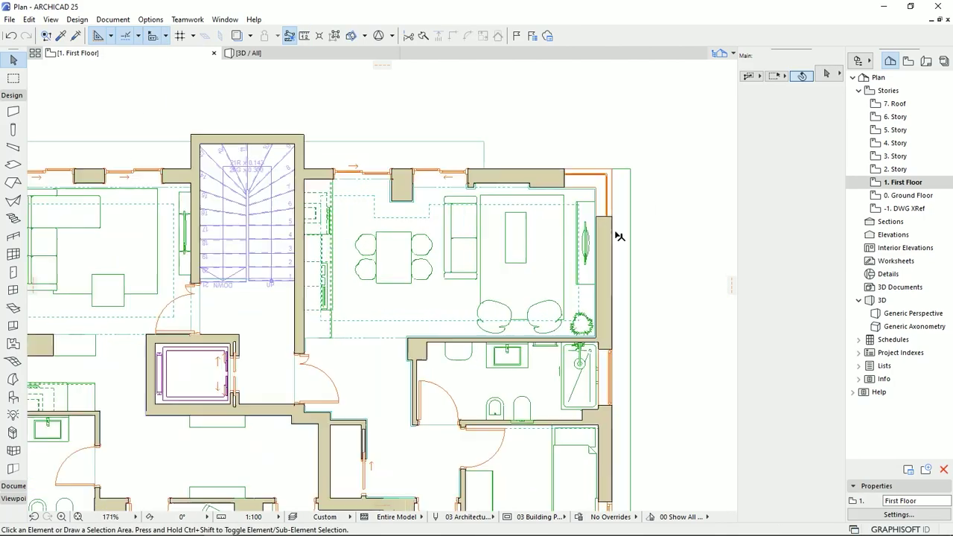
pyautogui.scroll(2, 617, 239)
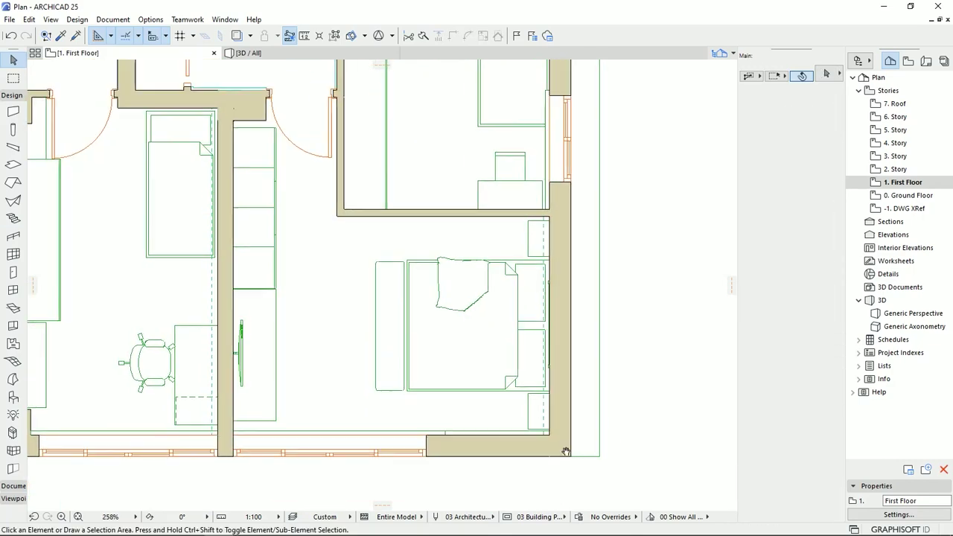
pyautogui.click(492, 446)
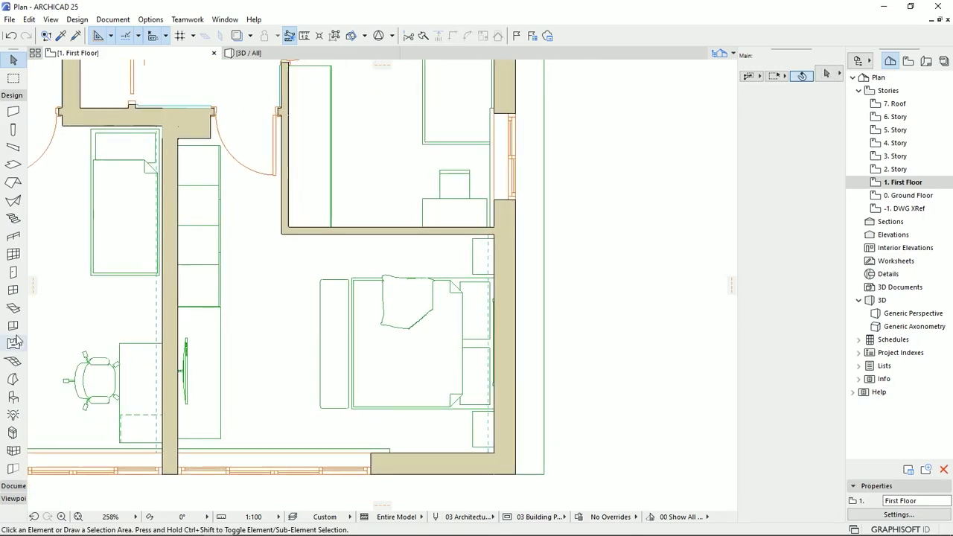
pyautogui.doubleClick(13, 289)
pyautogui.click(326, 177)
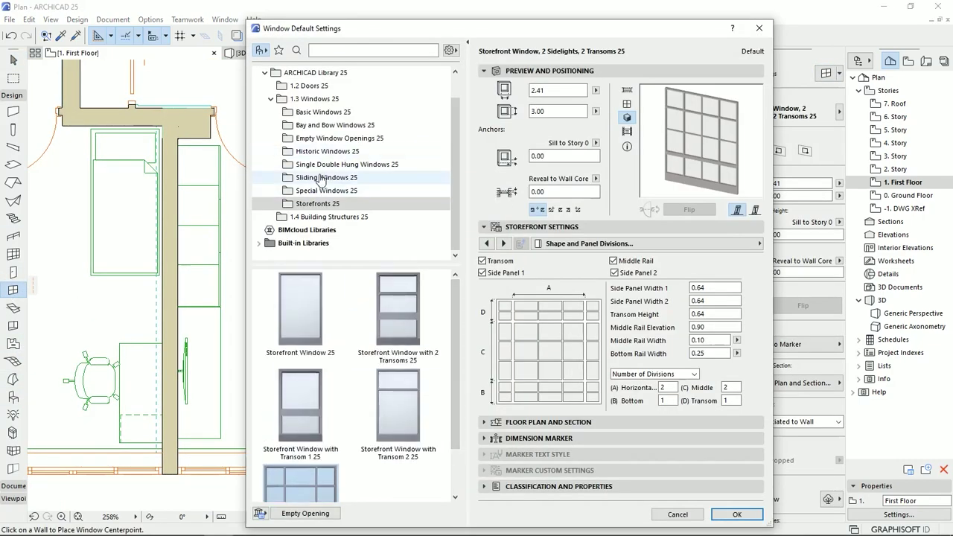
pyautogui.click(323, 111)
pyautogui.moveTo(454, 298); pyautogui.dragTo(453, 360)
pyautogui.click(303, 409)
pyautogui.click(736, 514)
# - Place a 0.55 × 1.50 window in the corner bedroom's outer wall and move it against the partition beside the bedside table
pyautogui.click(442, 291)
pyautogui.scroll(4, 417, 269)
pyautogui.press('Escape')
pyautogui.click(481, 261)
pyautogui.click(445, 318)
pyautogui.scroll(3, 459, 319)
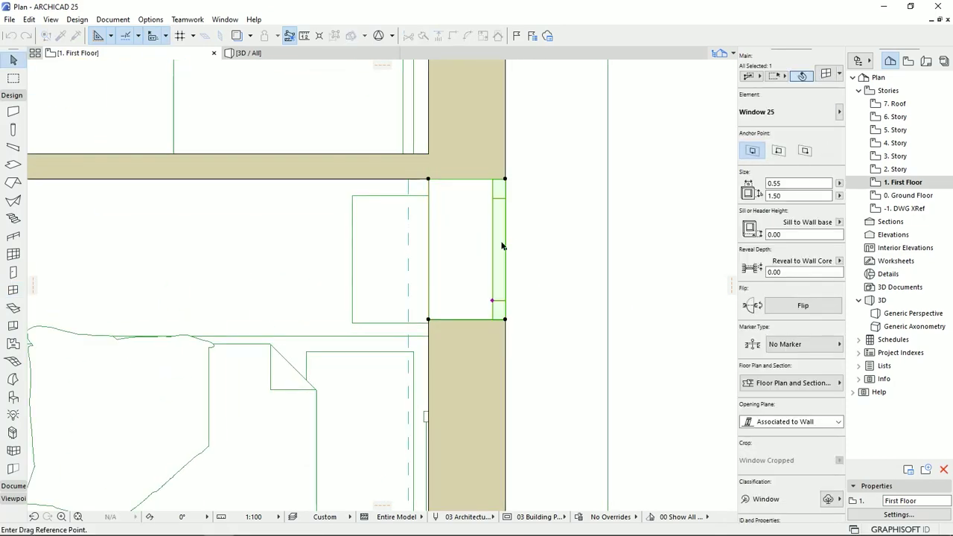
pyautogui.click(505, 182)
pyautogui.scroll(-6, 512, 213)
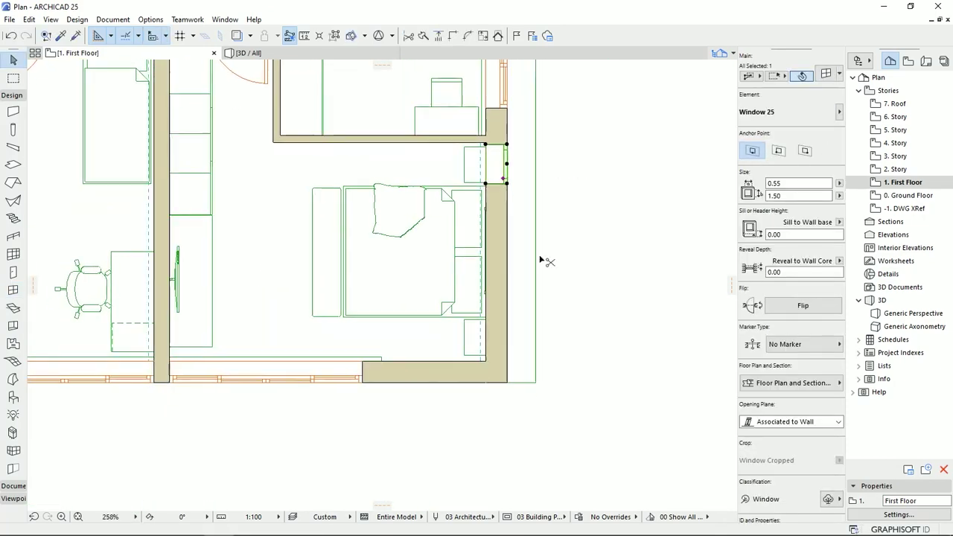
# - Place a 0.55 × 1.50 window in the living room's outer wall beside the plant and adjust its position
pyautogui.scroll(4, 523, 236)
pyautogui.click(555, 210)
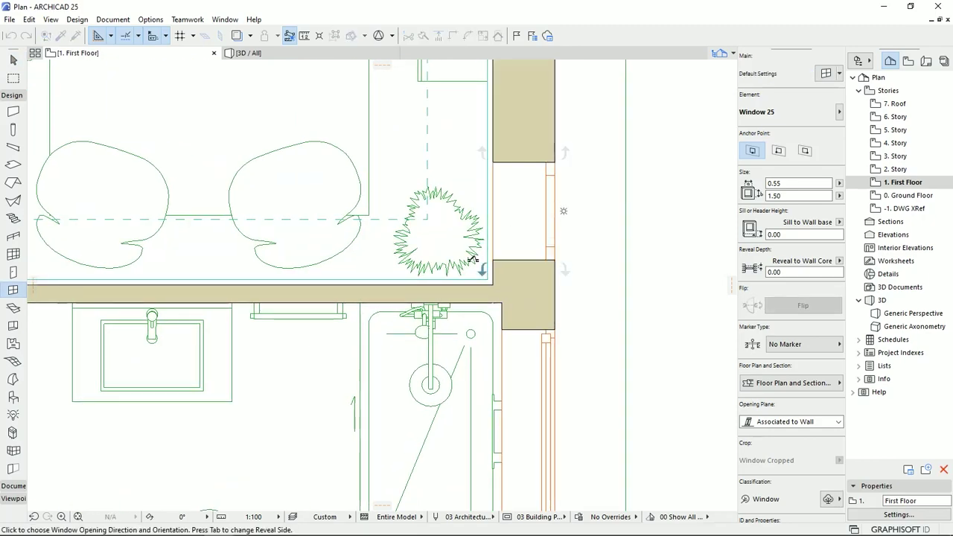
pyautogui.click(511, 228)
pyautogui.click(556, 258)
pyautogui.hotkey('ctrl', 'd')
pyautogui.click(556, 259)
# - Move the TV and its stand about 0.48 m along the living room's outer wall towards the plant
pyautogui.scroll(-3, 556, 277)
pyautogui.click(497, 246)
pyautogui.hotkey('ctrl', 'd')
pyautogui.click(522, 108)
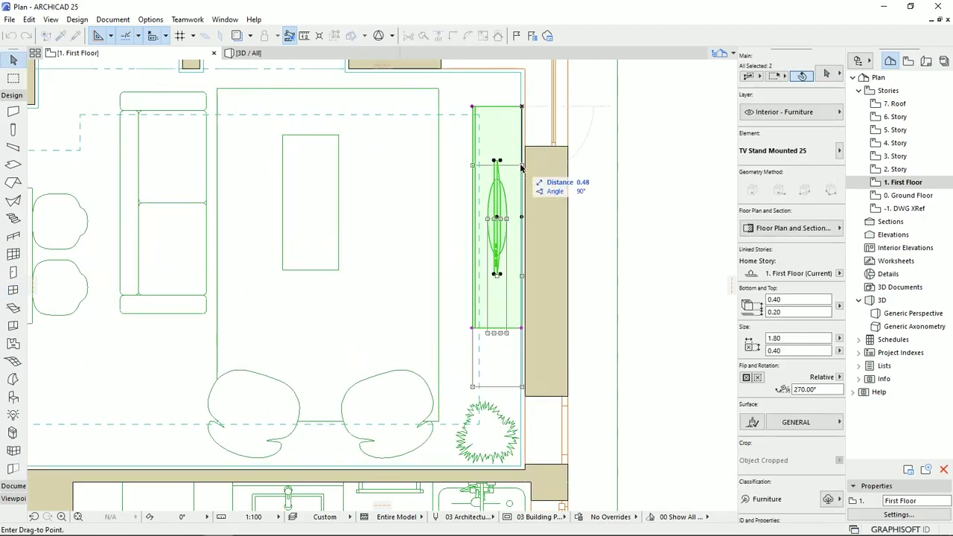
pyautogui.click(523, 166)
# - Set the narrow living room window's sill height to 0.38 and its height to 1.72 in the 3D view
pyautogui.scroll(-3, 554, 223)
pyautogui.click(562, 242)
pyautogui.press('Escape')
pyautogui.click(230, 55)
pyautogui.scroll(-3, 552, 237)
pyautogui.scroll(2, 552, 237)
pyautogui.click(559, 244)
pyautogui.hotkey('ctrl', '9')
pyautogui.click(563, 235)
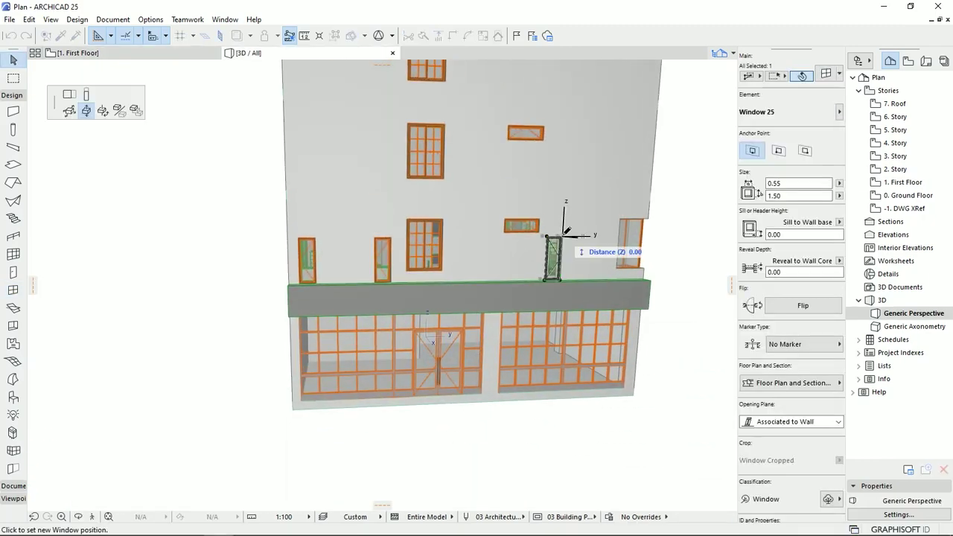
pyautogui.press('Escape')
# - Apply the 0.55 × 1.72 size and 0.38 sill to the other narrow First Floor windows above the facade band
pyautogui.scroll(-2, 483, 402)
pyautogui.keyDown('shift'); pyautogui.moveTo(483, 402); pyautogui.dragTo(437, 338, button='middle'); pyautogui.keyUp('shift')
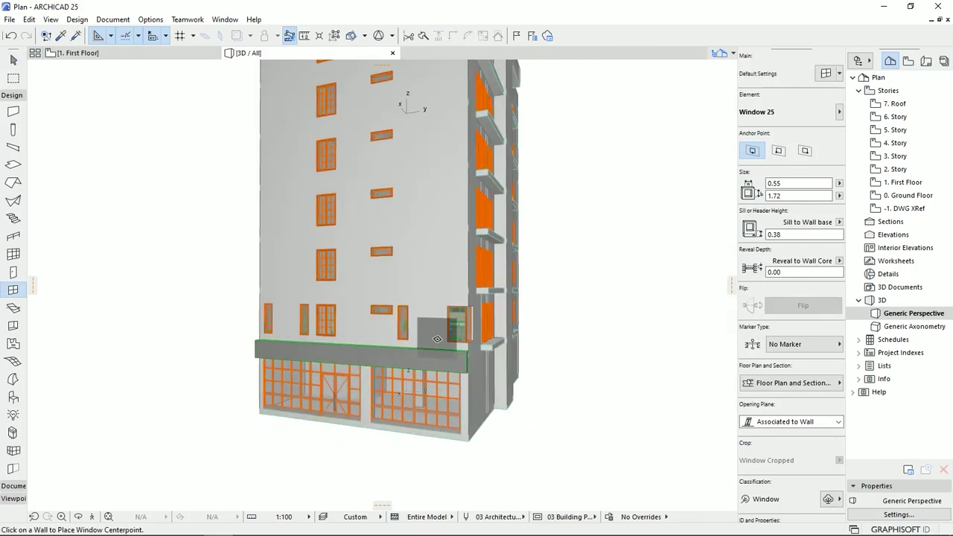
pyautogui.scroll(4, 437, 339)
pyautogui.press('Escape')
pyautogui.scroll(-4, 366, 325)
pyautogui.keyDown('shift'); pyautogui.moveTo(332, 327); pyautogui.dragTo(457, 272, button='middle'); pyautogui.keyUp('shift')
# - Transfer the middle bedroom window's 2.51 × 1.72 settings to the neighbouring 4-sash sliding windows on the First Floor
pyautogui.click(123, 54)
pyautogui.scroll(-2, 541, 358)
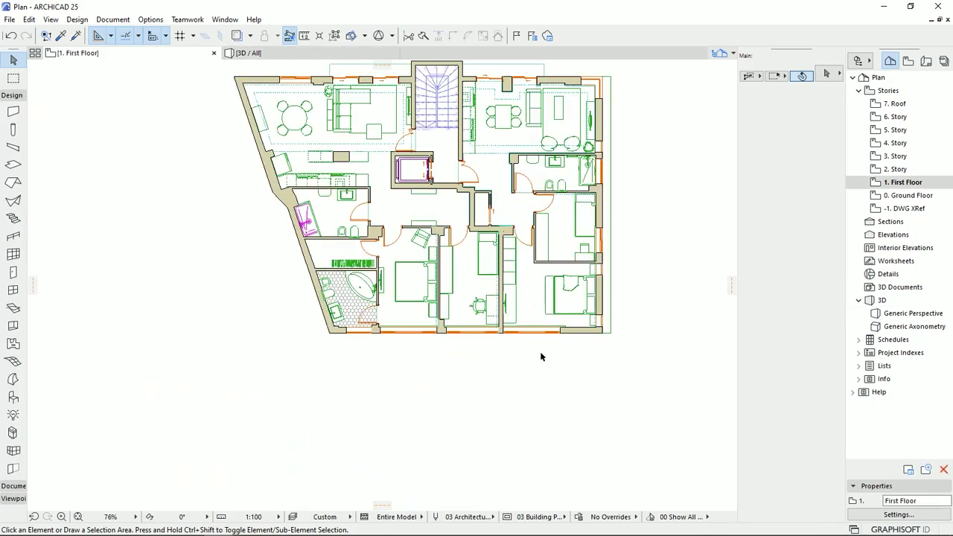
pyautogui.scroll(5, 541, 357)
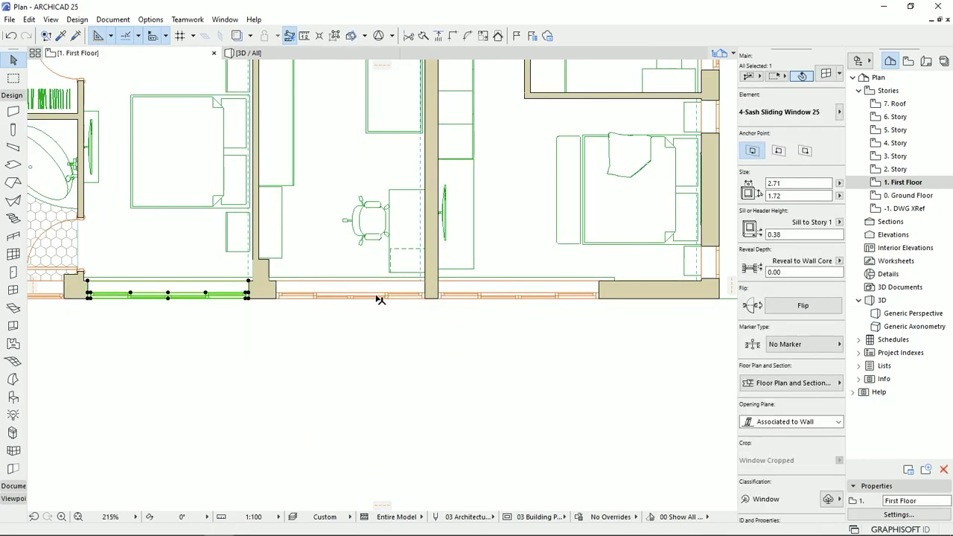
pyautogui.keyDown('alt'); pyautogui.click(523, 293); pyautogui.keyUp('alt')
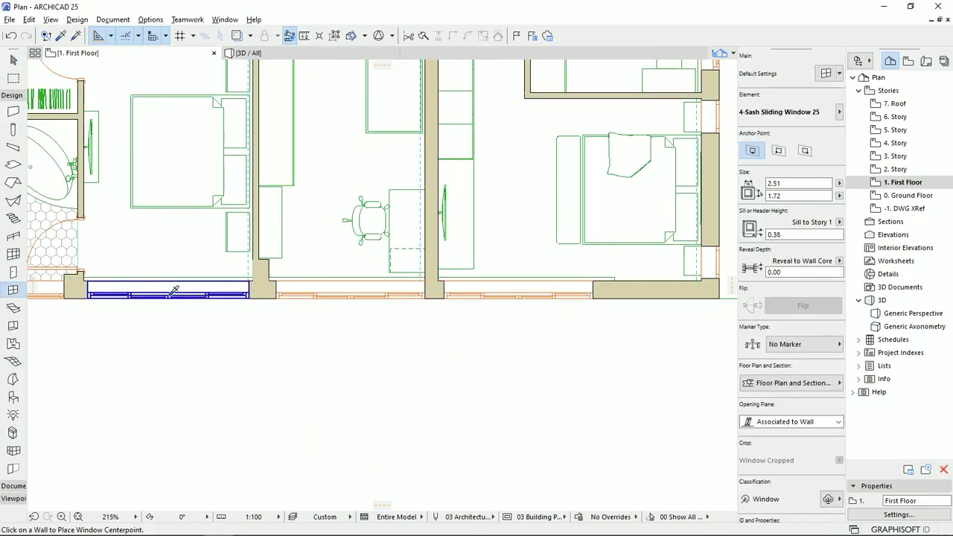
pyautogui.press('Escape')
pyautogui.moveTo(436, 379); pyautogui.dragTo(436, 380, button='middle')
# - Delete the overlapping duplicate sliding windows on the First Floor's bedroom facade in 3D
pyautogui.click(235, 54)
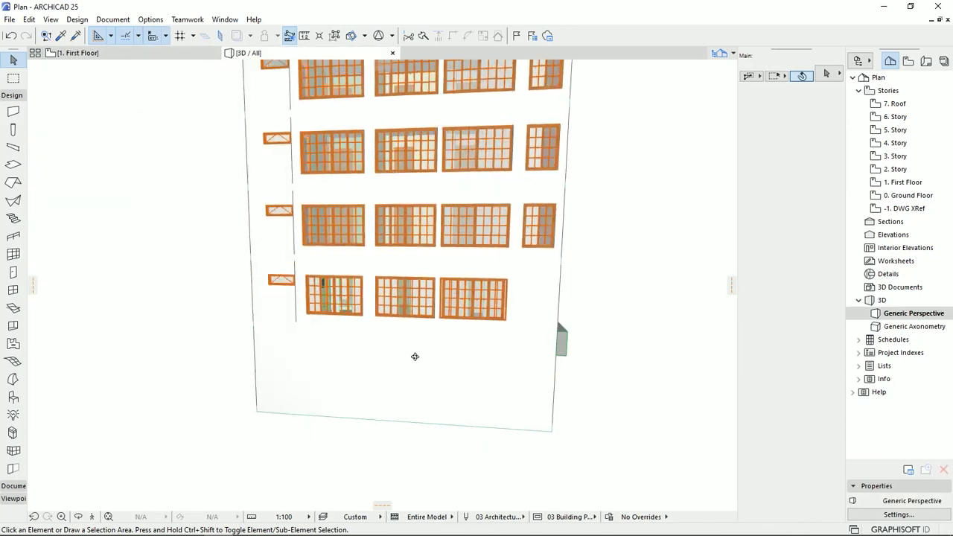
pyautogui.click(525, 326)
pyautogui.press('Delete')
pyautogui.click(538, 324)
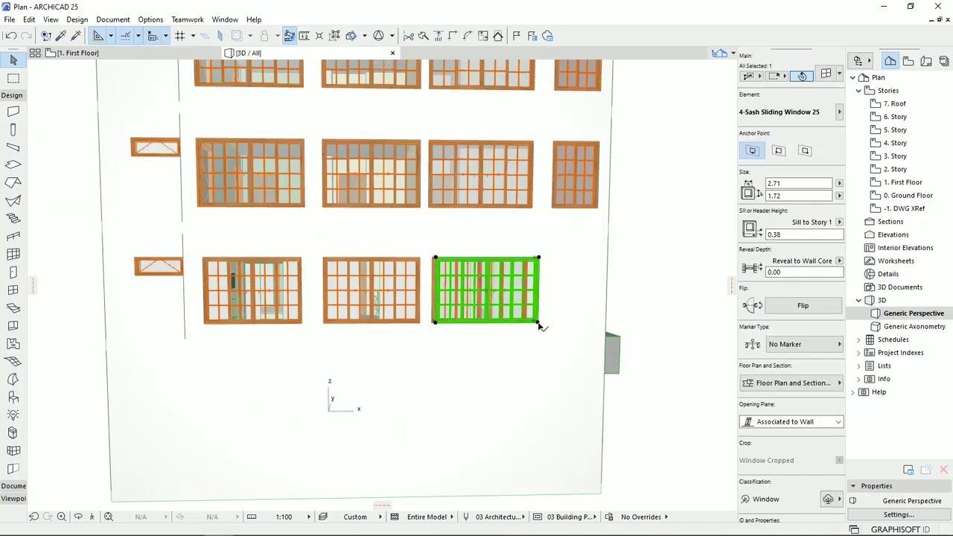
pyautogui.click(538, 323)
pyautogui.click(542, 323)
pyautogui.press('Delete')
# - Shift the First Floor's sliding windows along the bedroom facade to line up with the windows above
pyautogui.click(526, 324)
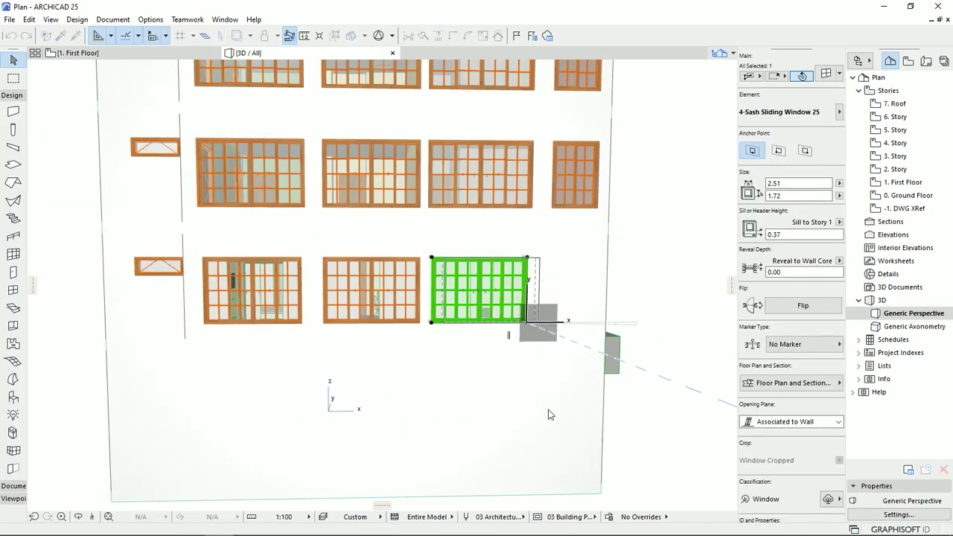
pyautogui.click(540, 324)
pyautogui.scroll(1, 469, 327)
pyautogui.hotkey('ctrl', 'd')
pyautogui.click(472, 325)
pyautogui.click(466, 326)
pyautogui.press('Escape')
# - Examine the whole building in 3D from the bedroom facade round to the balcony facade
pyautogui.scroll(-5, 468, 376)
pyautogui.keyDown('shift'); pyautogui.moveTo(468, 377); pyautogui.dragTo(287, 138, button='middle'); pyautogui.keyUp('shift')
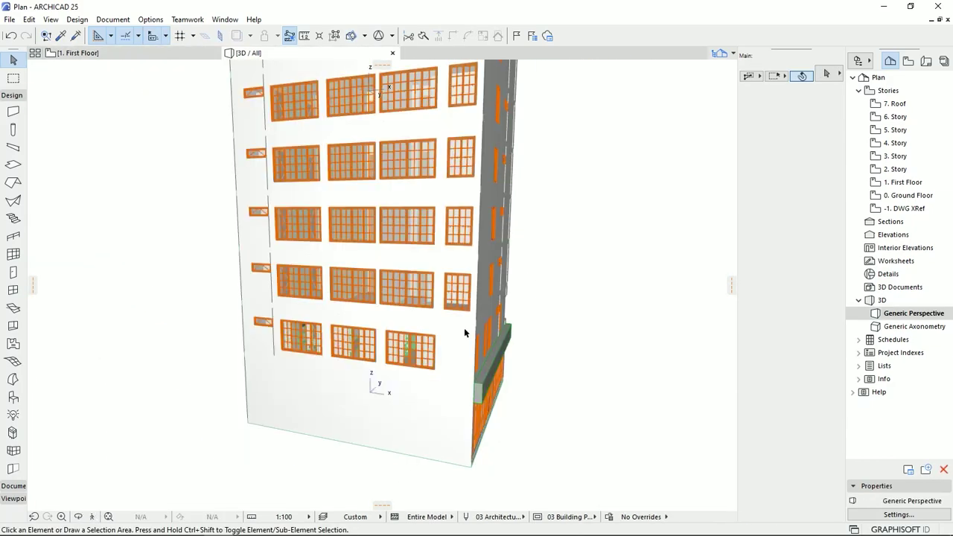
pyautogui.moveTo(463, 327)
pyautogui.keyDown('shift'); pyautogui.mouseDown(button='middle')
pyautogui.moveTo(204, 281)
pyautogui.moveTo(446, 335)
pyautogui.mouseUp(button='middle'); pyautogui.keyUp('shift')
pyautogui.scroll(-3, 446, 335)
pyautogui.keyDown('shift'); pyautogui.moveTo(425, 385); pyautogui.dragTo(380, 335, button='middle'); pyautogui.keyUp('shift')
pyautogui.keyDown('shift'); pyautogui.moveTo(561, 419); pyautogui.dragTo(246, 317, button='middle'); pyautogui.keyUp('shift')
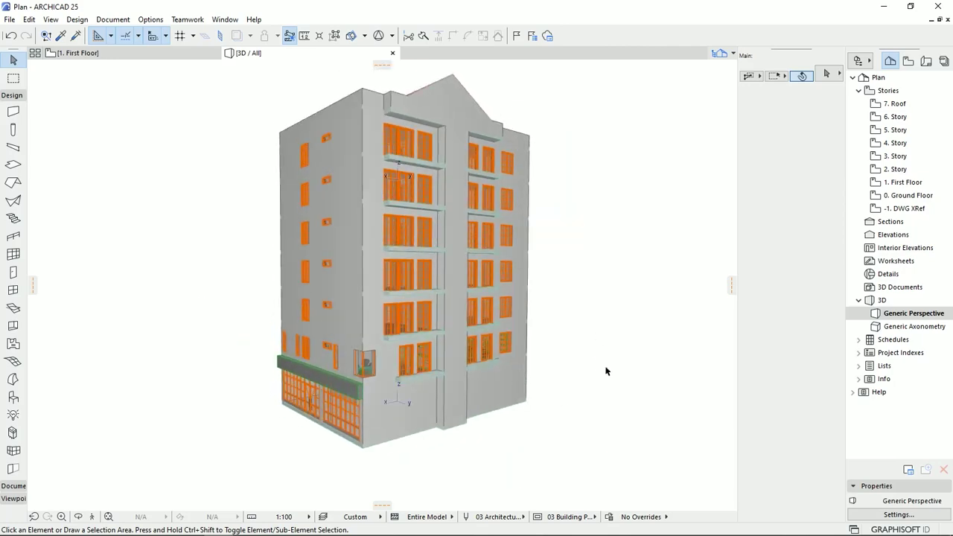
# - Delete all element types from stories 2 to 6 using Edit Elements by Stories
pyautogui.doubleClick(901, 184)
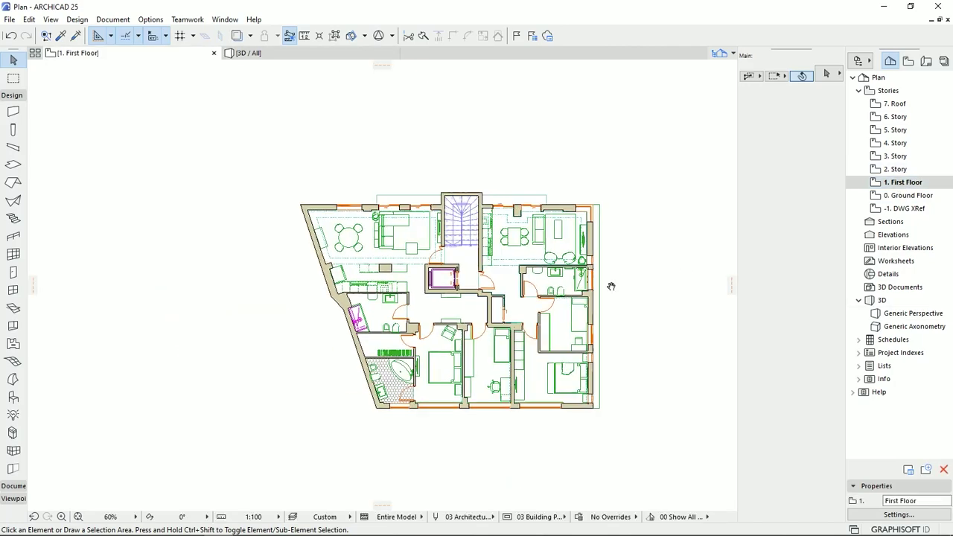
pyautogui.rightClick(912, 182)
pyautogui.click(878, 334)
pyautogui.click(500, 158)
pyautogui.click(439, 231)
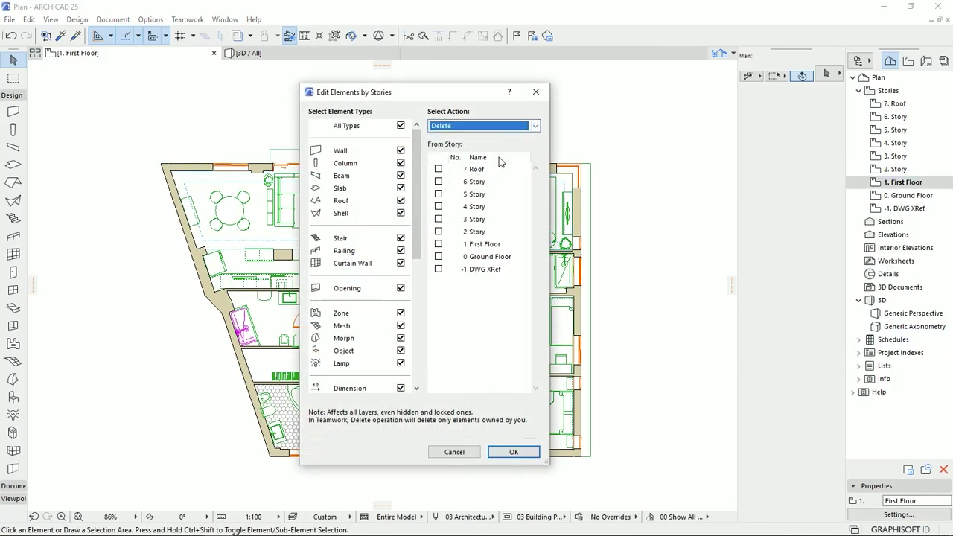
pyautogui.click(513, 451)
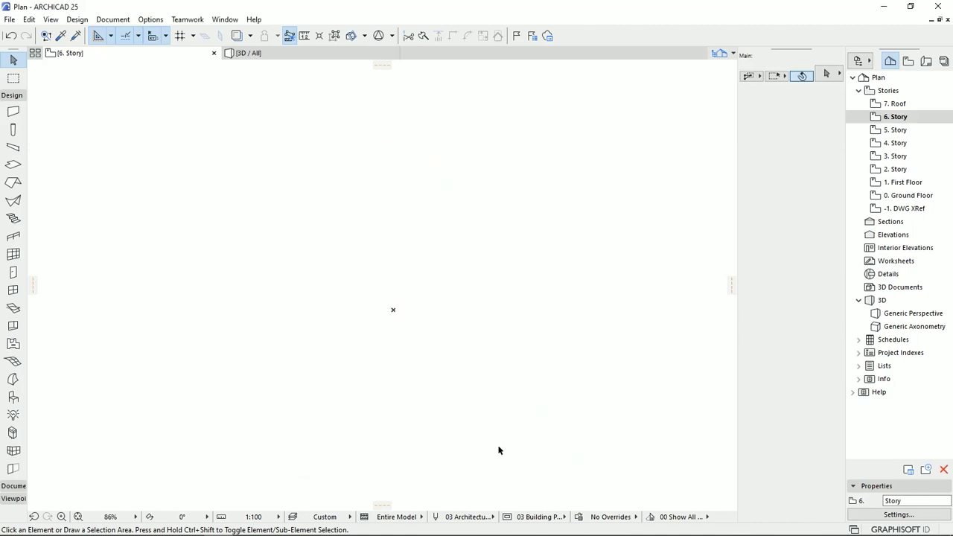
pyautogui.press('F3')
# - Copy the First Floor's walls and slabs to stories 2 to 6 and view the copies in 3D
pyautogui.doubleClick(900, 183)
pyautogui.rightClick(901, 182)
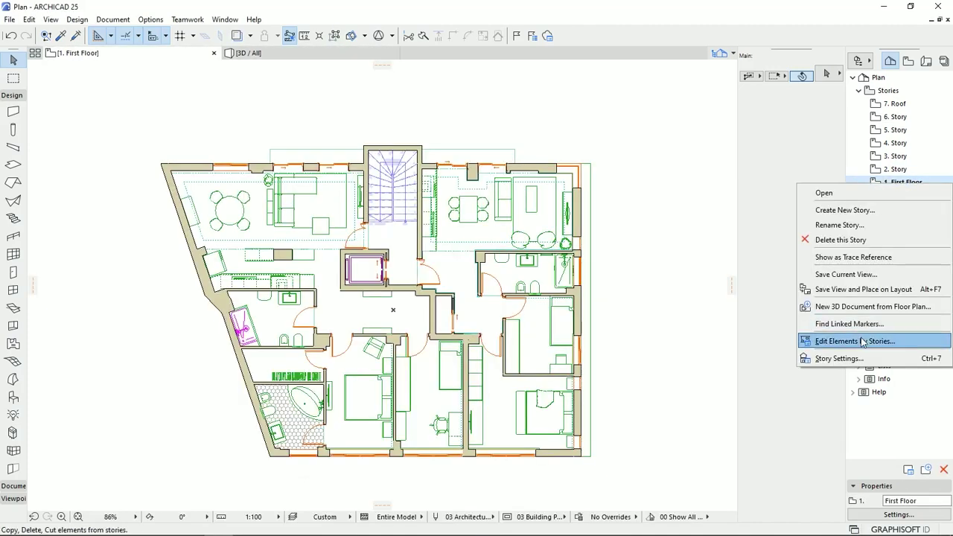
pyautogui.click(864, 337)
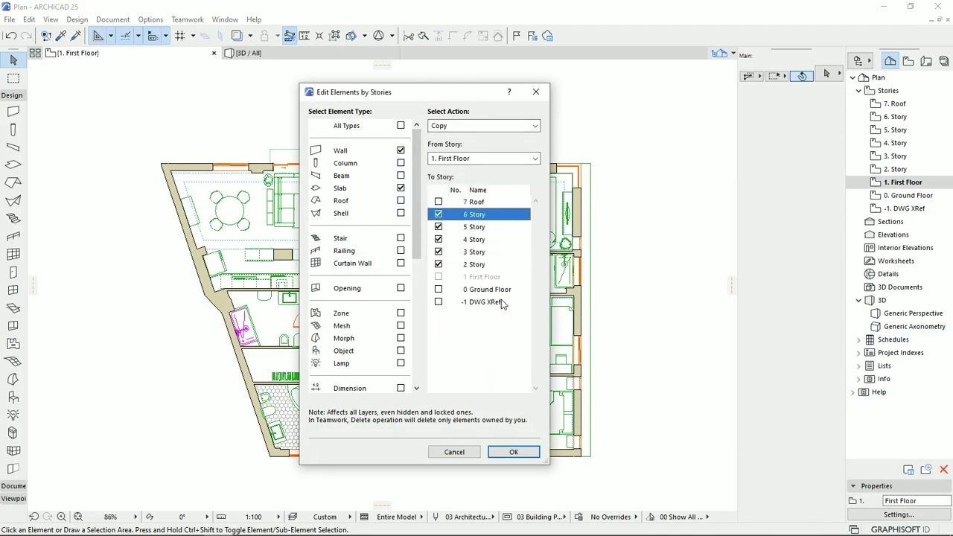
pyautogui.click(513, 452)
pyautogui.doubleClick(894, 117)
pyautogui.click(534, 224)
pyautogui.click(297, 53)
pyautogui.keyDown('shift'); pyautogui.moveTo(417, 325); pyautogui.dragTo(32, 270, button='middle'); pyautogui.keyUp('shift')
pyautogui.scroll(4, 432, 206)
# - Open the 7. Roof plan and show 6. Story as its trace reference
pyautogui.click(149, 53)
pyautogui.doubleClick(895, 103)
pyautogui.scroll(3, 415, 162)
pyautogui.moveTo(415, 162); pyautogui.dragTo(444, 253, button='middle')
pyautogui.rightClick(897, 119)
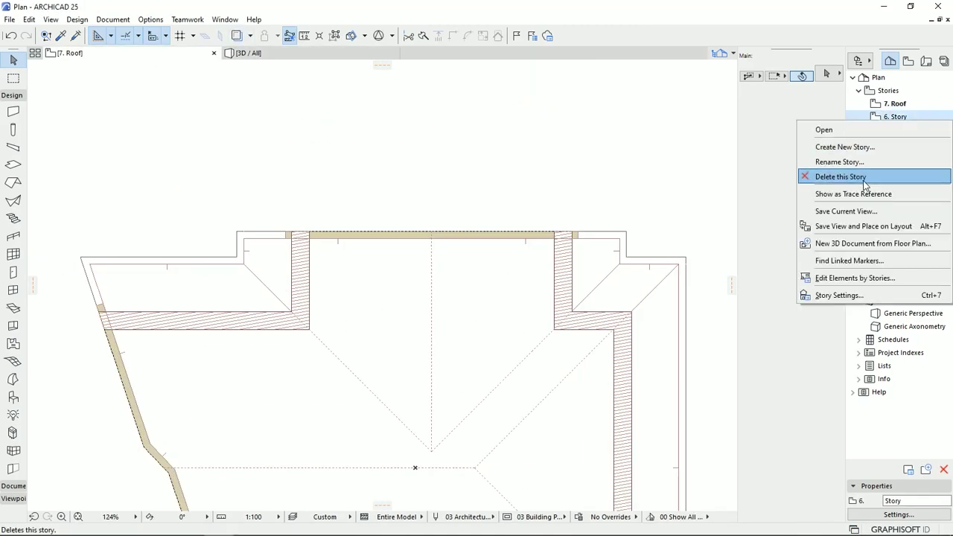
pyautogui.click(861, 194)
# - Offset the roof slab's edge at the right-hand facade recess inward to the 6. Story trace outline
pyautogui.scroll(1, 437, 177)
pyautogui.click(619, 258)
pyautogui.press('Escape')
pyautogui.click(663, 263)
pyautogui.press('Escape')
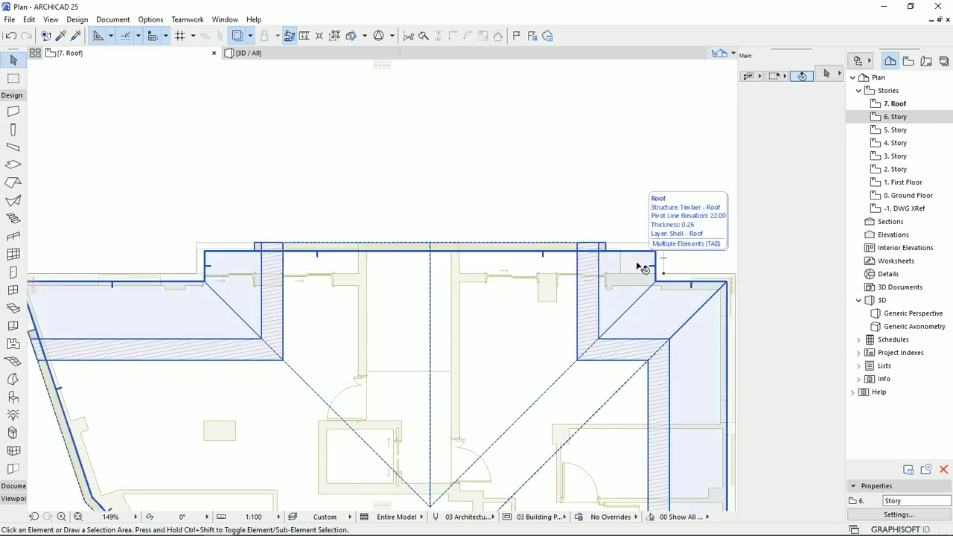
pyautogui.press('Tab')
pyautogui.click(636, 262)
pyautogui.scroll(5, 636, 262)
pyautogui.click(701, 265)
pyautogui.click(604, 287)
# - Offset the roof slab's edge at the left-hand facade recess by about 0.03 m to the 6. Story trace
pyautogui.scroll(-8, 604, 282)
pyautogui.scroll(12, 439, 235)
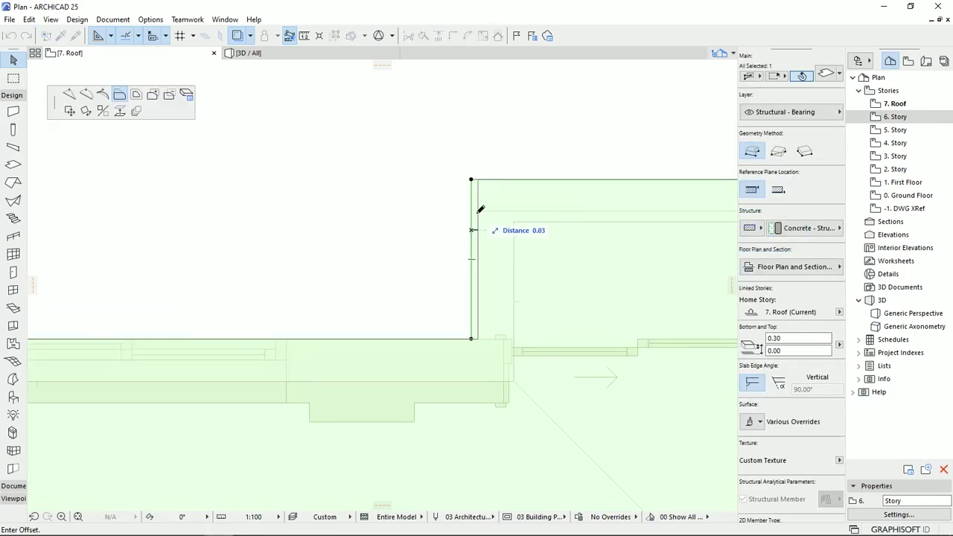
pyautogui.click(477, 213)
pyautogui.scroll(-2, 478, 213)
pyautogui.moveTo(446, 245); pyautogui.dragTo(293, 265, button='middle')
pyautogui.press('Escape')
# - Move the parapet walls at the left-hand recess into line with the roof slab's edge
pyautogui.scroll(2, 293, 265)
pyautogui.keyDown('shift'); pyautogui.click(355, 287); pyautogui.keyUp('shift')
pyautogui.keyDown('shift'); pyautogui.click(394, 213); pyautogui.keyUp('shift')
pyautogui.click(342, 238)
pyautogui.scroll(-3, 343, 245)
pyautogui.click(288, 307)
pyautogui.scroll(3, 288, 306)
pyautogui.click(302, 305)
pyautogui.click(314, 210)
# - Offset the roof's pivot edges at the left-hand and right-hand recesses to follow the parapets' inner faces along the 6. Story outline
pyautogui.scroll(-5, 320, 224)
pyautogui.scroll(4, 202, 238)
pyautogui.click(201, 231)
pyautogui.click(209, 242)
pyautogui.scroll(-6, 398, 307)
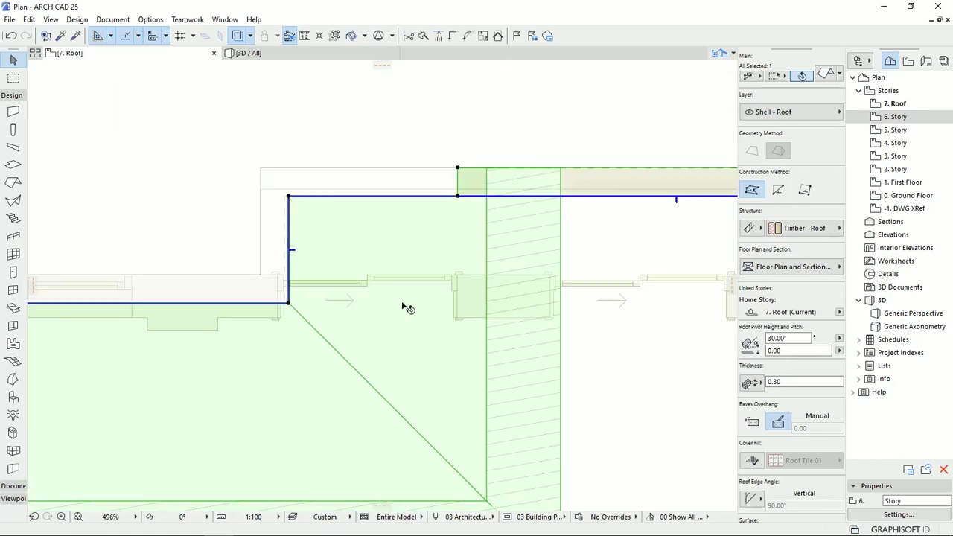
pyautogui.scroll(4, 573, 297)
pyautogui.moveTo(558, 242); pyautogui.dragTo(548, 279, button='middle')
pyautogui.click(608, 246)
pyautogui.click(507, 243)
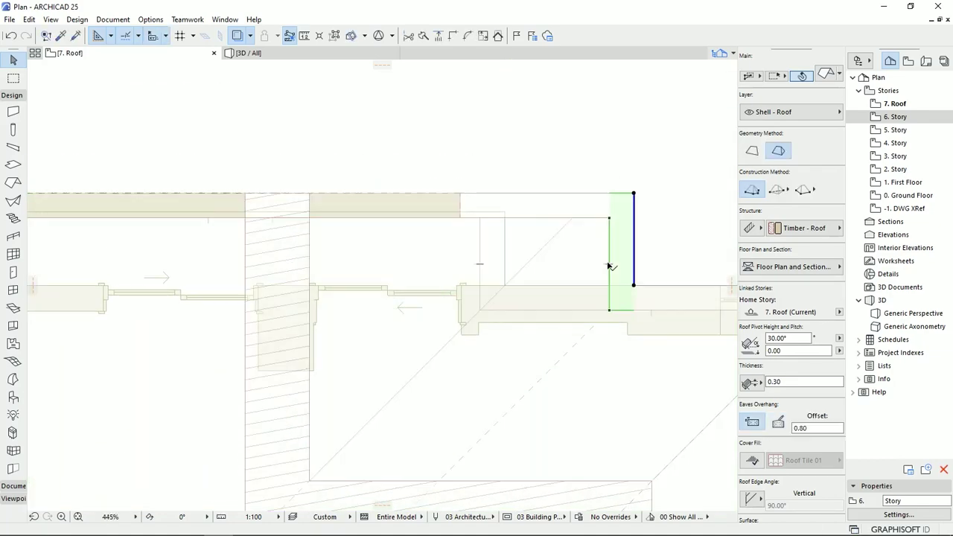
# - Move the parapet walls at the right-hand recess inward to meet the roof slab's edge
pyautogui.click(610, 241)
pyautogui.click(481, 217)
pyautogui.moveTo(521, 242); pyautogui.dragTo(545, 261, button='middle')
pyautogui.click(585, 225)
pyautogui.keyDown('shift'); pyautogui.click(646, 262); pyautogui.keyUp('shift')
pyautogui.click(658, 266)
pyautogui.click(530, 304)
pyautogui.press('Escape')
# - Stretch the end of the front wall beside the gable to a new length in the 3D view
pyautogui.press('F3')
pyautogui.keyDown('shift'); pyautogui.moveTo(439, 330); pyautogui.dragTo(400, 307, button='middle'); pyautogui.keyUp('shift')
pyautogui.scroll(3, 451, 319)
pyautogui.click(273, 320)
pyautogui.keyDown('shift'); pyautogui.moveTo(655, 282); pyautogui.dragTo(632, 275, button='middle'); pyautogui.keyUp('shift')
pyautogui.click(364, 258)
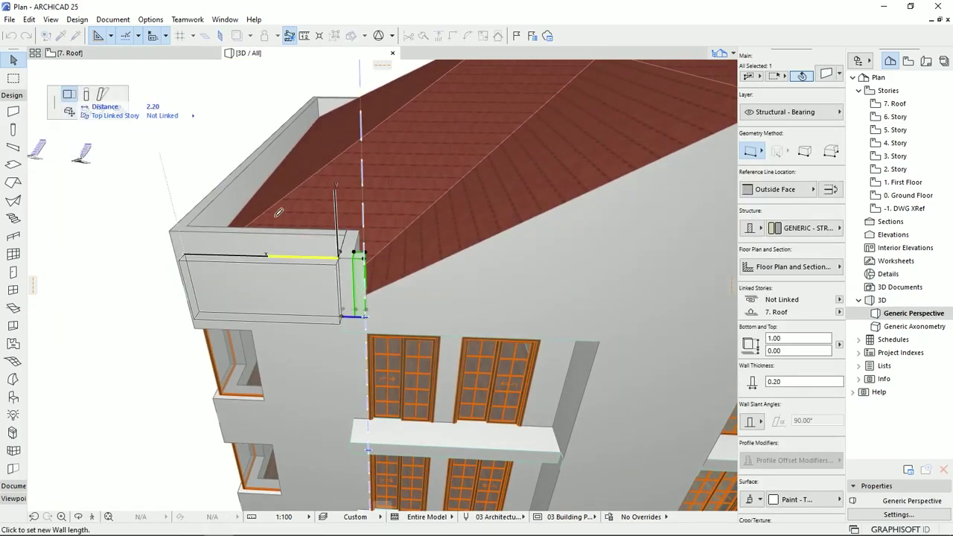
pyautogui.click(67, 94)
pyautogui.click(436, 256)
pyautogui.click(429, 317)
pyautogui.click(364, 317)
pyautogui.click(436, 320)
# - Offset the gable roof's right-hand end edge back to the gable's side wall in the 7. Roof plan
pyautogui.click(89, 53)
pyautogui.scroll(5, 569, 270)
pyautogui.click(651, 221)
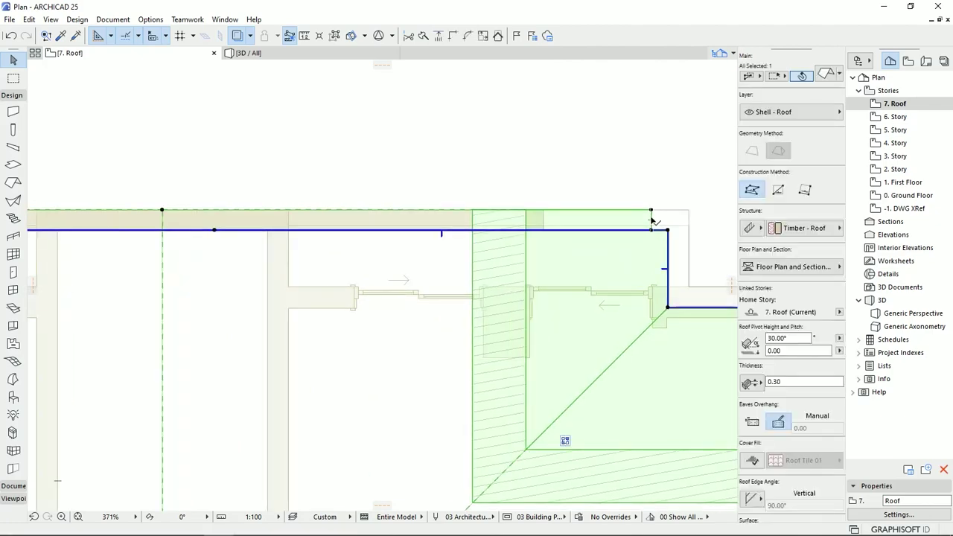
pyautogui.click(526, 225)
pyautogui.press('Escape')
pyautogui.moveTo(704, 259); pyautogui.dragTo(632, 264, button='middle')
# - Examine the roof, parapets and all stacked stories of the building in 3D from the shopfront and balcony sides
pyautogui.click(250, 52)
pyautogui.keyDown('shift'); pyautogui.moveTo(350, 276); pyautogui.dragTo(458, 358, button='middle'); pyautogui.keyUp('shift')
pyautogui.scroll(-4, 457, 365)
pyautogui.press('Escape')
pyautogui.scroll(-3, 458, 367)
pyautogui.keyDown('shift'); pyautogui.moveTo(312, 350); pyautogui.dragTo(381, 400, button='middle'); pyautogui.keyUp('shift')
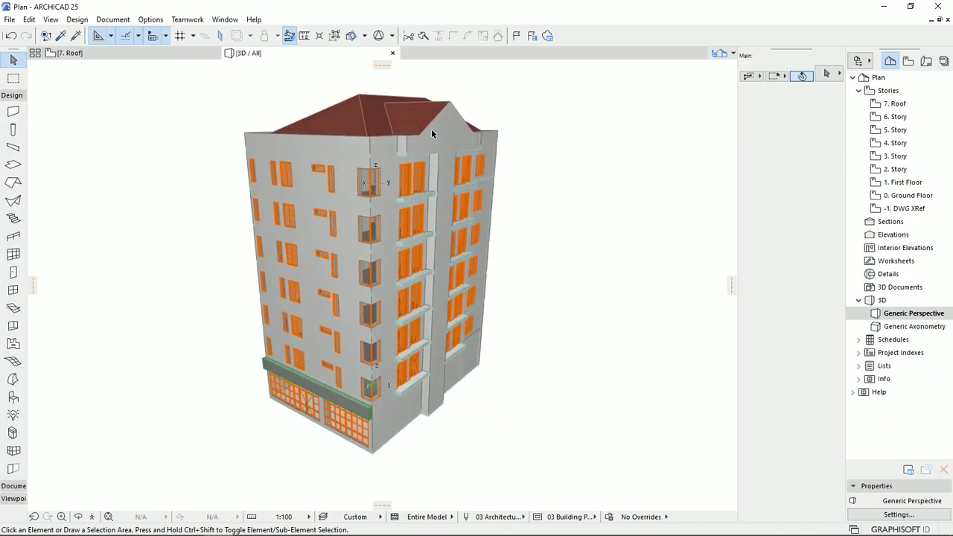
pyautogui.keyDown('shift'); pyautogui.moveTo(434, 247); pyautogui.dragTo(431, 184, button='middle'); pyautogui.keyUp('shift')
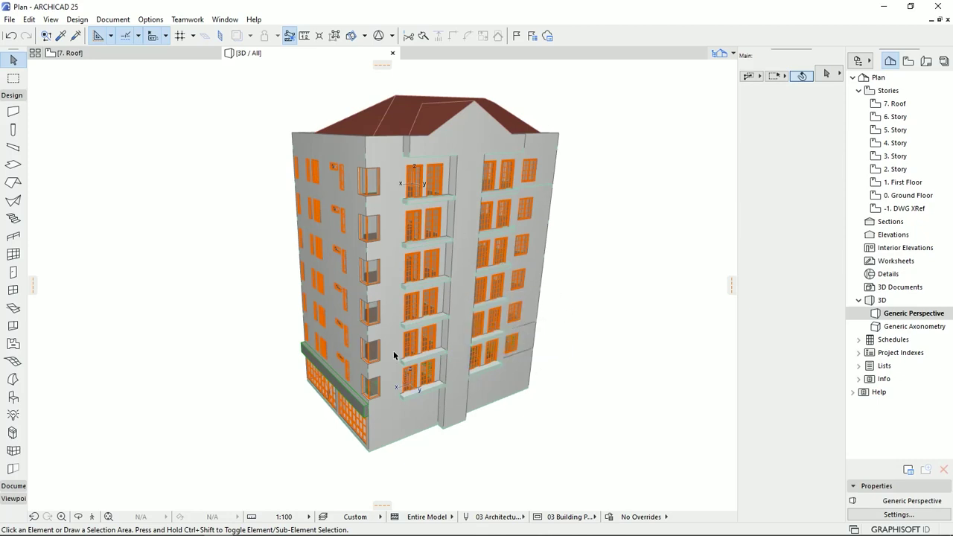
pyautogui.moveTo(387, 326); pyautogui.dragTo(377, 386, button='middle')
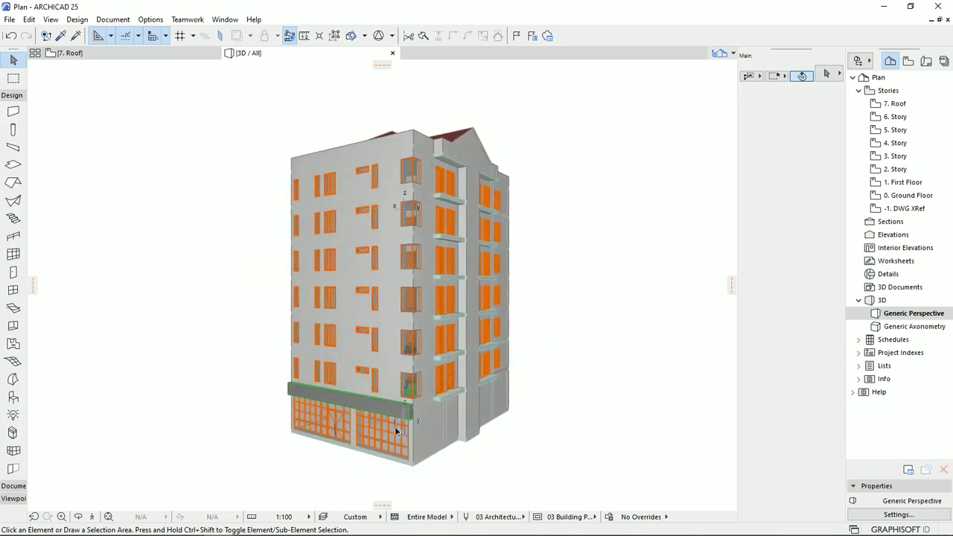
pyautogui.keyDown('shift'); pyautogui.moveTo(410, 440); pyautogui.dragTo(283, 358, button='middle'); pyautogui.keyUp('shift')
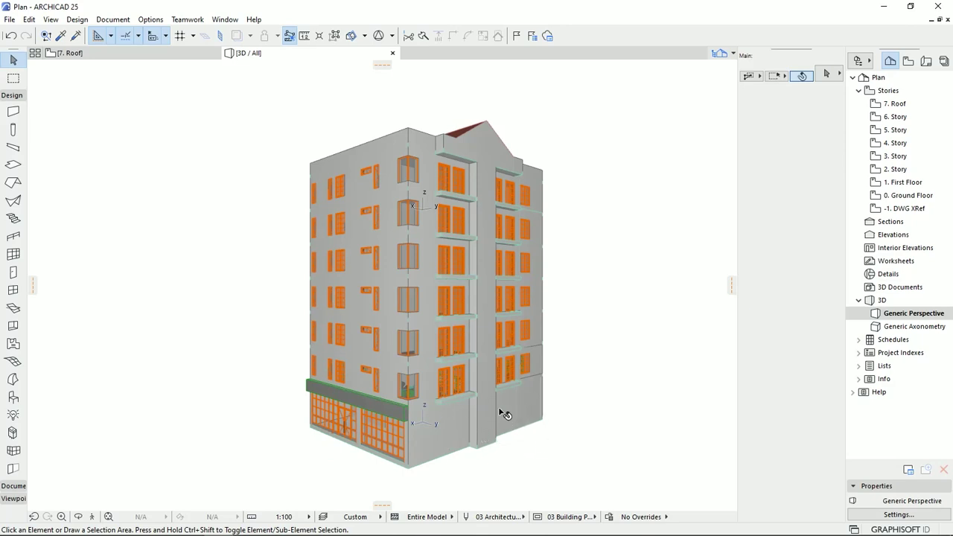
# - Inspect the 0. Ground Floor plan and the ground-floor facade below the balconies in 3D
pyautogui.press('F2')
pyautogui.scroll(-7, 360, 341)
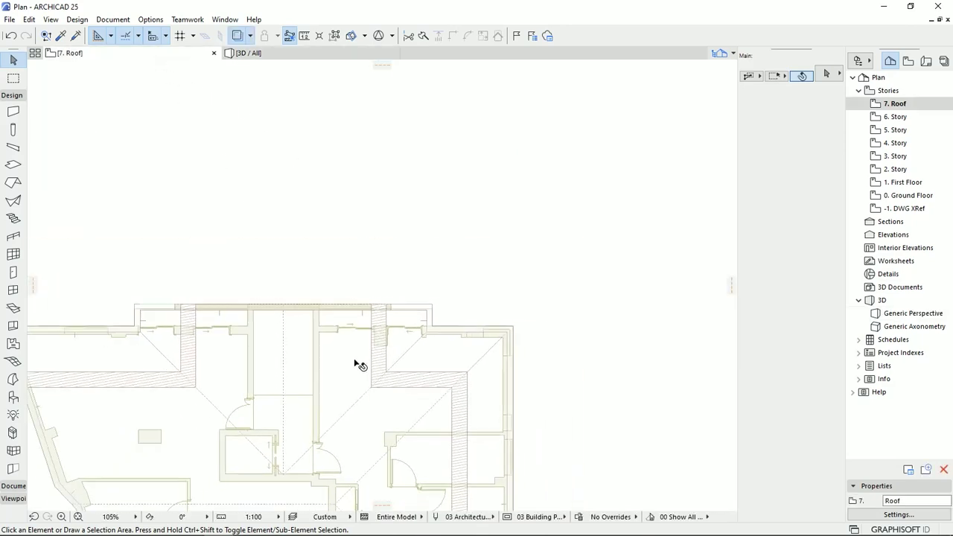
pyautogui.moveTo(359, 364); pyautogui.dragTo(514, 151, button='middle')
pyautogui.doubleClick(898, 197)
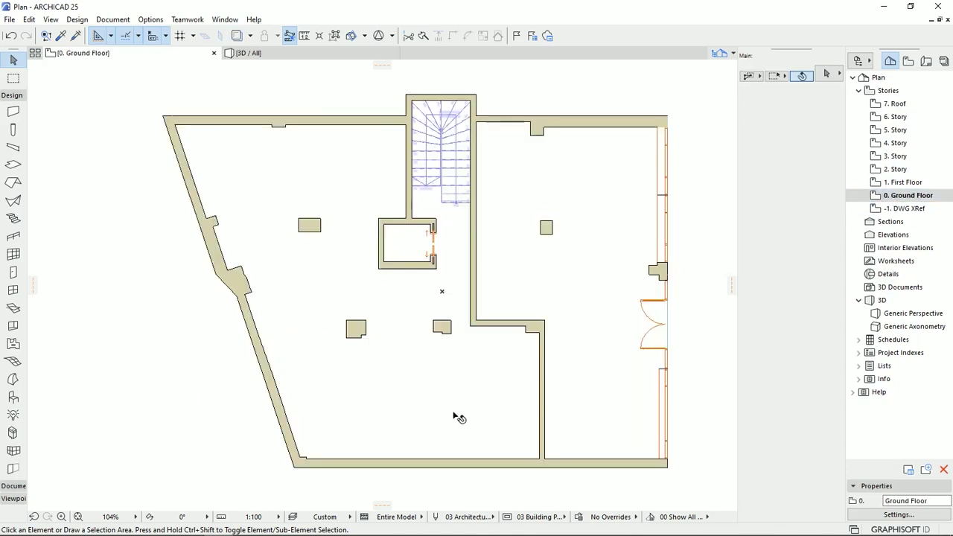
pyautogui.click(266, 55)
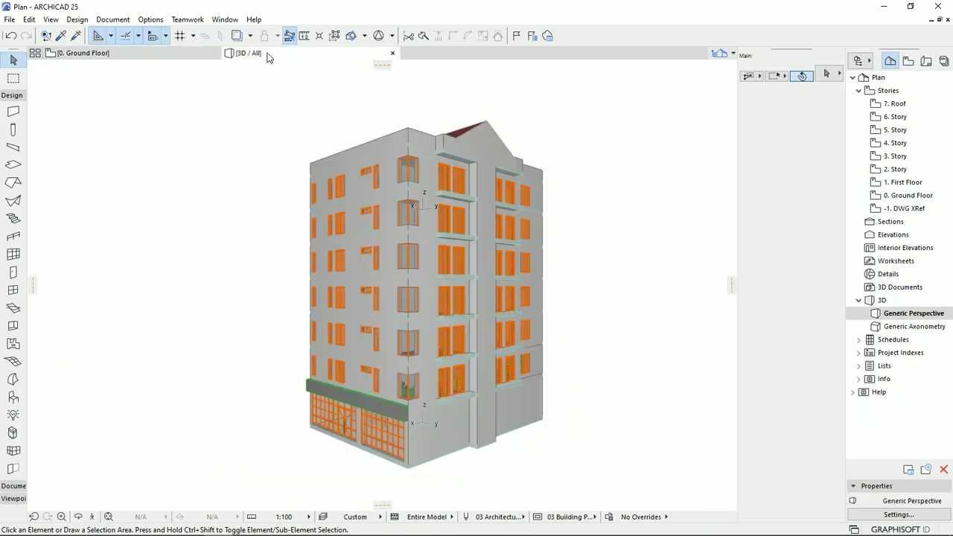
pyautogui.moveTo(373, 422)
pyautogui.keyDown('shift'); pyautogui.mouseDown(button='middle')
pyautogui.moveTo(385, 461)
pyautogui.moveTo(385, 422)
pyautogui.mouseUp(button='middle'); pyautogui.keyUp('shift')
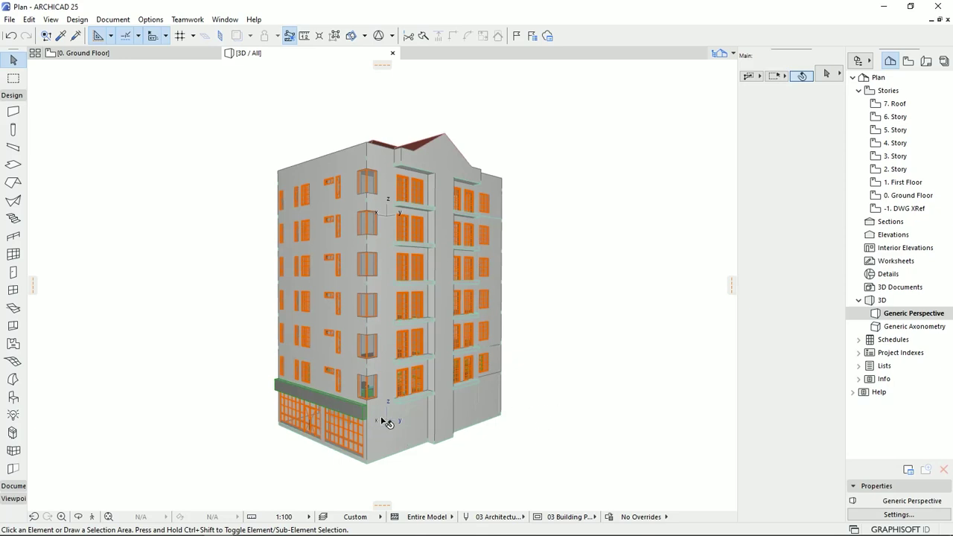
pyautogui.click(445, 433)
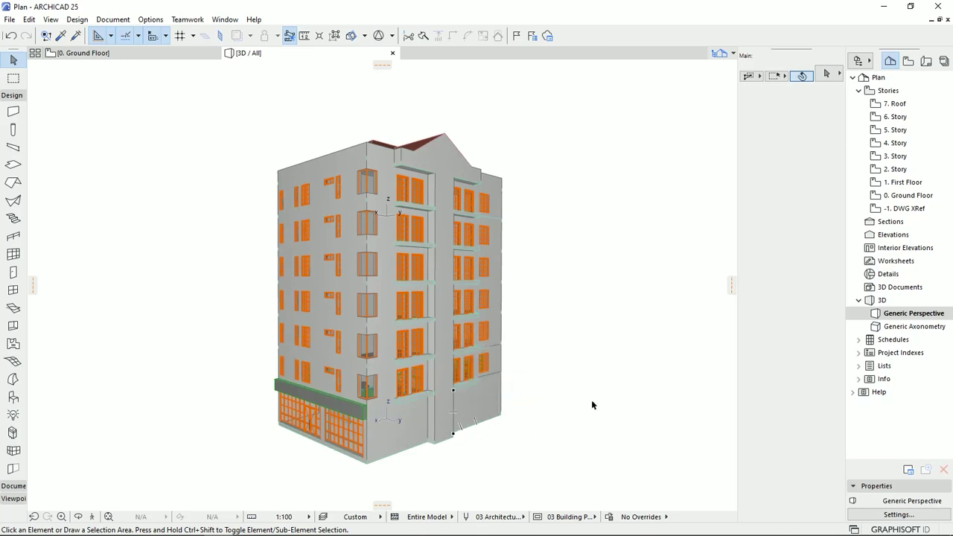